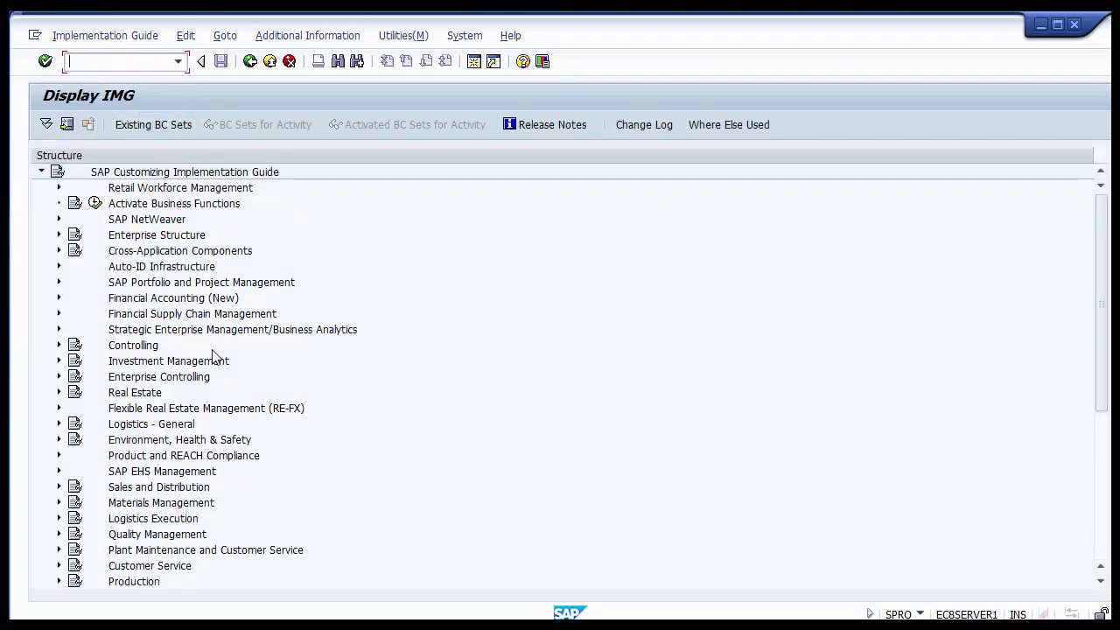
Expand Financial Accounting (New), Financial Accounting Global Settings (New), Ledgers and Ledger in the implementation guide
click(179, 304)
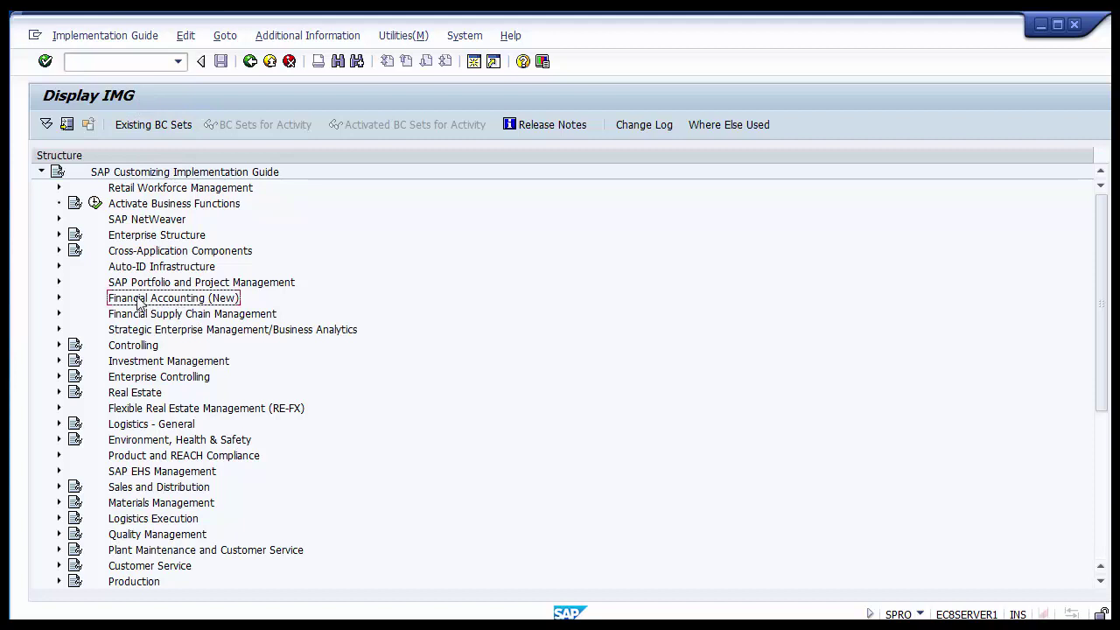
click(60, 299)
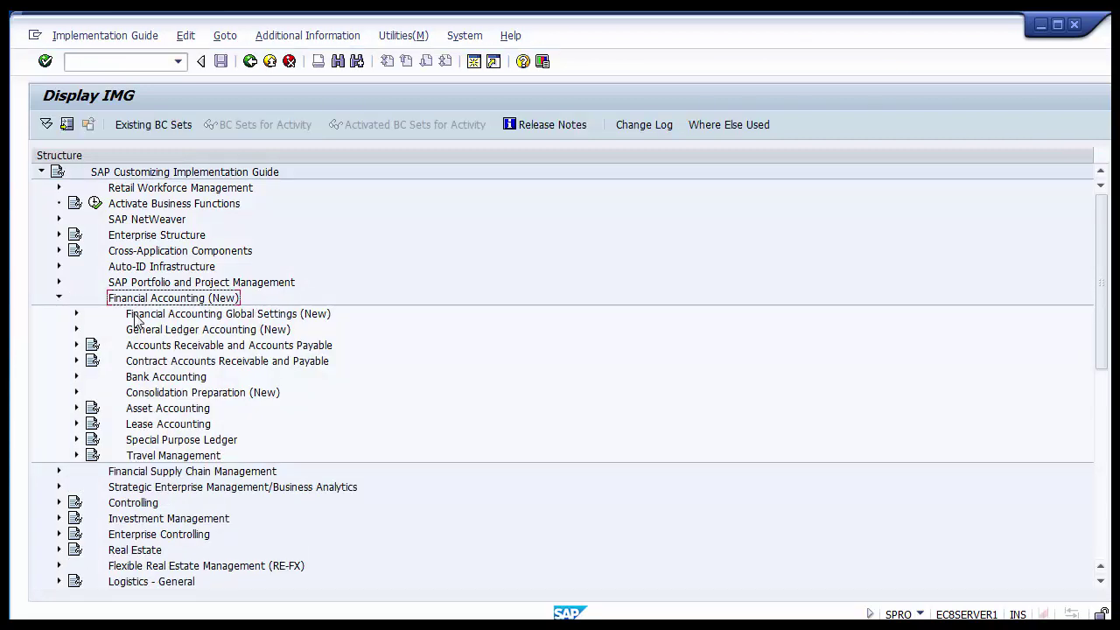
click(133, 317)
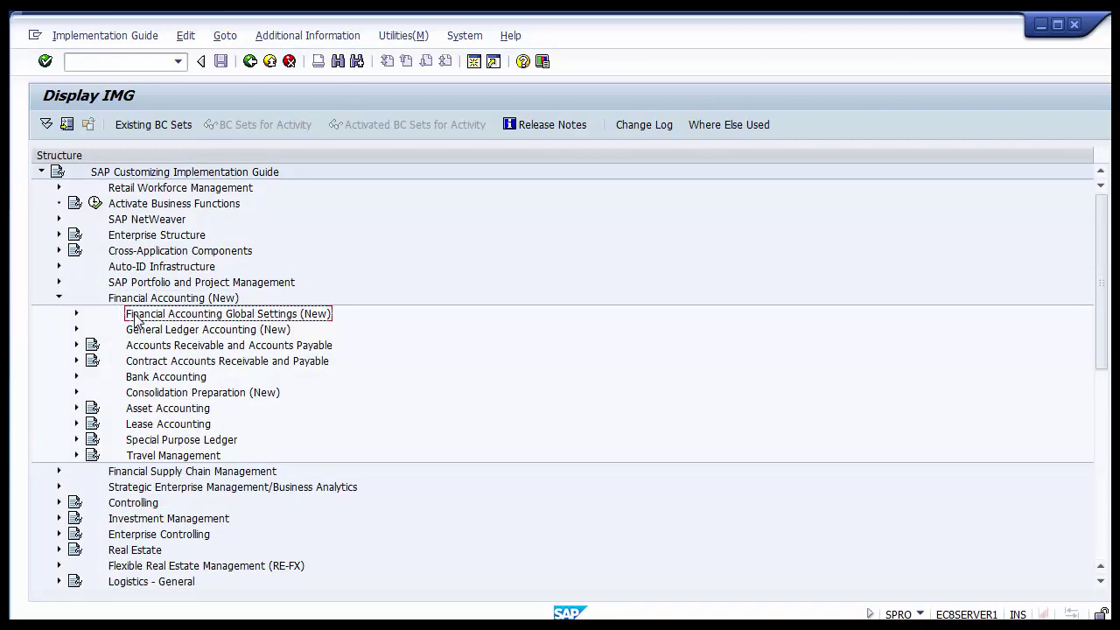
click(77, 315)
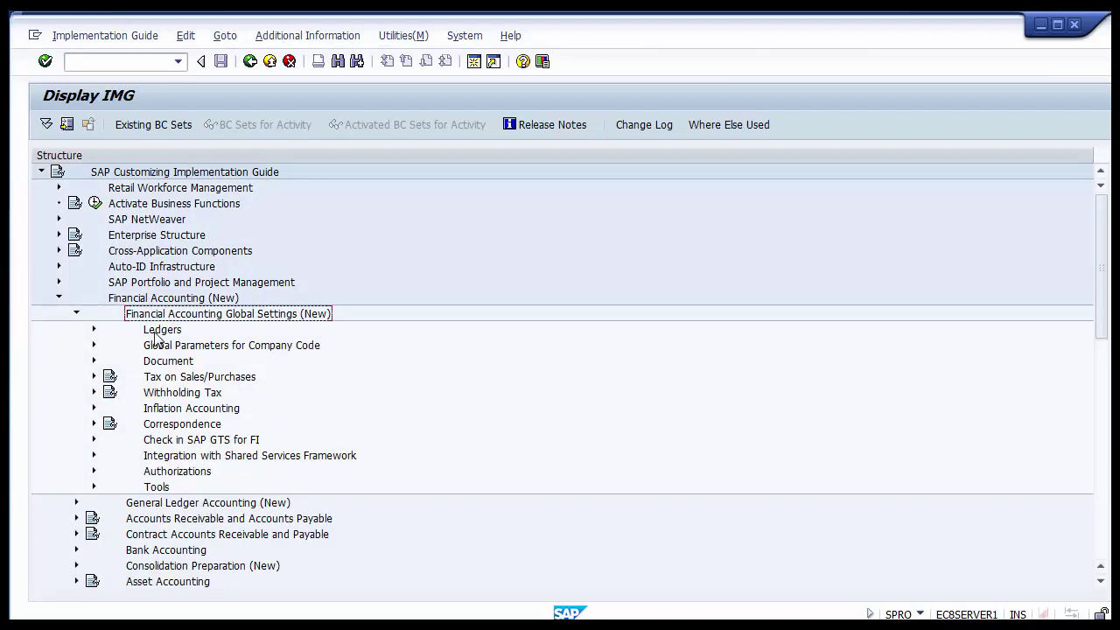
click(153, 336)
click(94, 331)
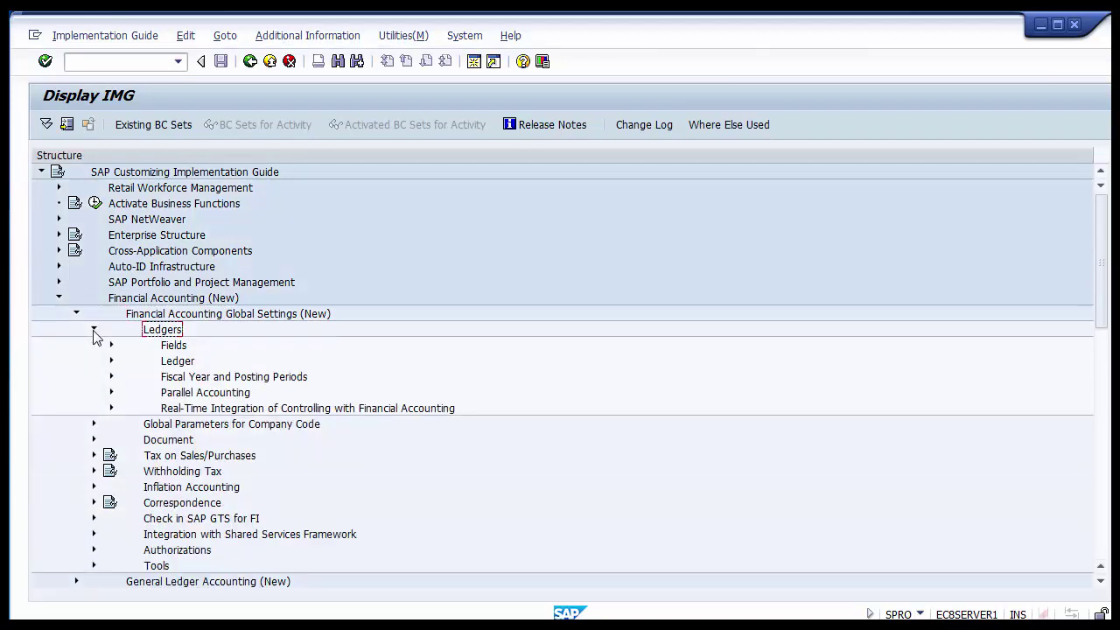
click(177, 369)
click(111, 361)
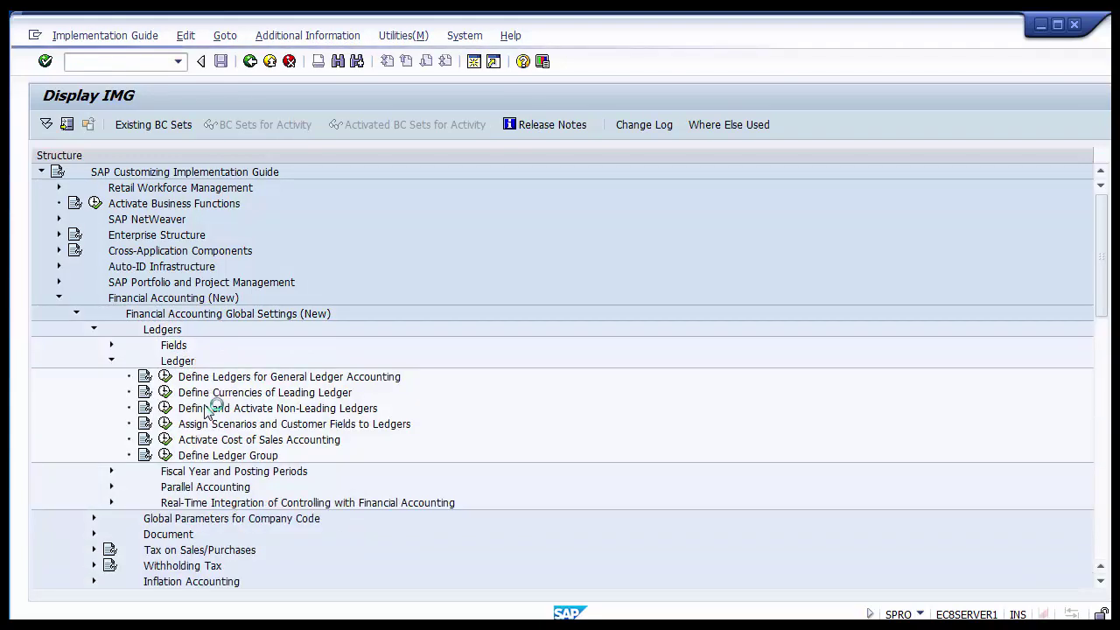
Open the Define Ledgers for General Ledger Accounting activity under the Ledger node
click(238, 396)
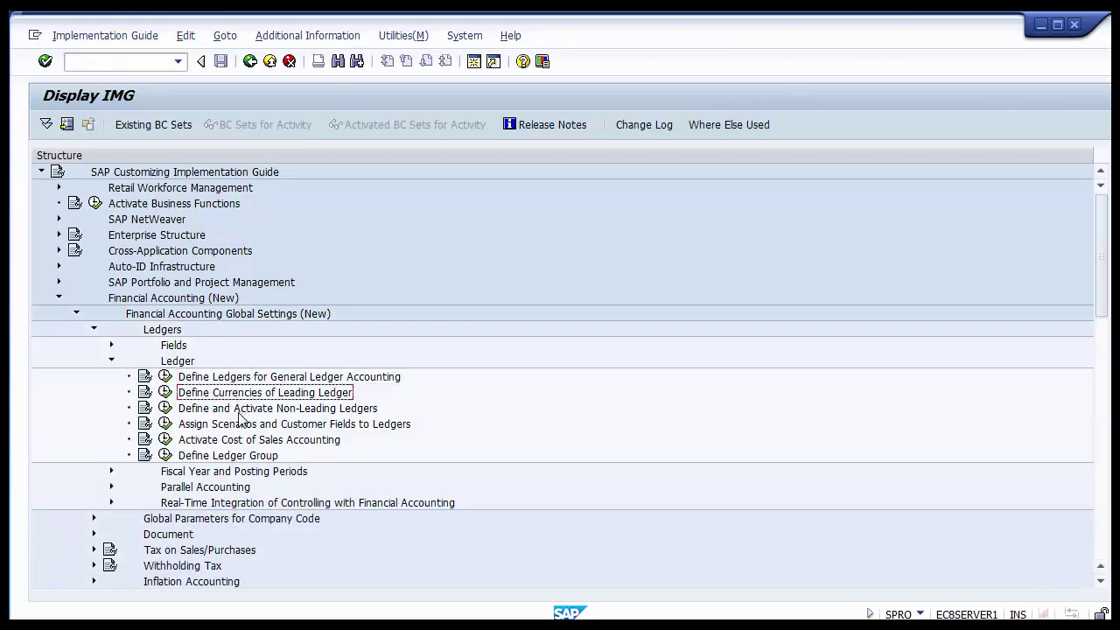
click(241, 410)
click(241, 425)
click(238, 394)
click(228, 378)
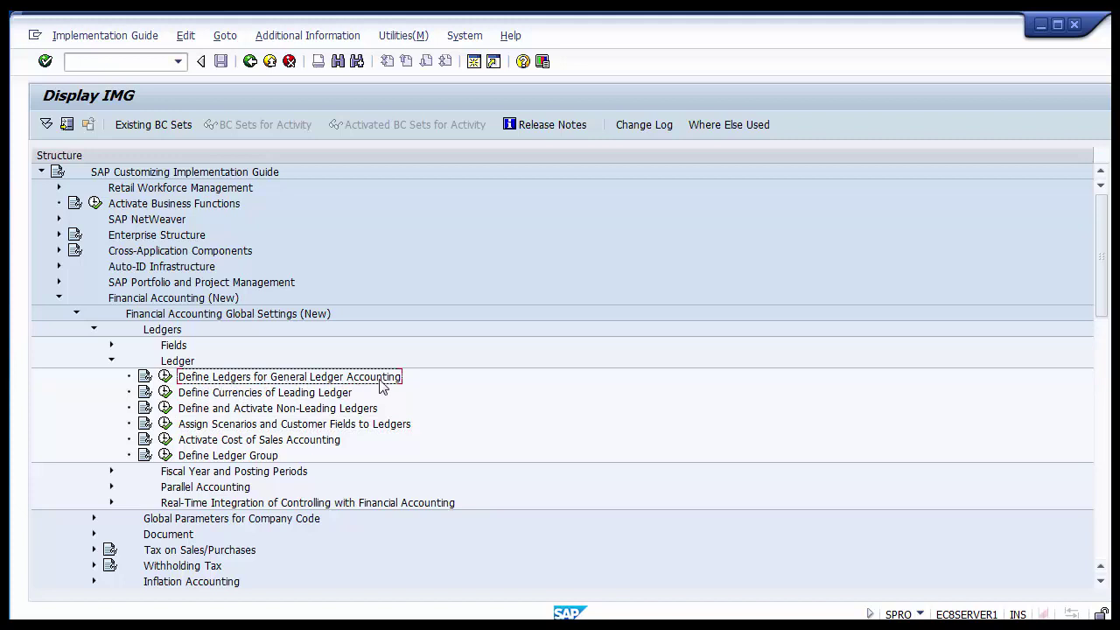
click(173, 300)
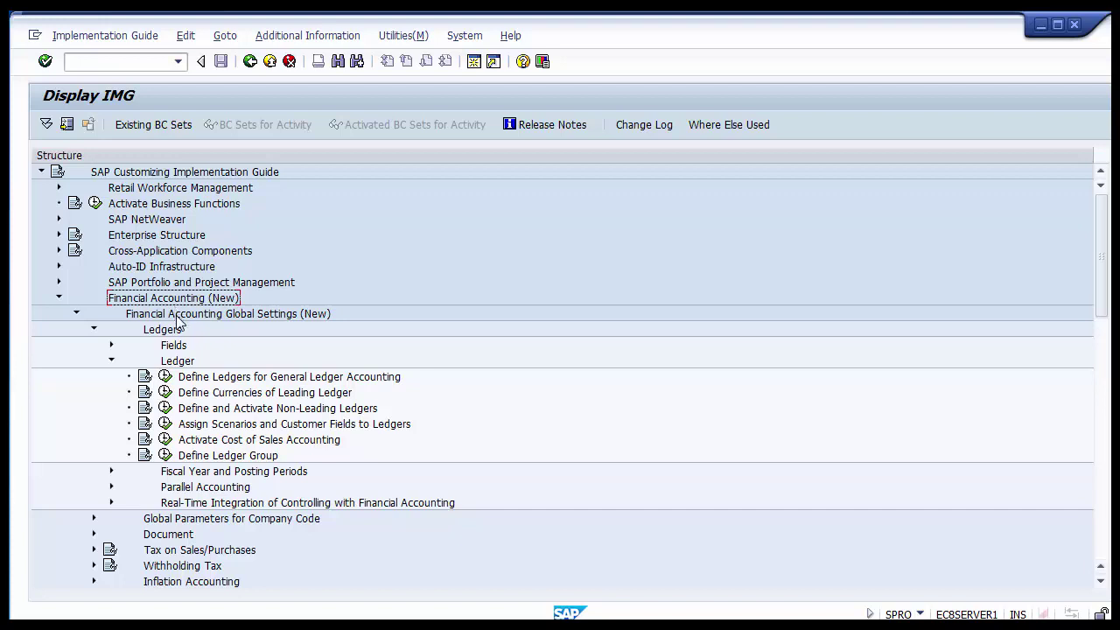
click(178, 316)
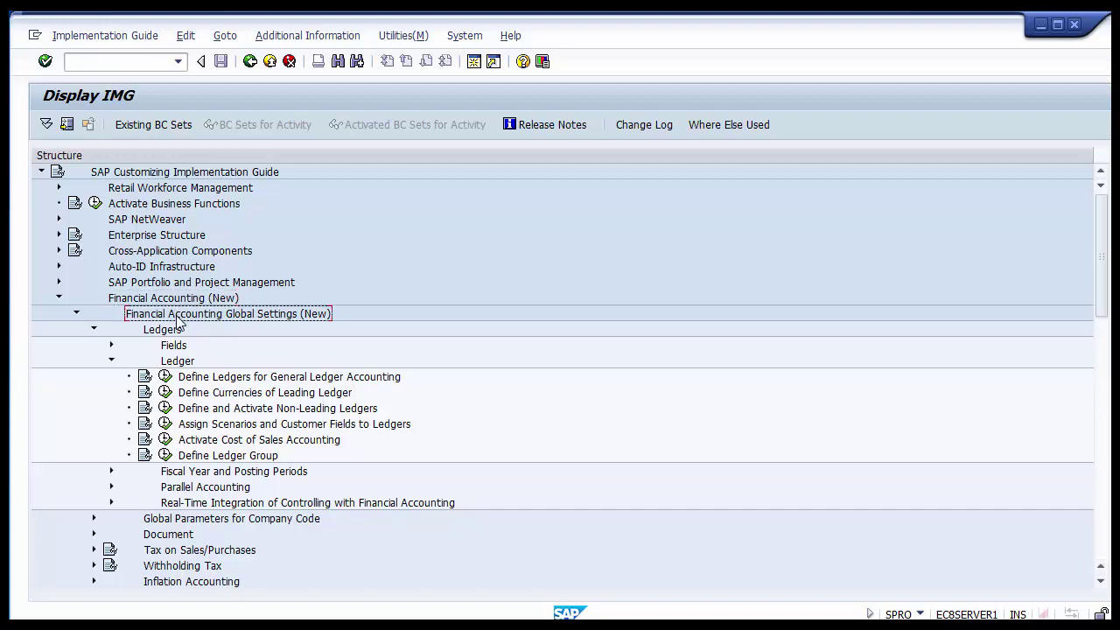
click(175, 332)
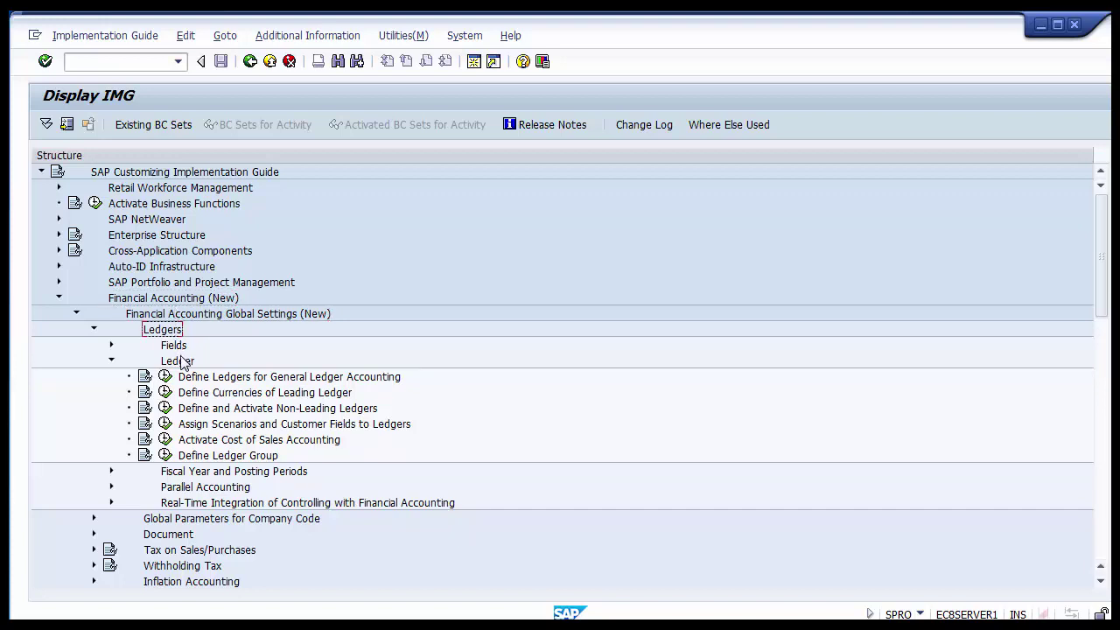
click(182, 362)
click(197, 378)
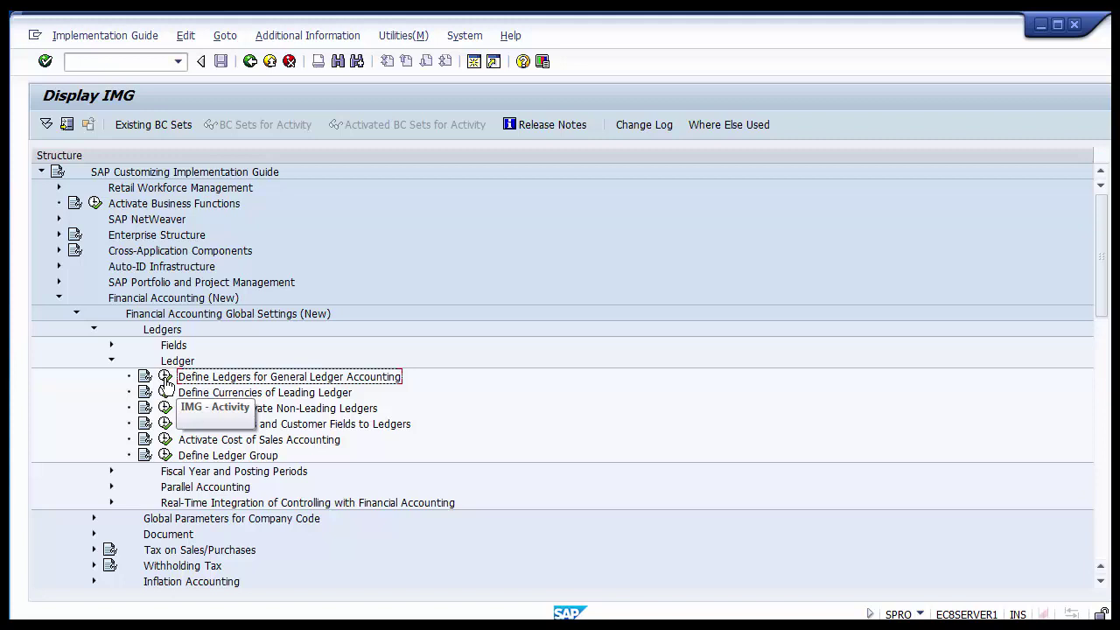
click(166, 381)
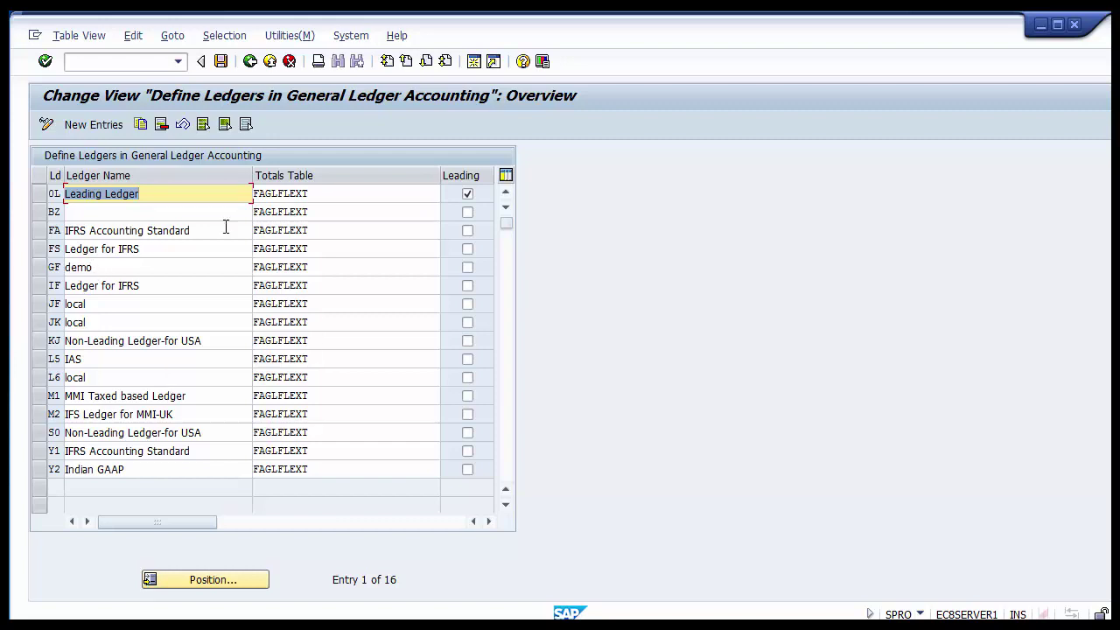
Examine the ID and name of the leading ledger entry 0L
click(38, 196)
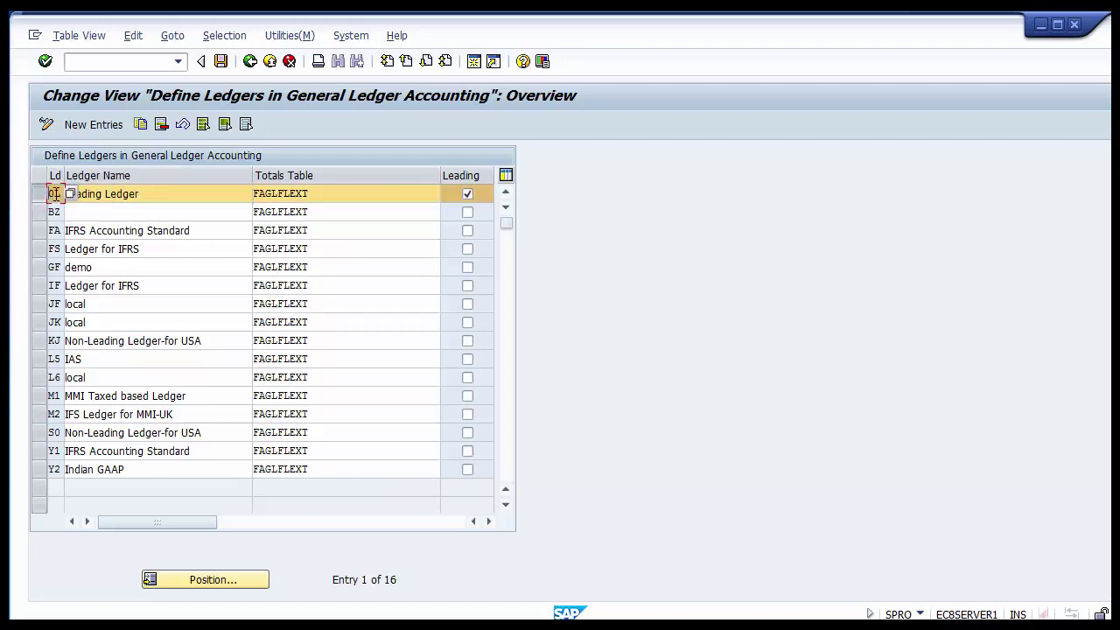
drag(155, 195, 64, 193)
click(161, 191)
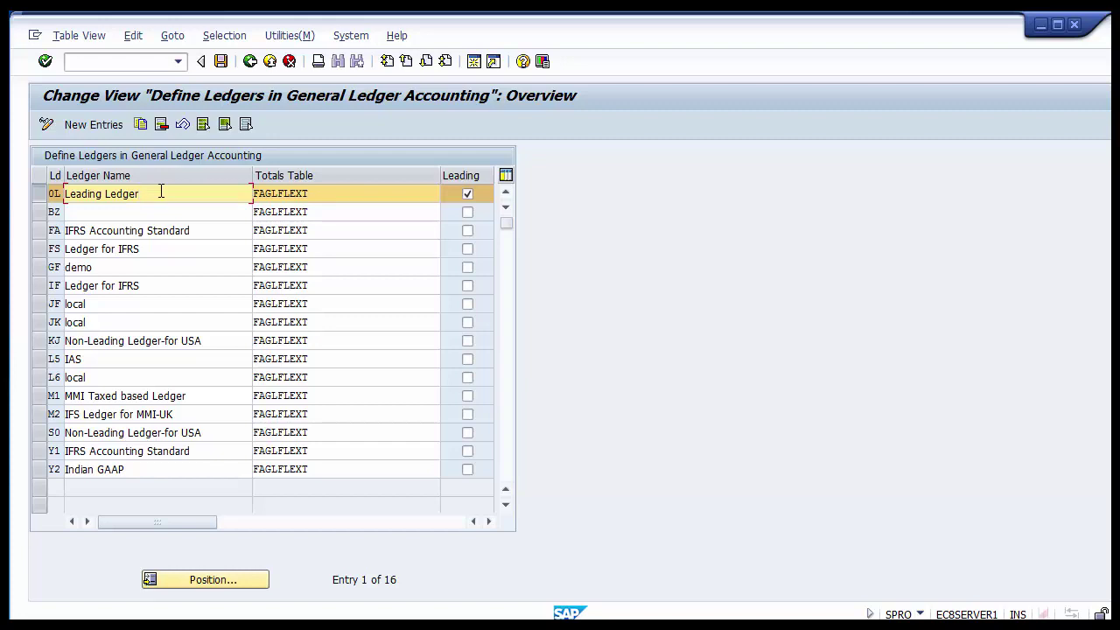
click(467, 194)
click(467, 195)
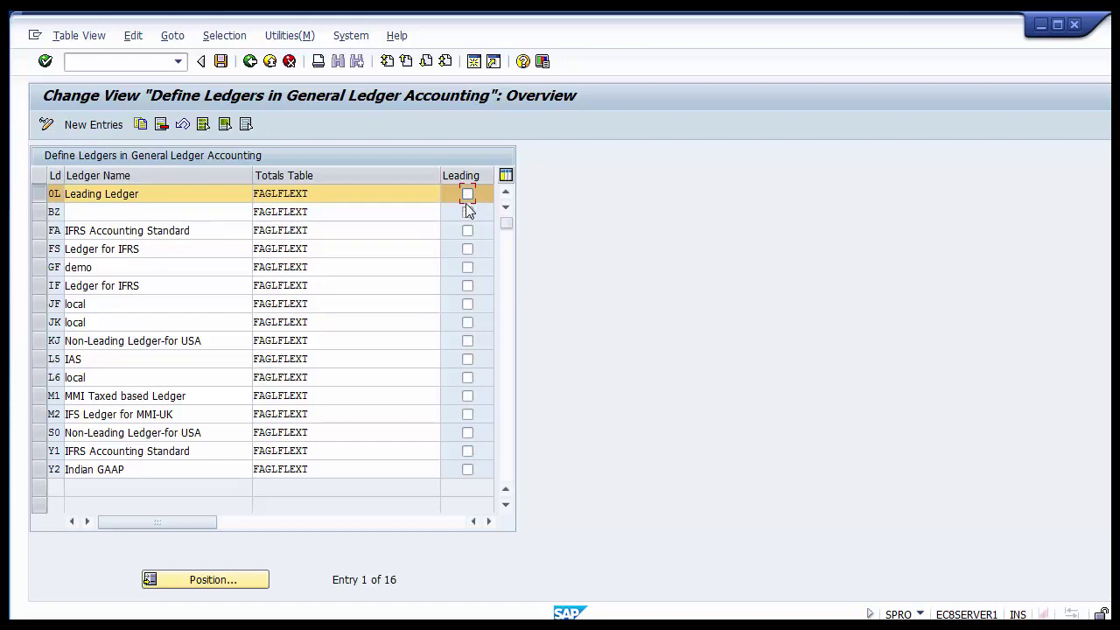
click(468, 213)
click(467, 213)
Examine the totals table, ID and name assigned to the leading ledger 0L
click(316, 194)
drag(316, 194, 252, 194)
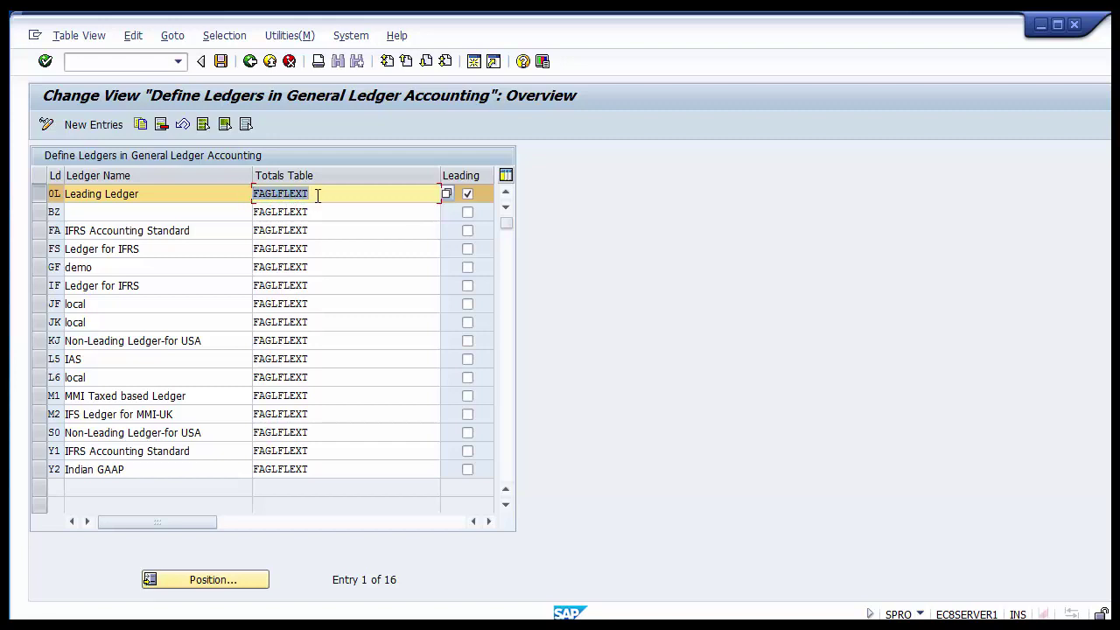
click(317, 195)
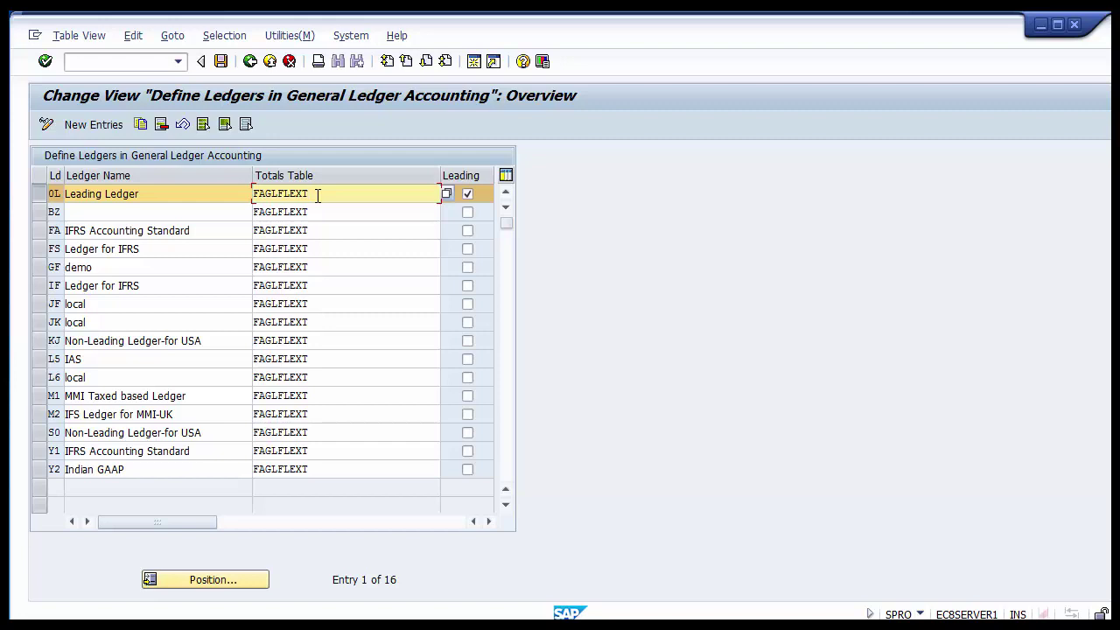
drag(318, 195, 253, 194)
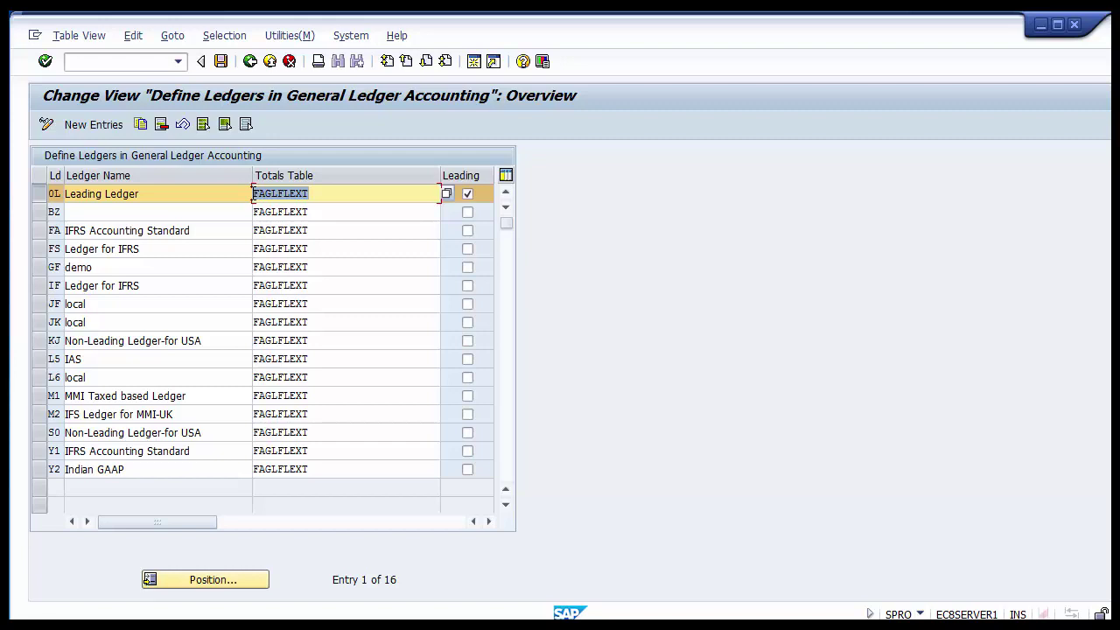
click(40, 196)
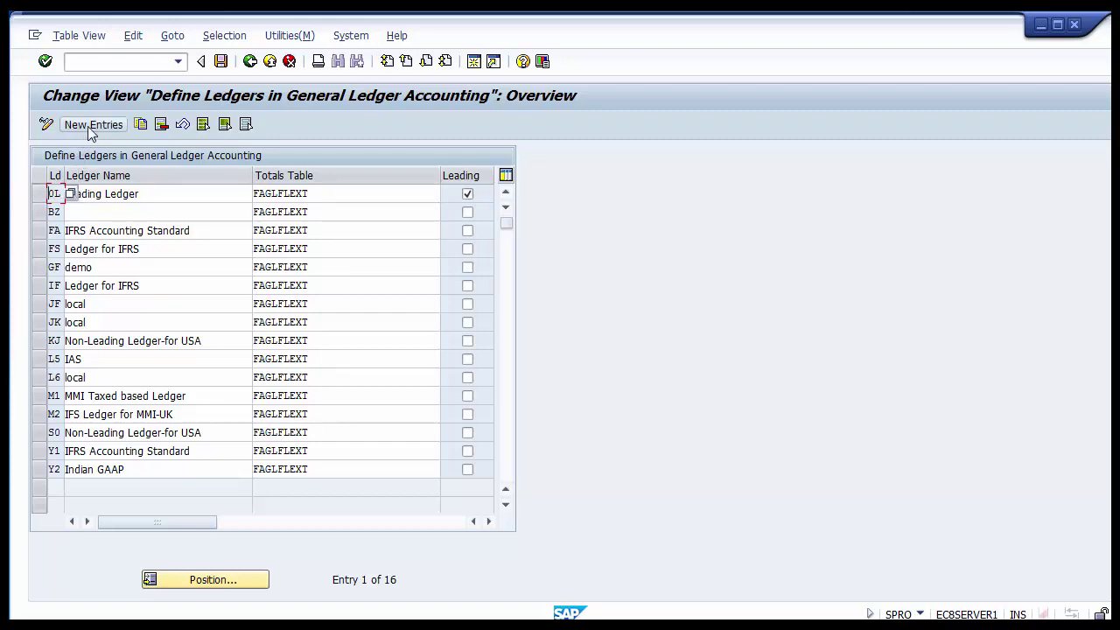
click(116, 193)
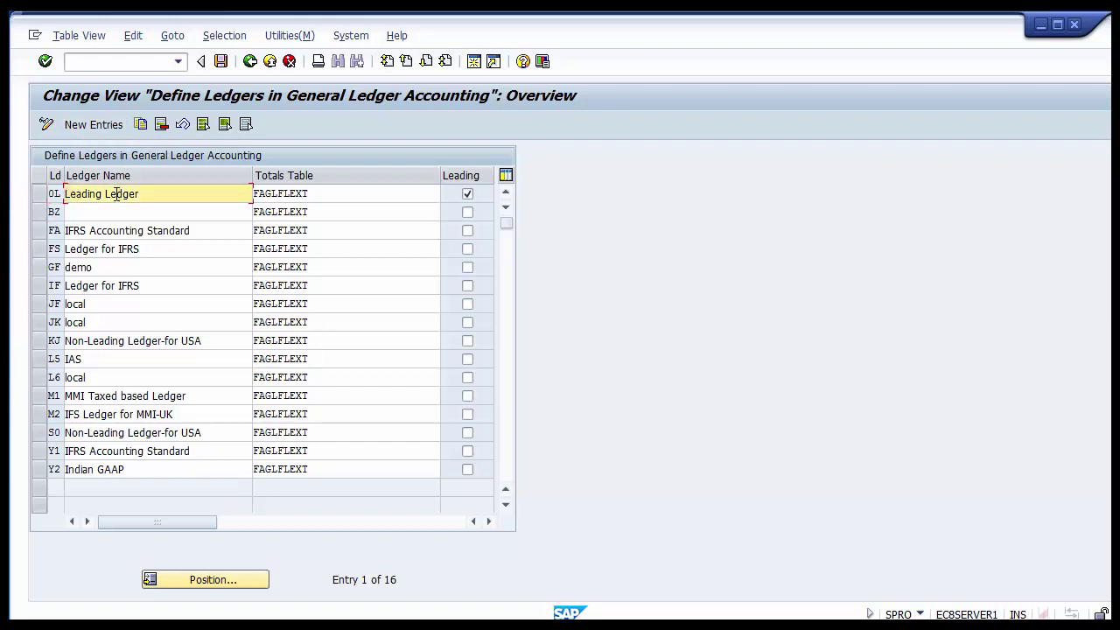
click(40, 194)
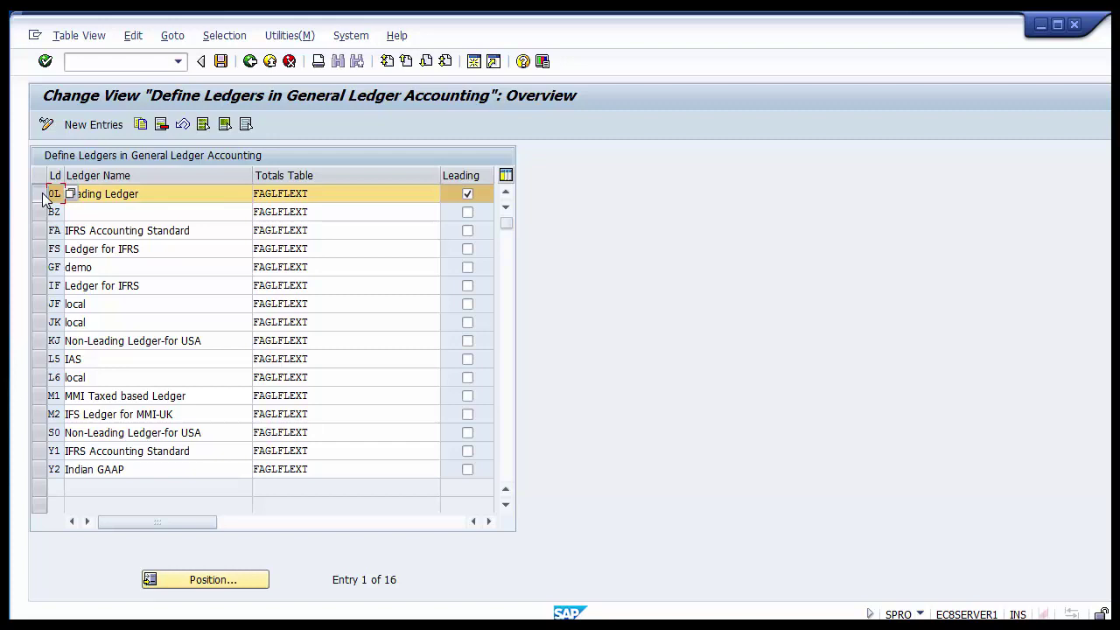
click(53, 193)
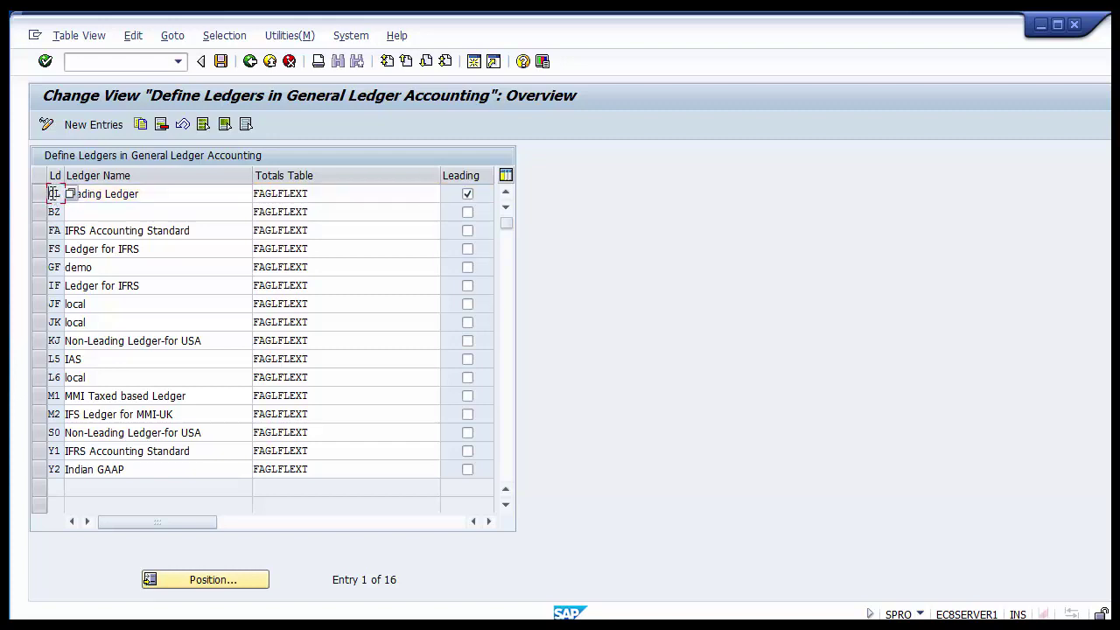
click(143, 198)
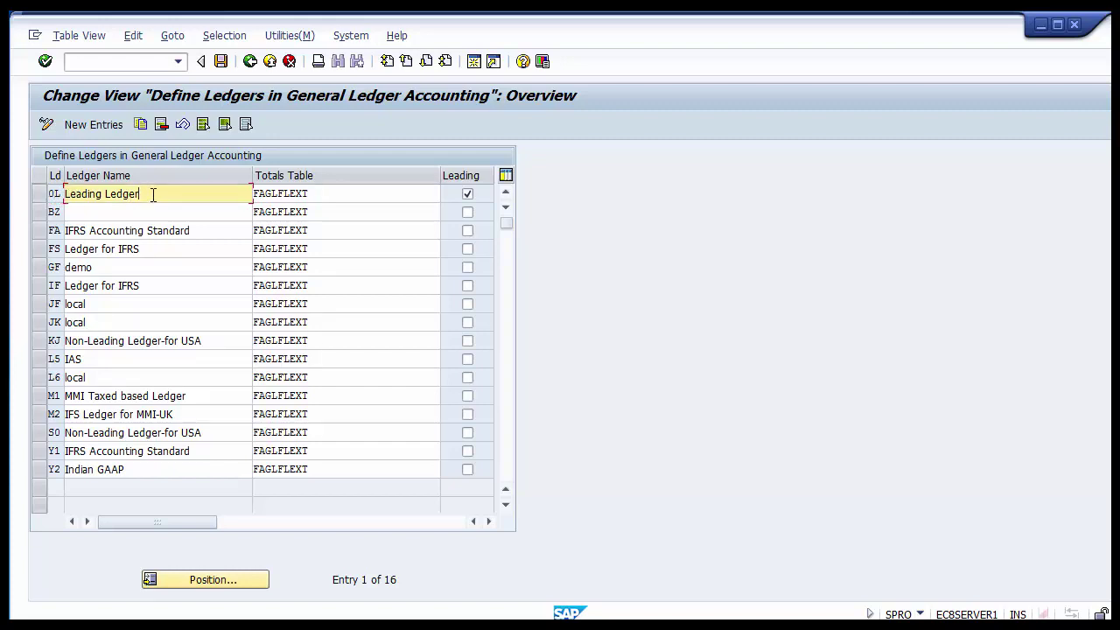
click(41, 196)
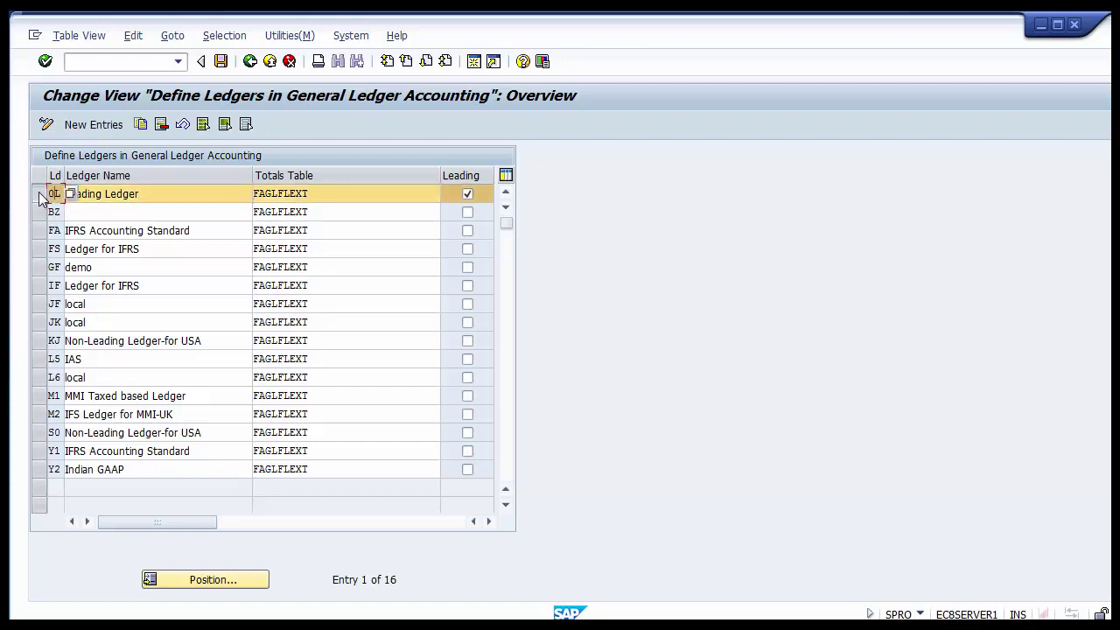
click(41, 198)
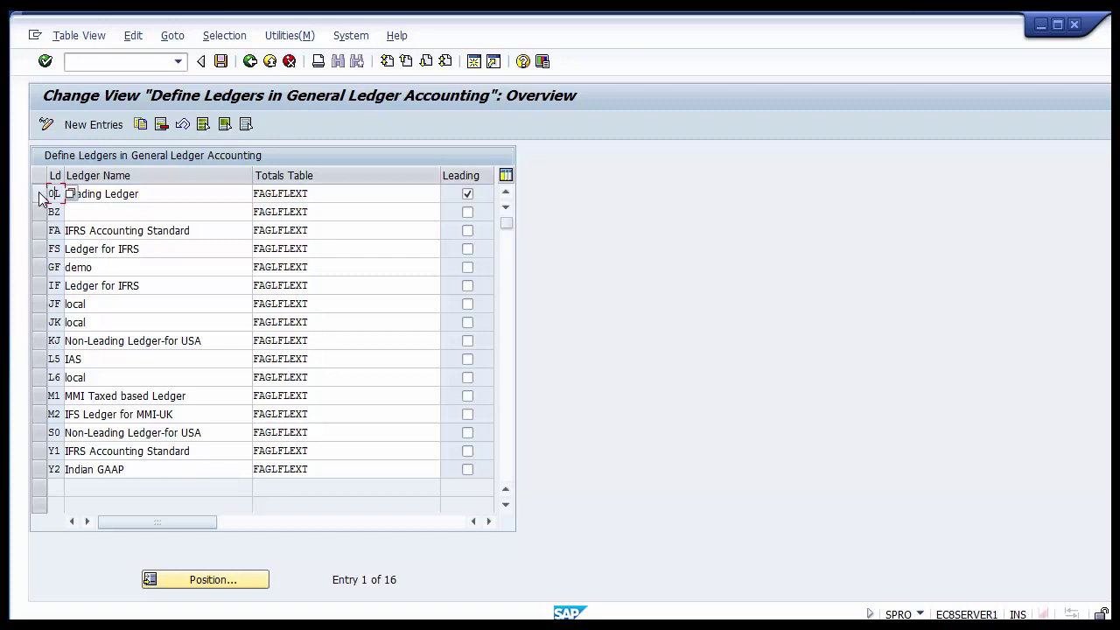
Add a new ledger entry with ID A1, name GAAP and totals table FAGLFLEXT
click(94, 125)
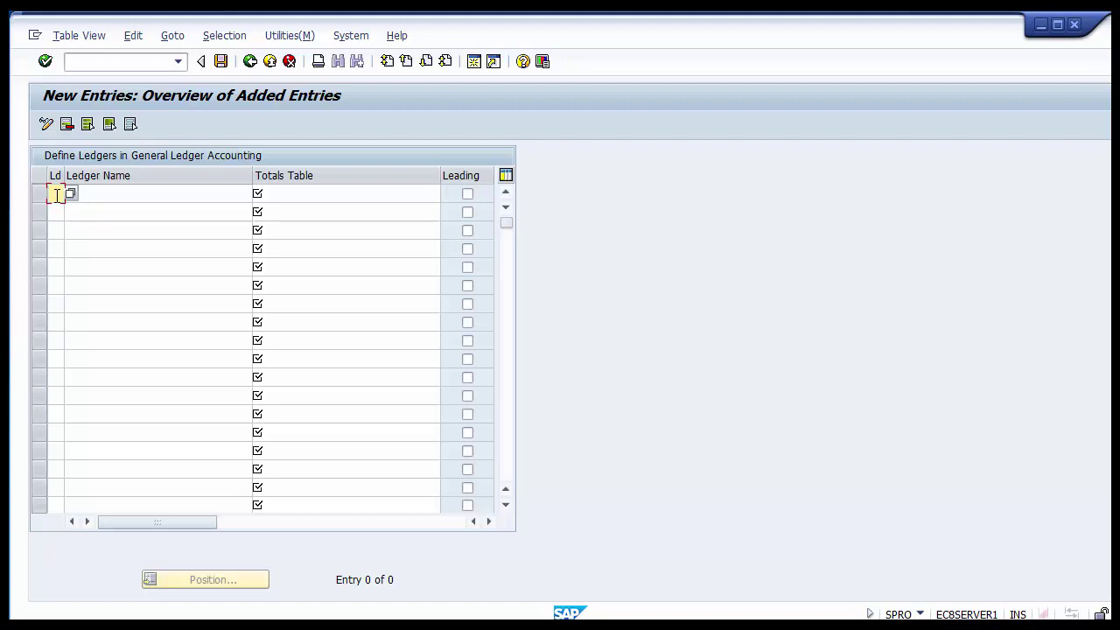
text(A)
text(L)
text(L)
click(118, 195)
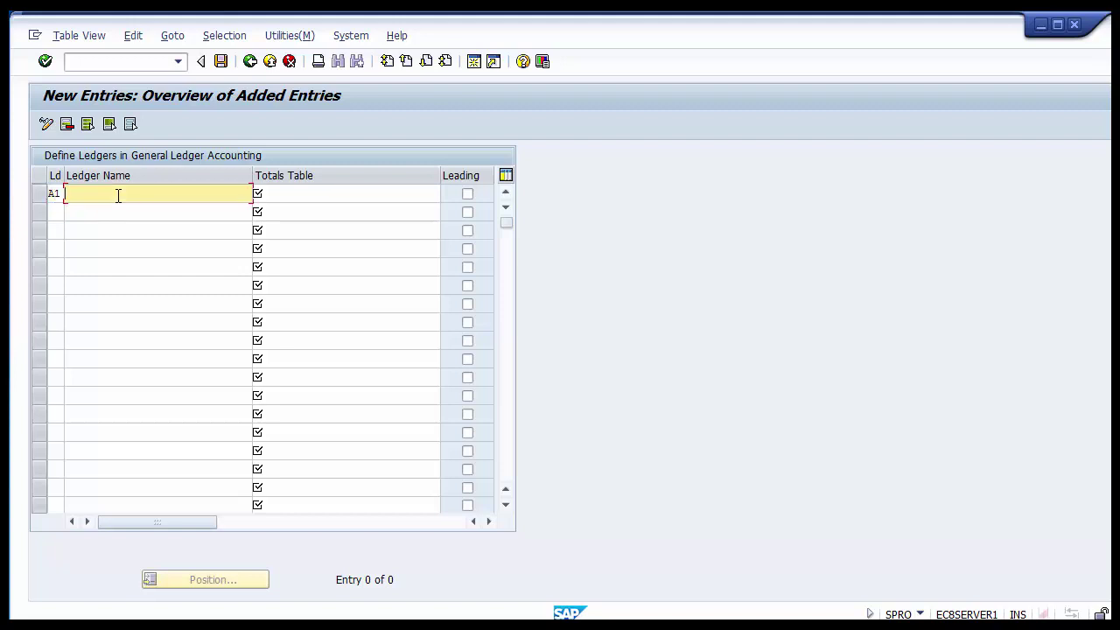
text(GAAP)
click(54, 193)
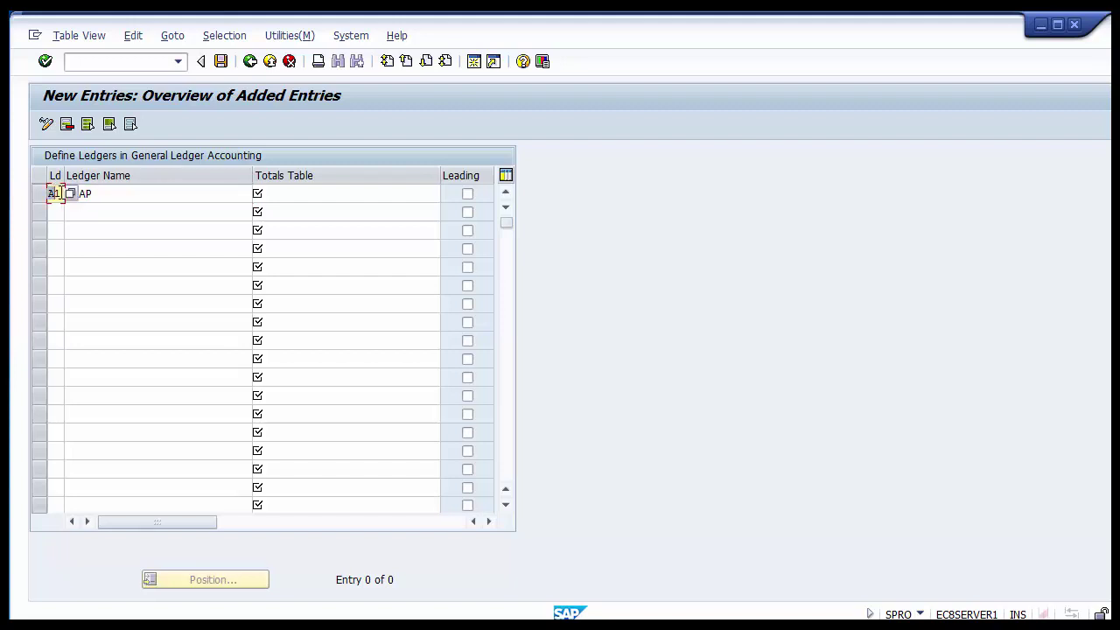
click(103, 193)
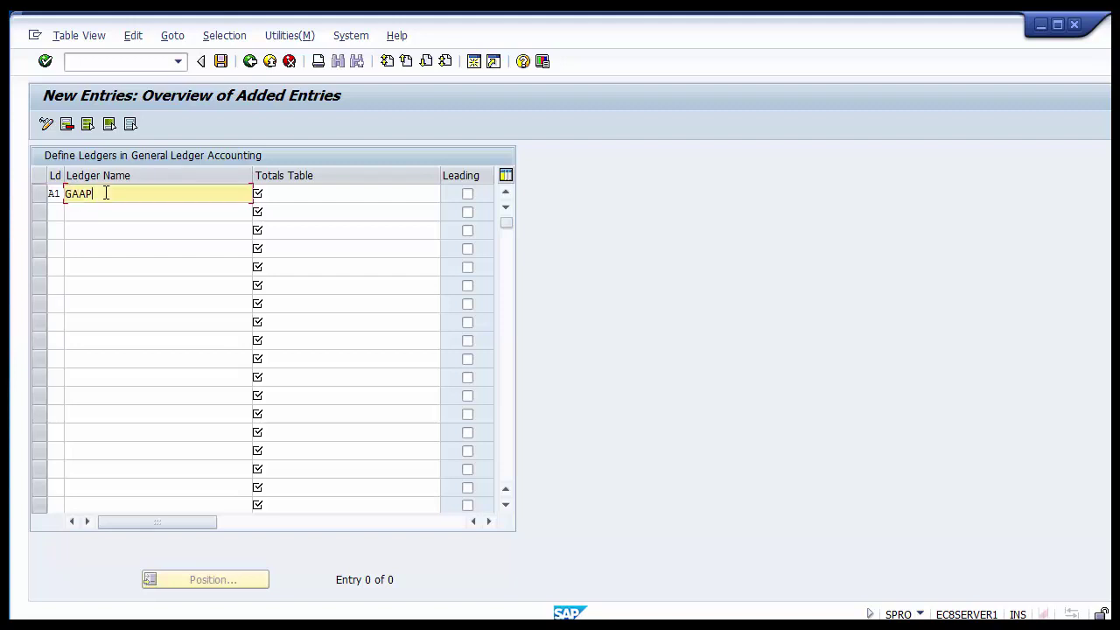
click(301, 193)
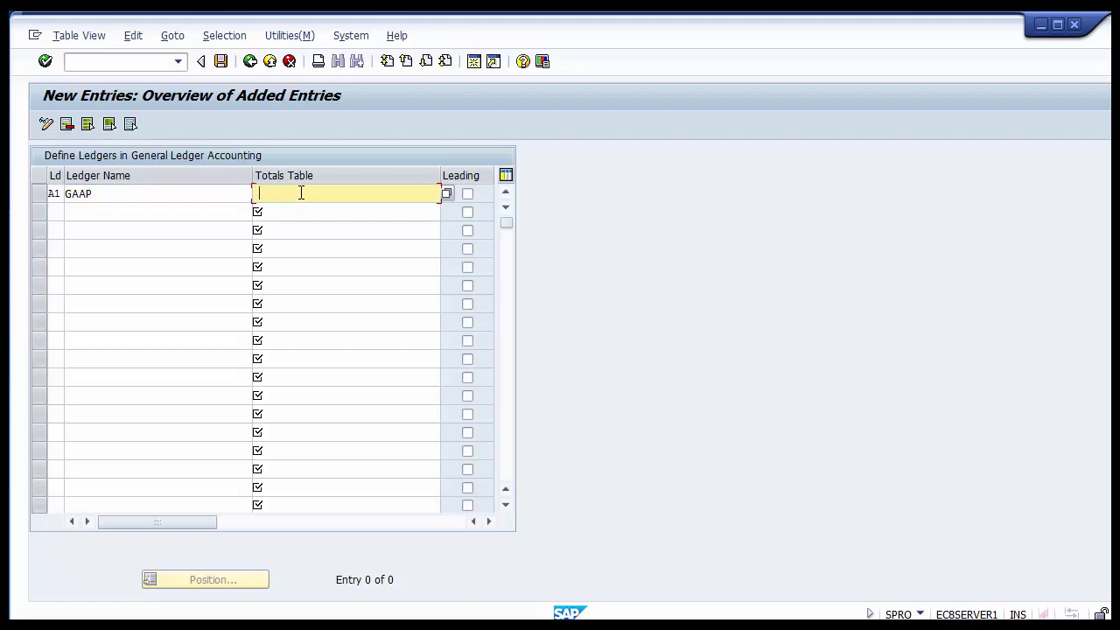
text(F)
key(Down)
key(Return)
Add a second ledger entry with ID A2, name IFRS Accounting Standard and totals table FAGLFLEXT
click(58, 212)
text(A)
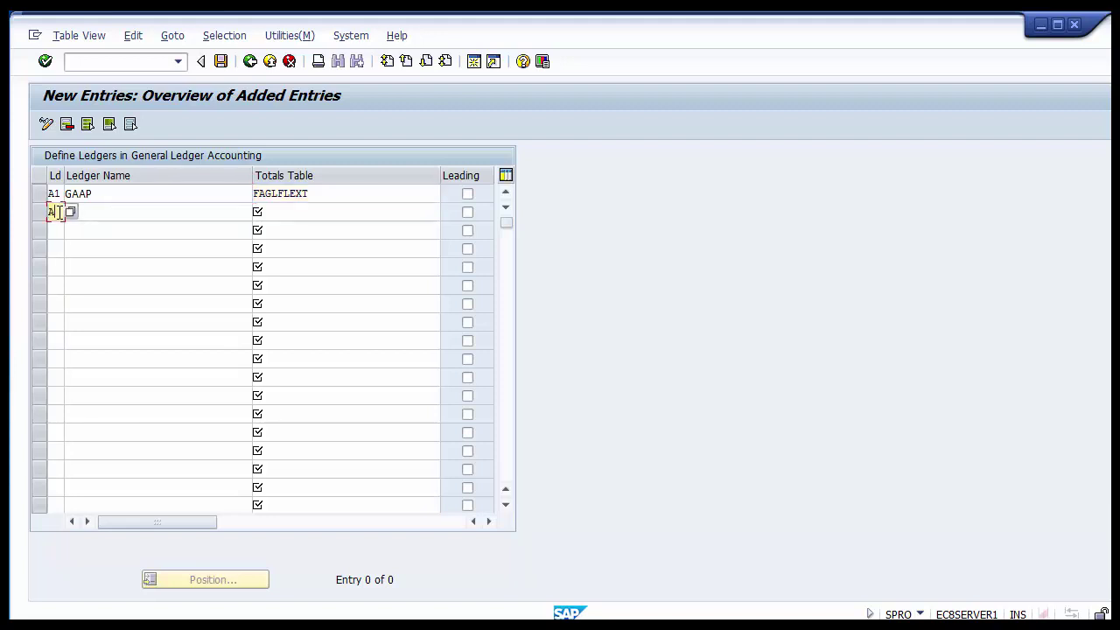
text(2)
click(103, 209)
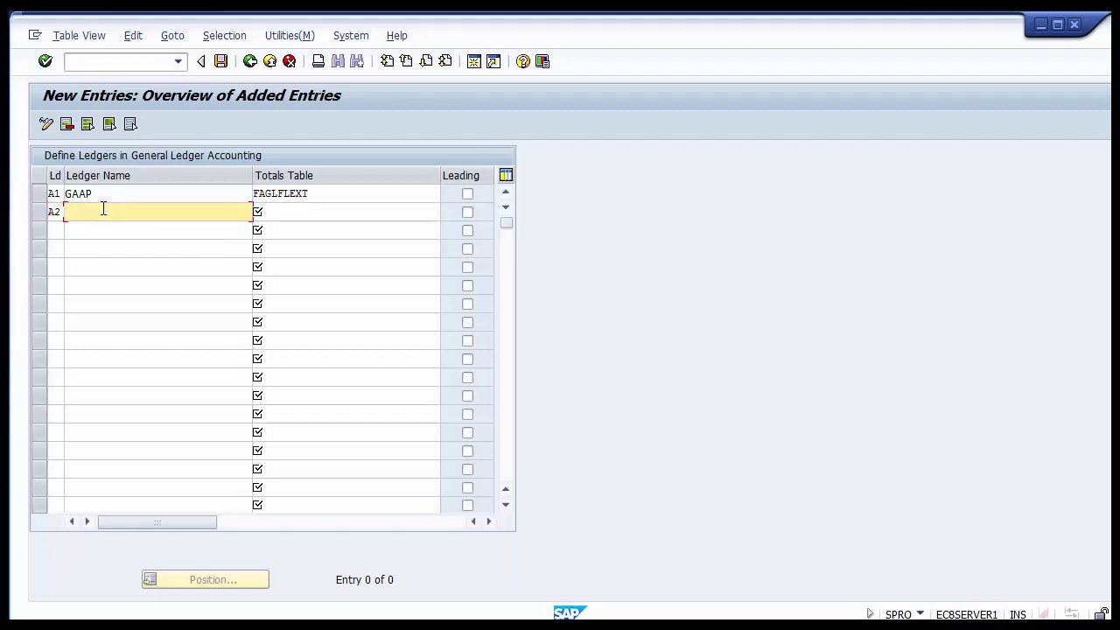
text(IFRS)
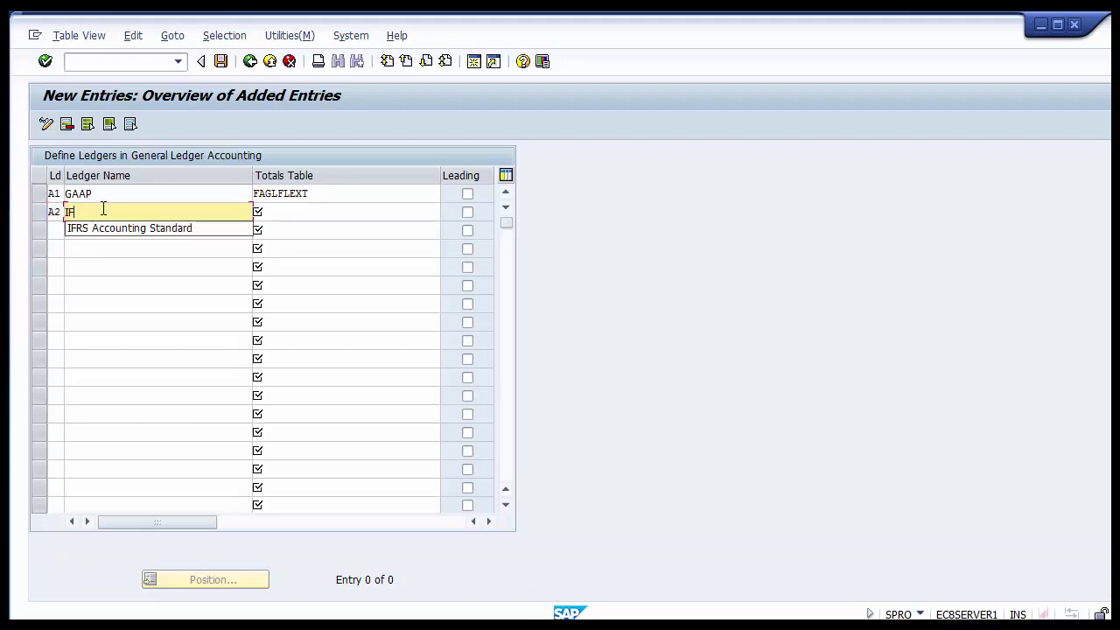
click(114, 227)
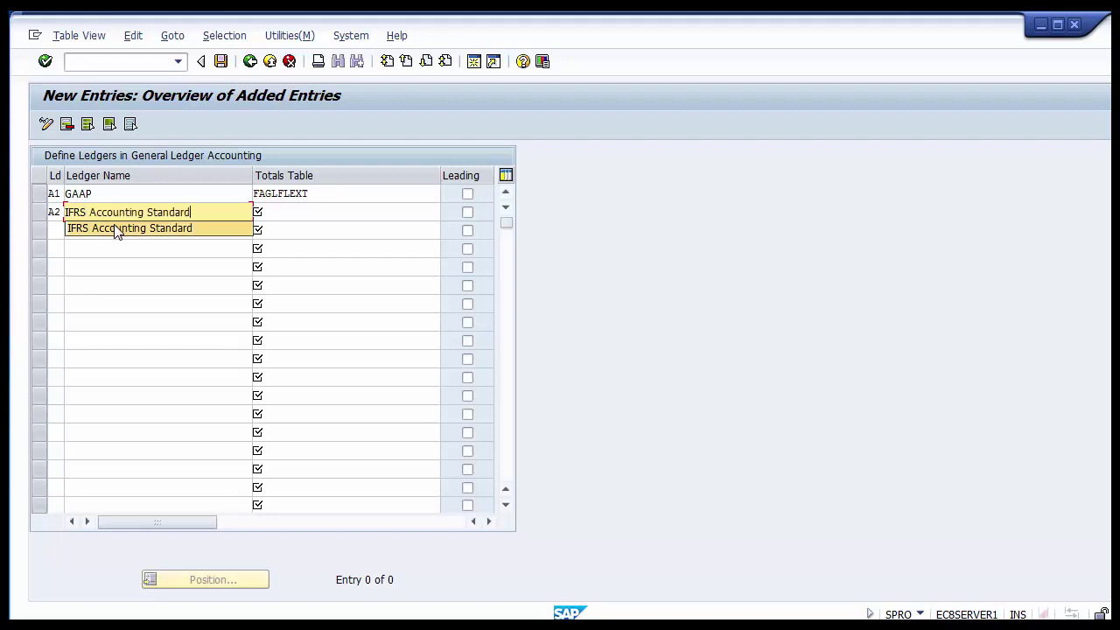
click(281, 214)
key(Down)
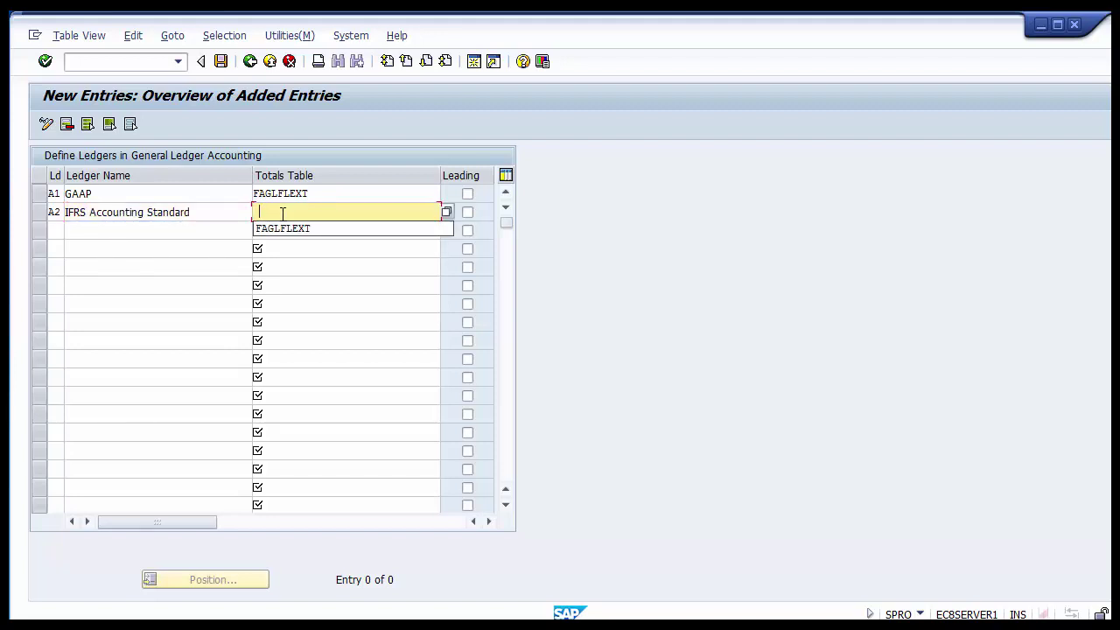
key(Down)
key(Return)
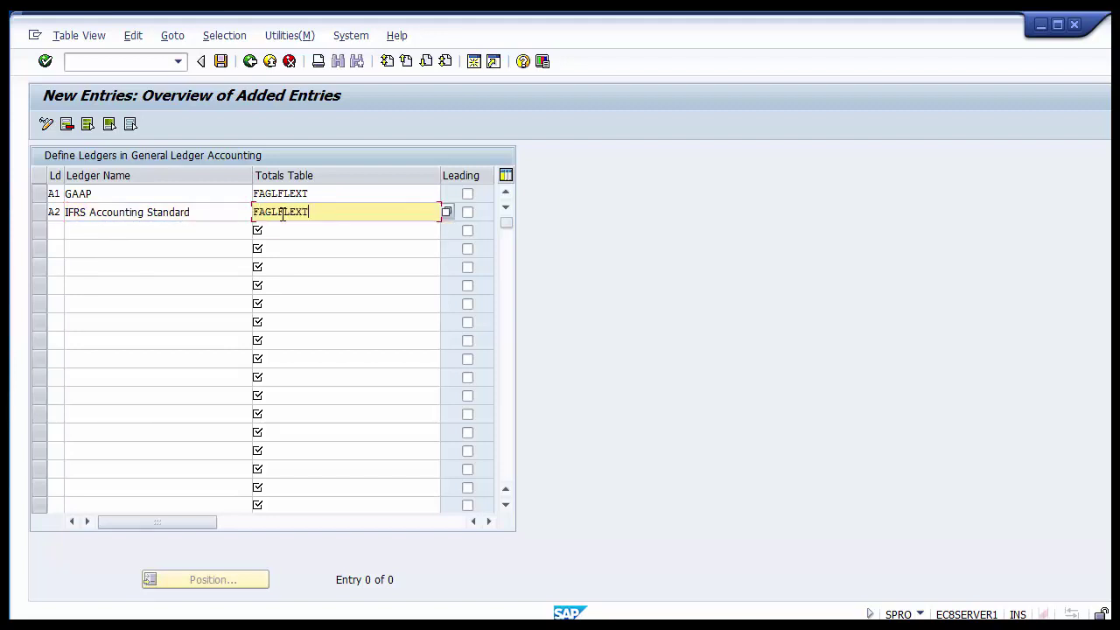
Compare the totals tables assigned to the new ledgers A1 and A2
click(323, 192)
click(323, 208)
click(320, 192)
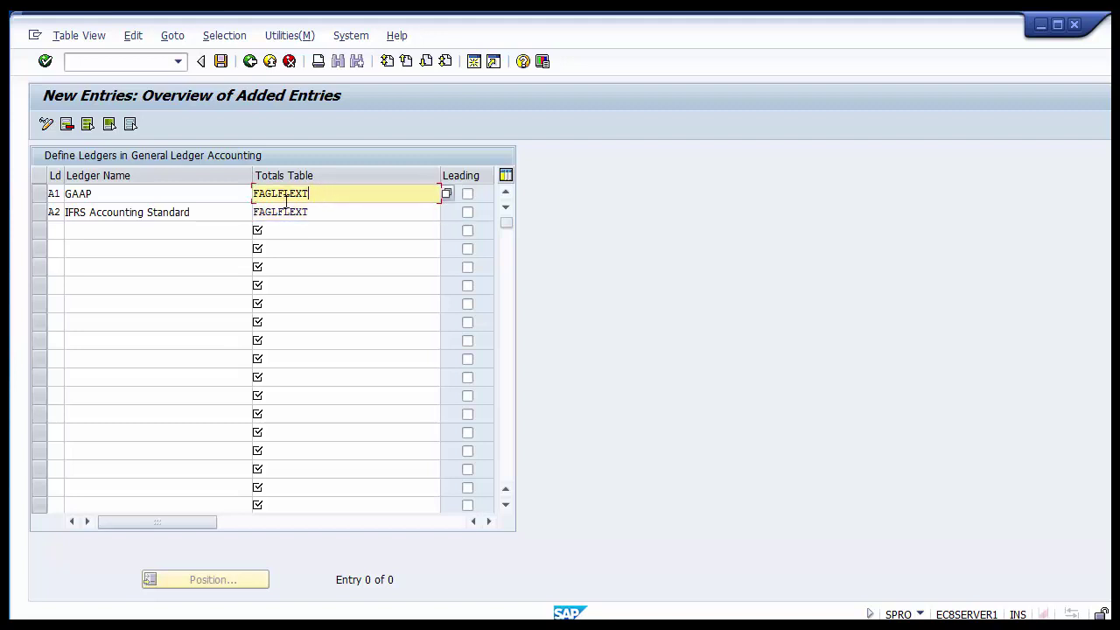
click(96, 195)
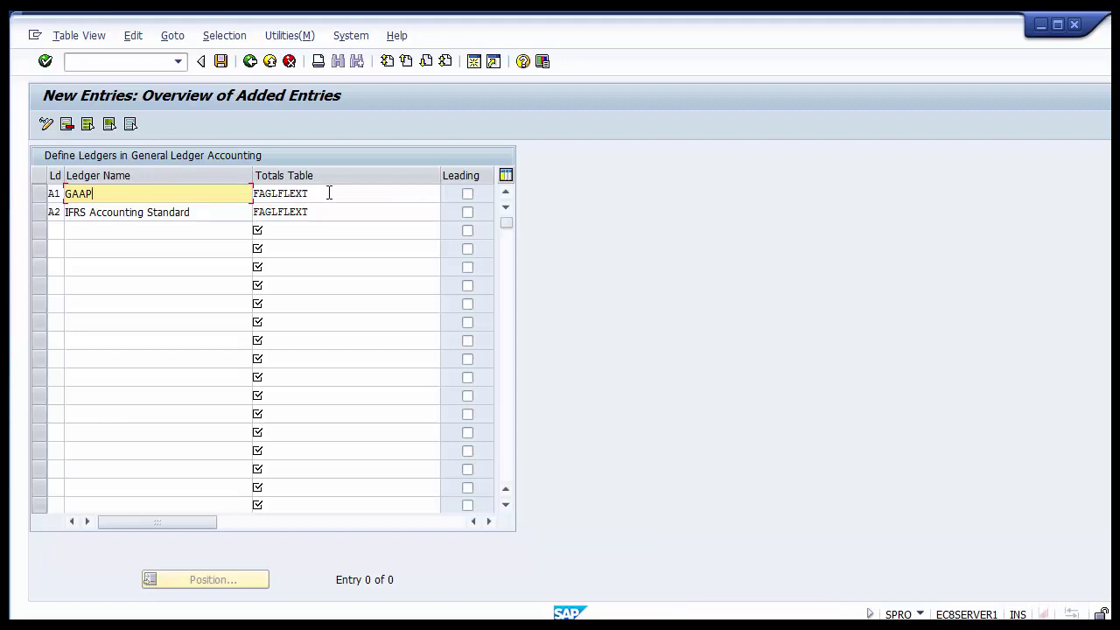
drag(327, 190, 245, 197)
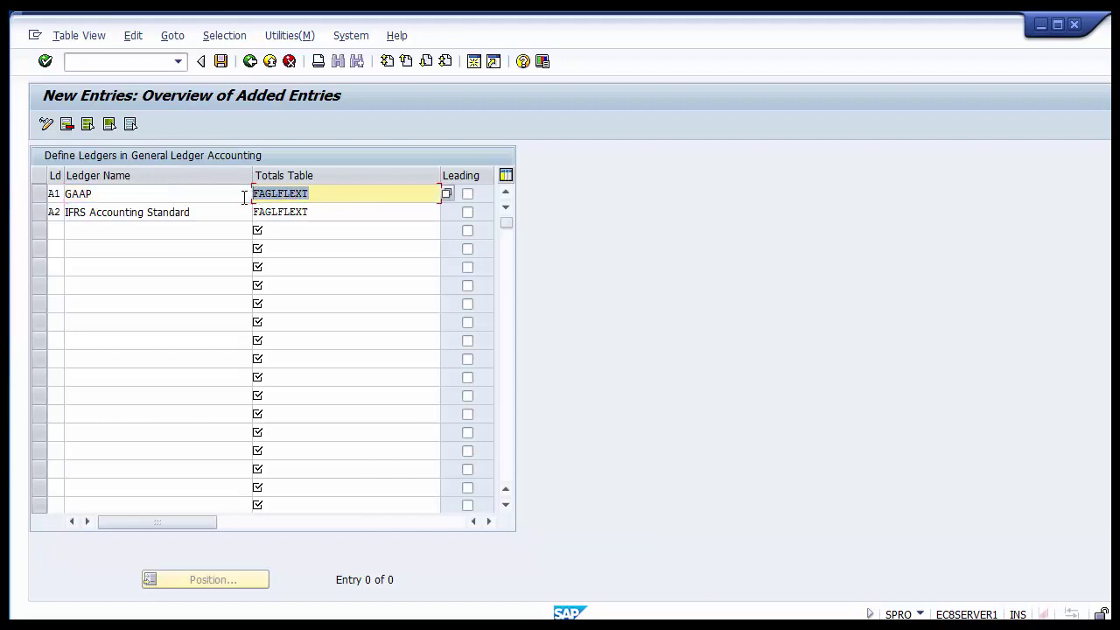
click(327, 208)
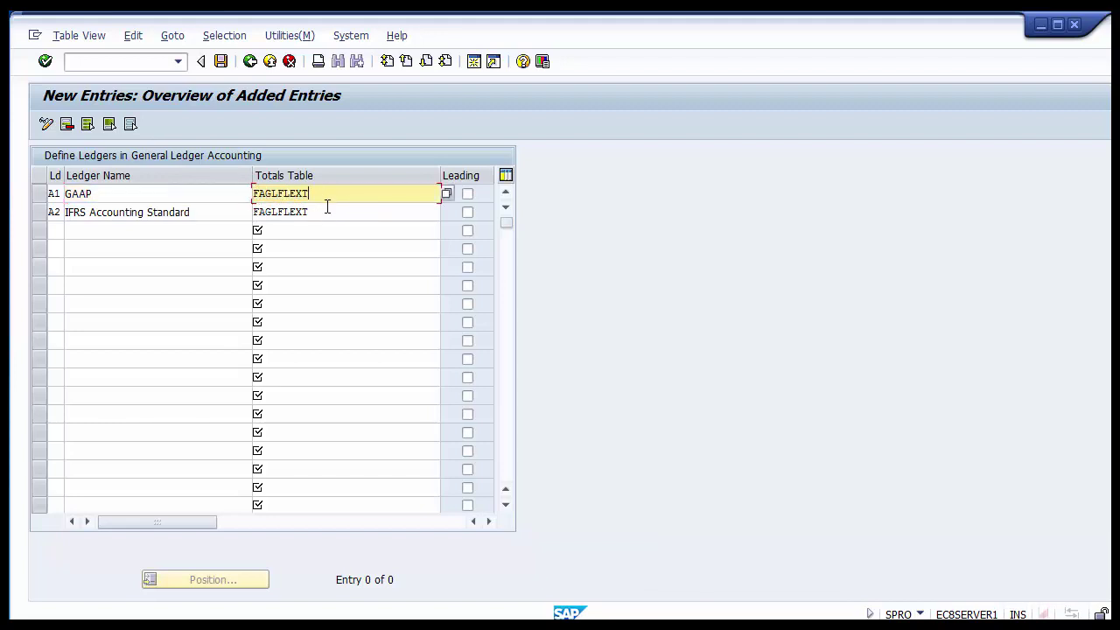
drag(320, 211, 254, 213)
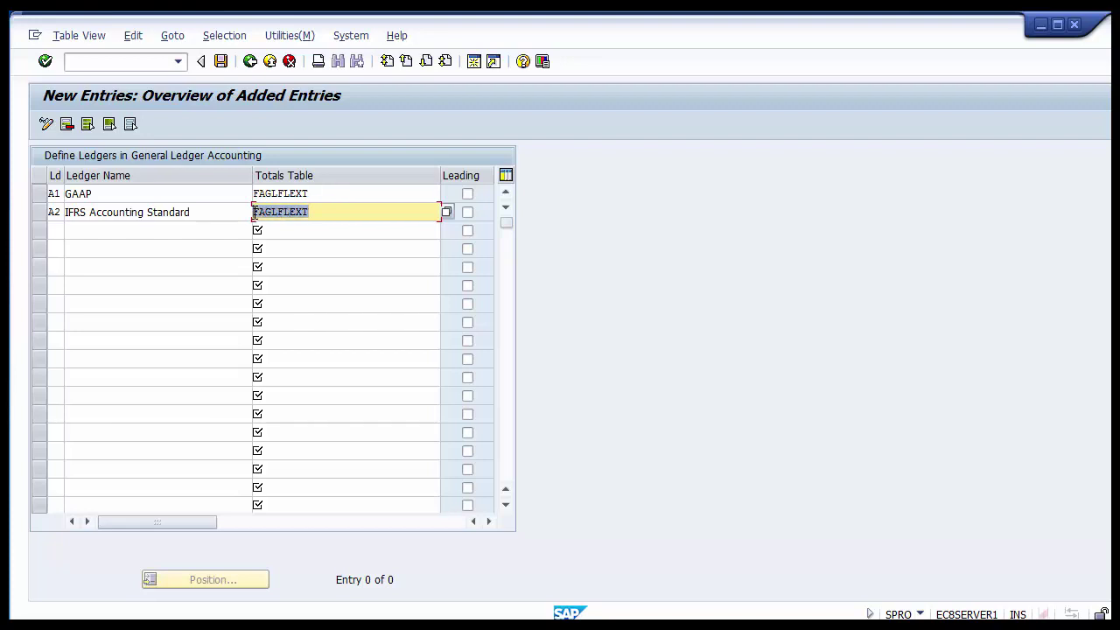
click(315, 217)
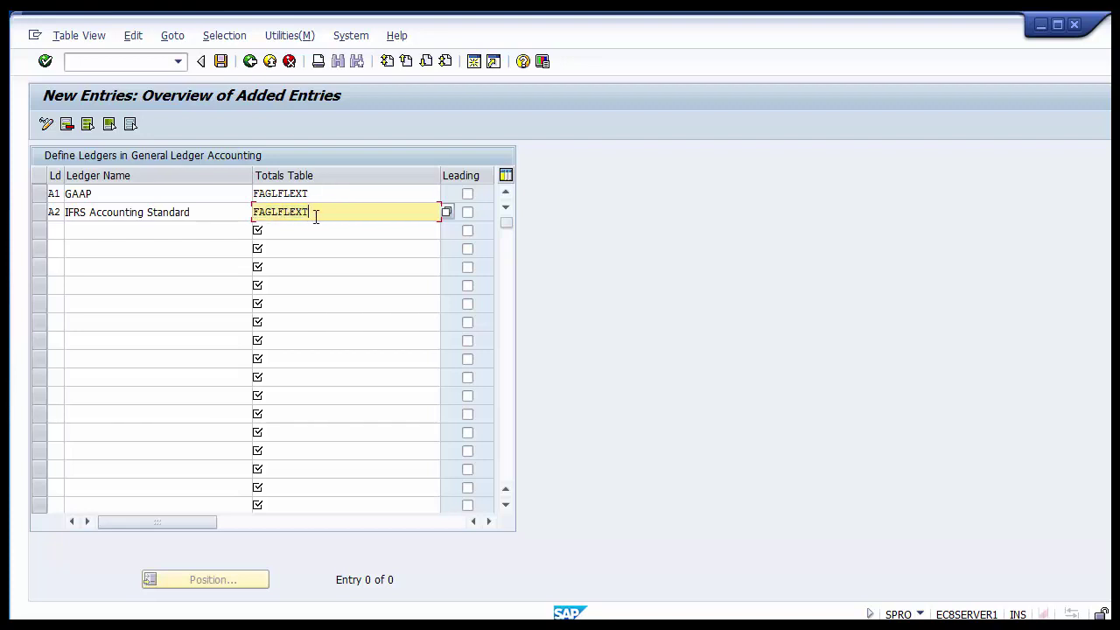
Review the ledger names entered for the new entries A1 and A2
click(230, 212)
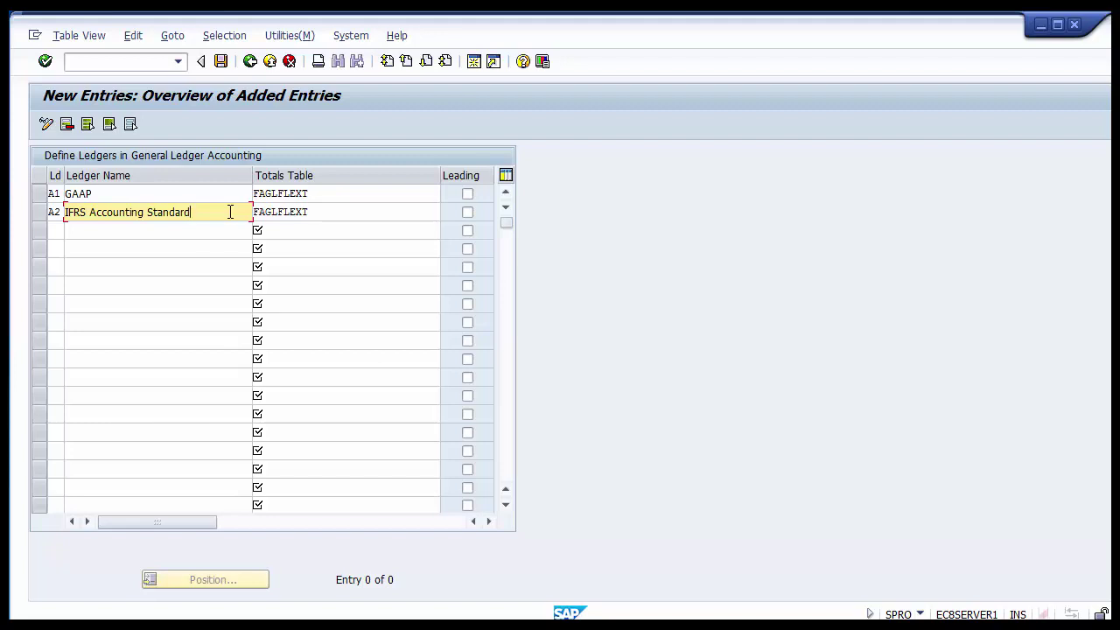
click(125, 193)
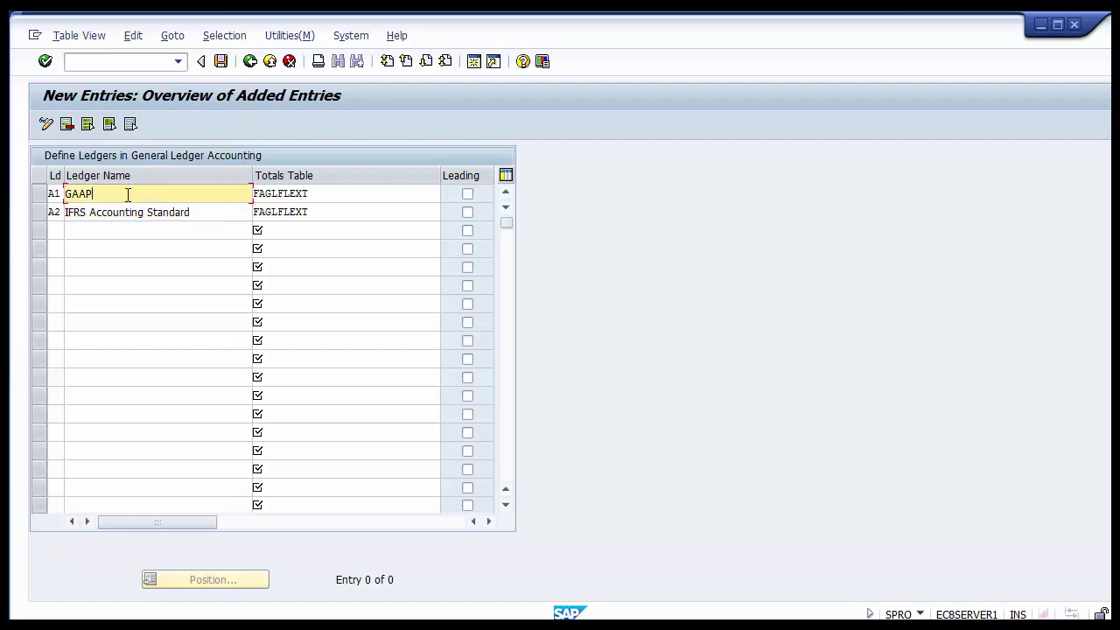
click(127, 212)
click(126, 197)
click(136, 211)
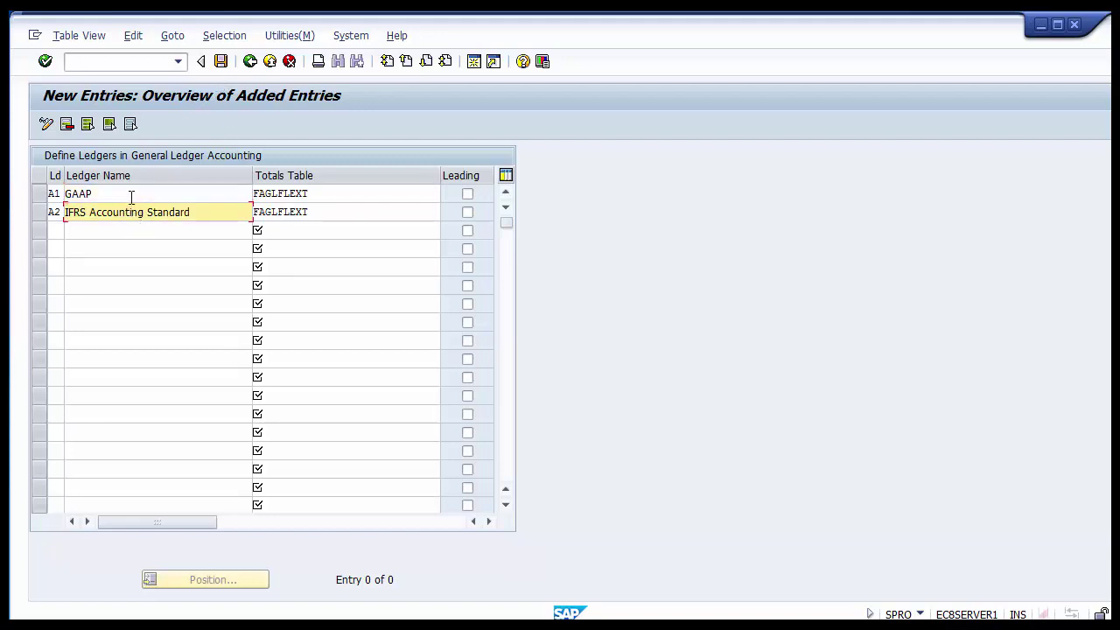
click(131, 195)
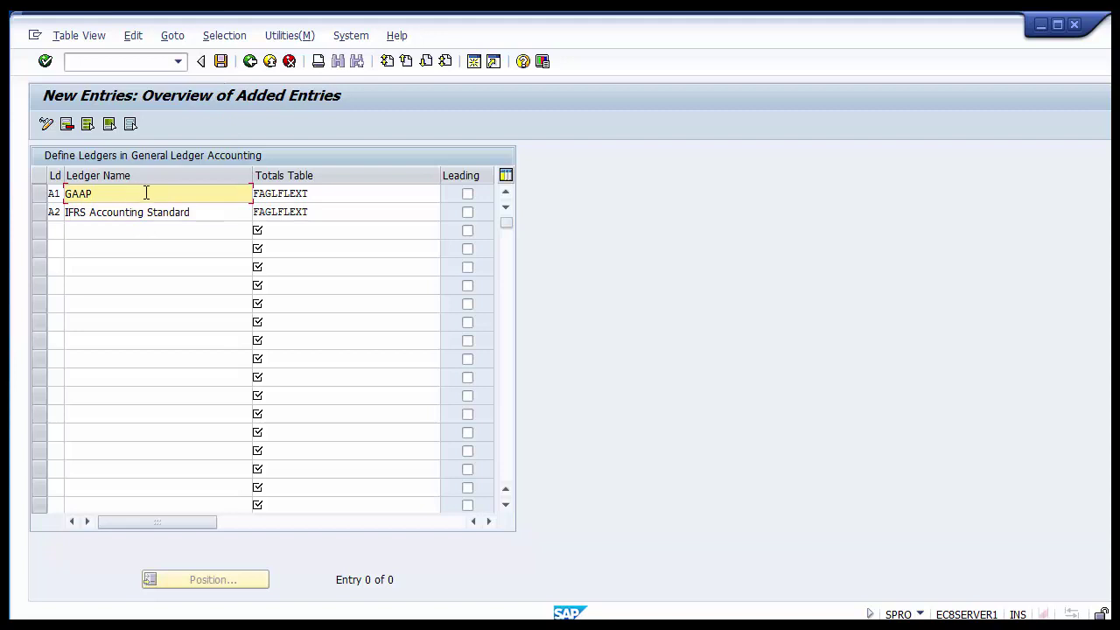
Validate the new ledger entries, then read and acknowledge the information message about adding a ledger
key(Return)
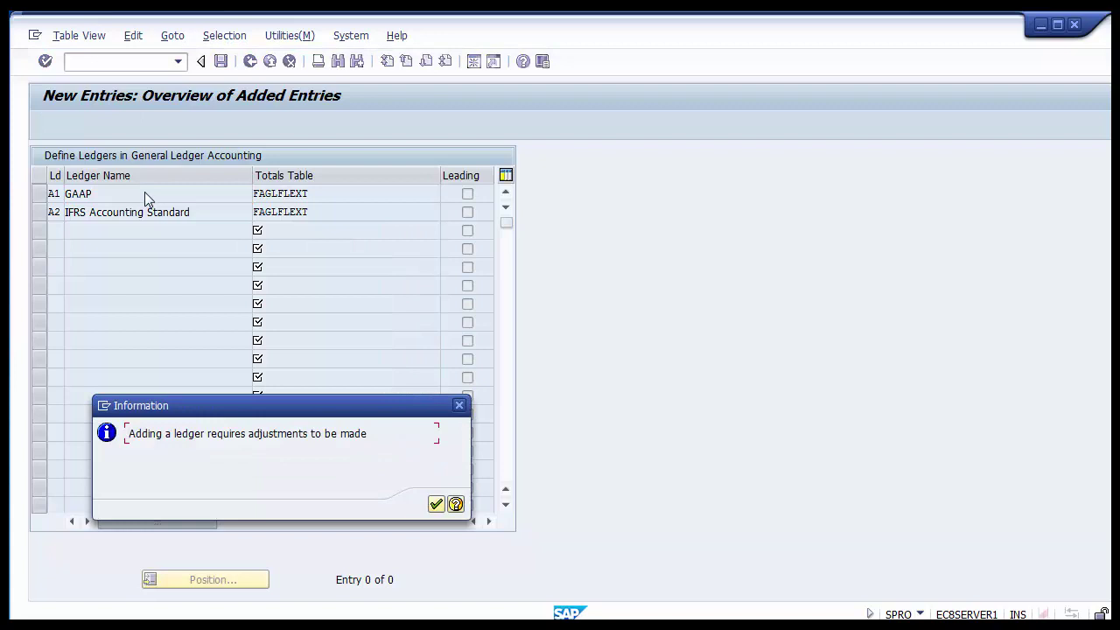
drag(175, 408, 211, 234)
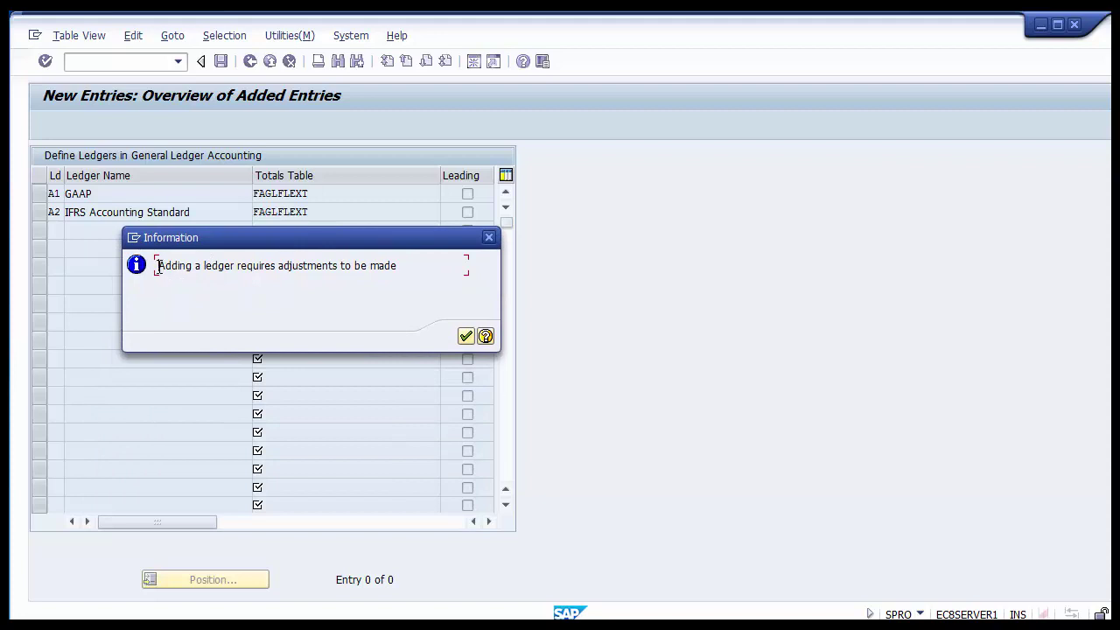
drag(159, 266, 415, 265)
click(415, 266)
click(467, 337)
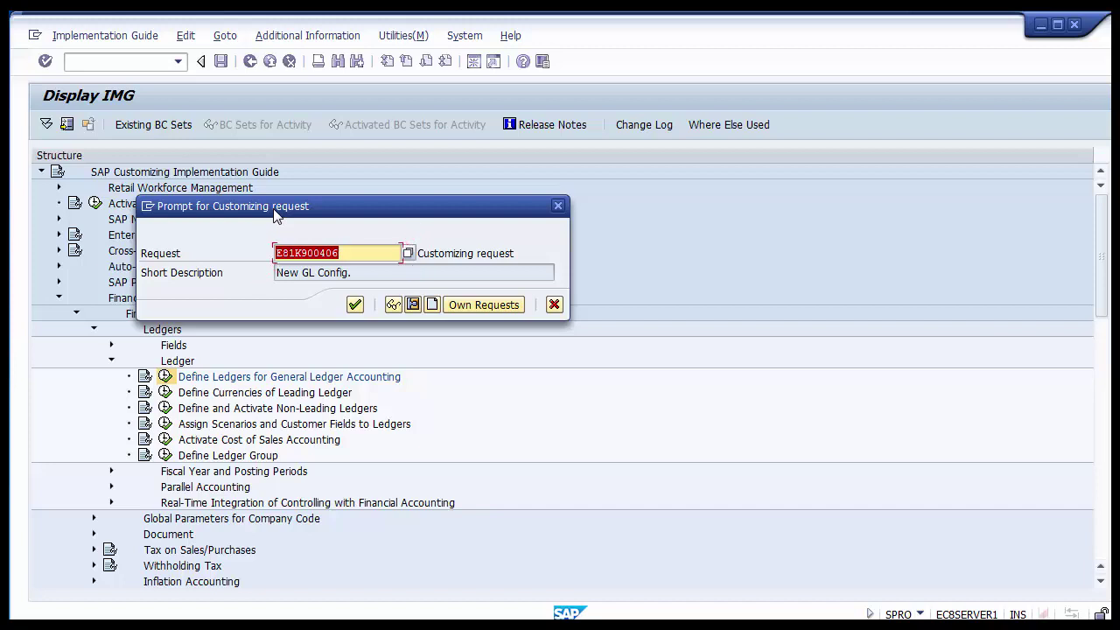
Save the new ledgers under the New GL Config. customizing request and acknowledge the ledger group messages
click(186, 255)
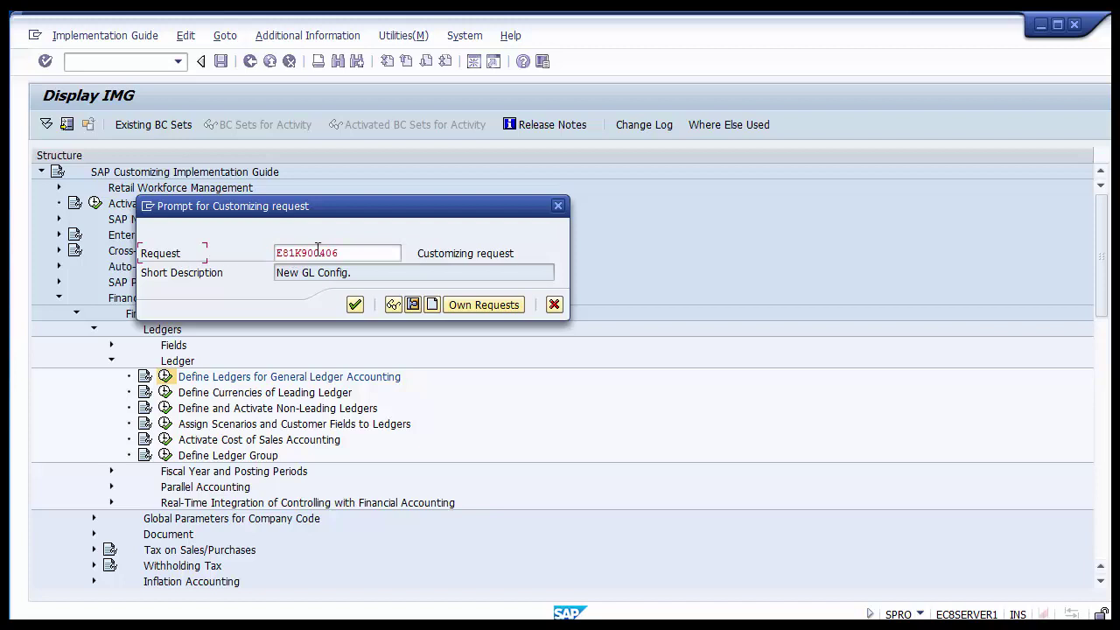
click(354, 305)
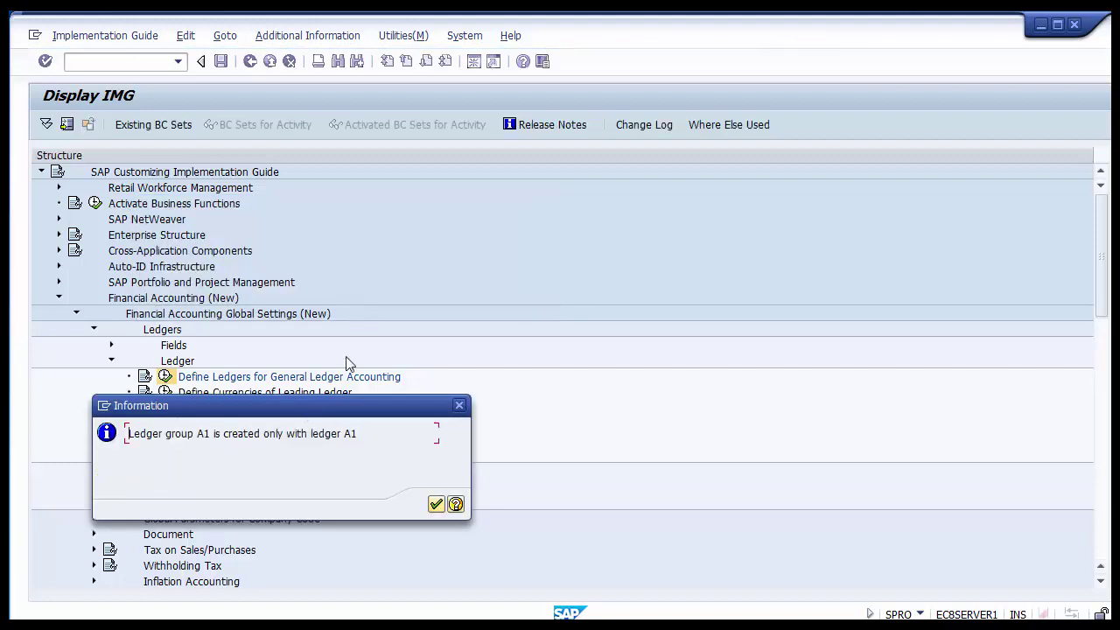
drag(302, 408, 427, 217)
click(387, 246)
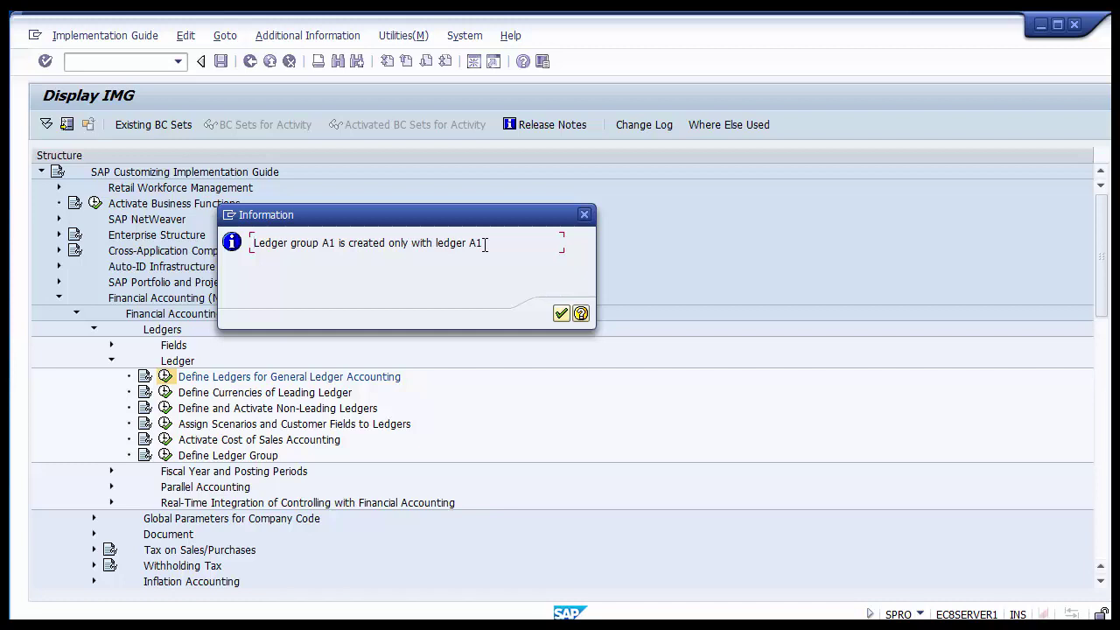
key(Return)
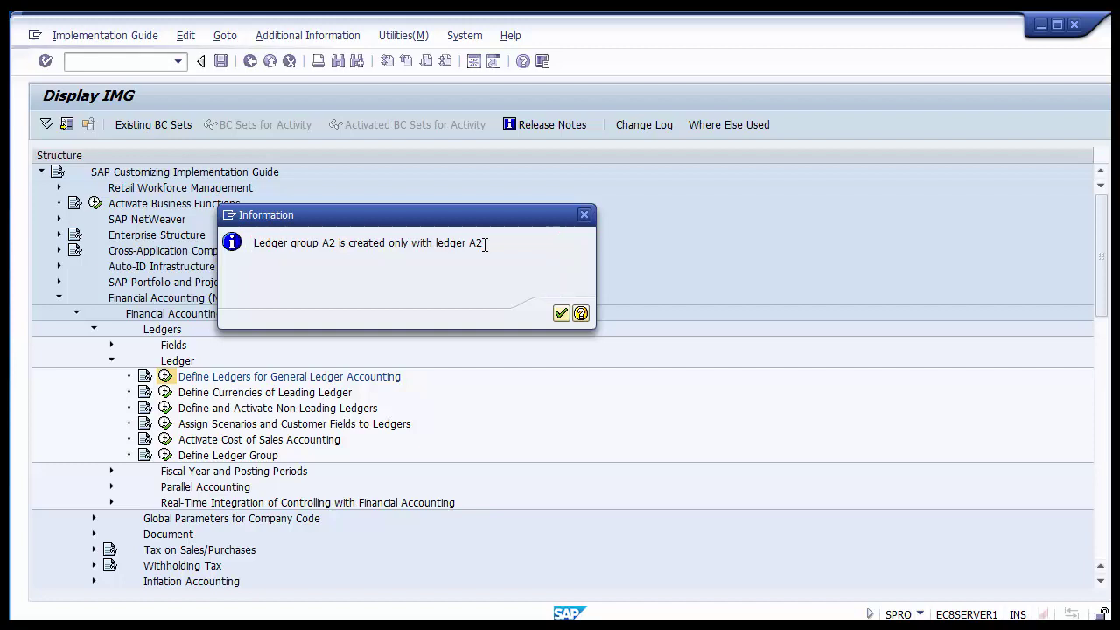
key(Return)
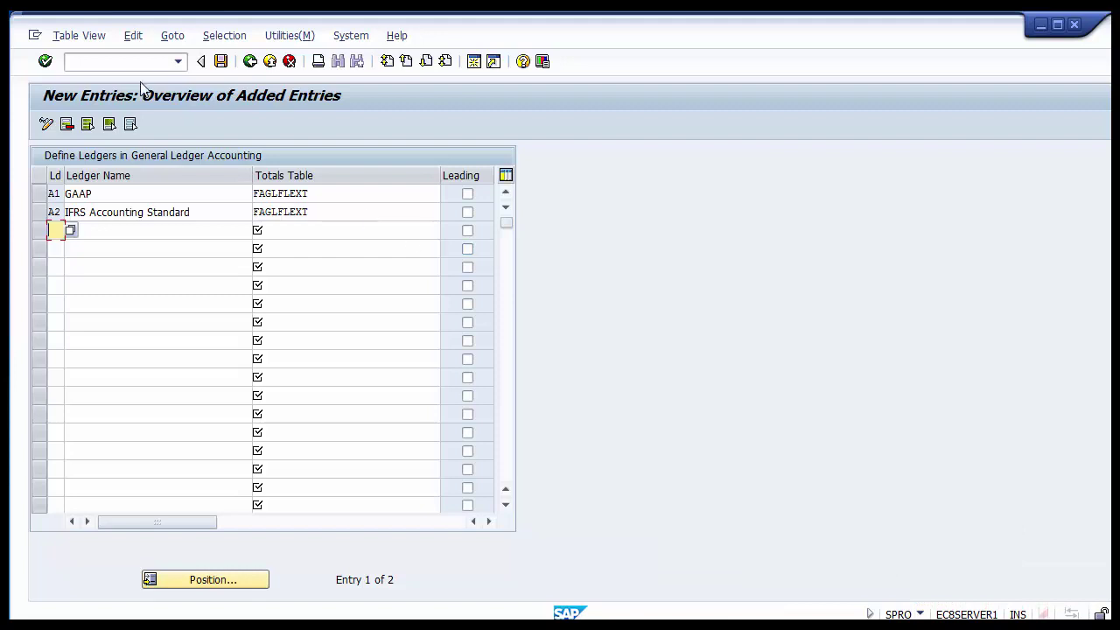
Return to the ledger overview and examine the names and totals tables of entries A1 and A2
click(249, 61)
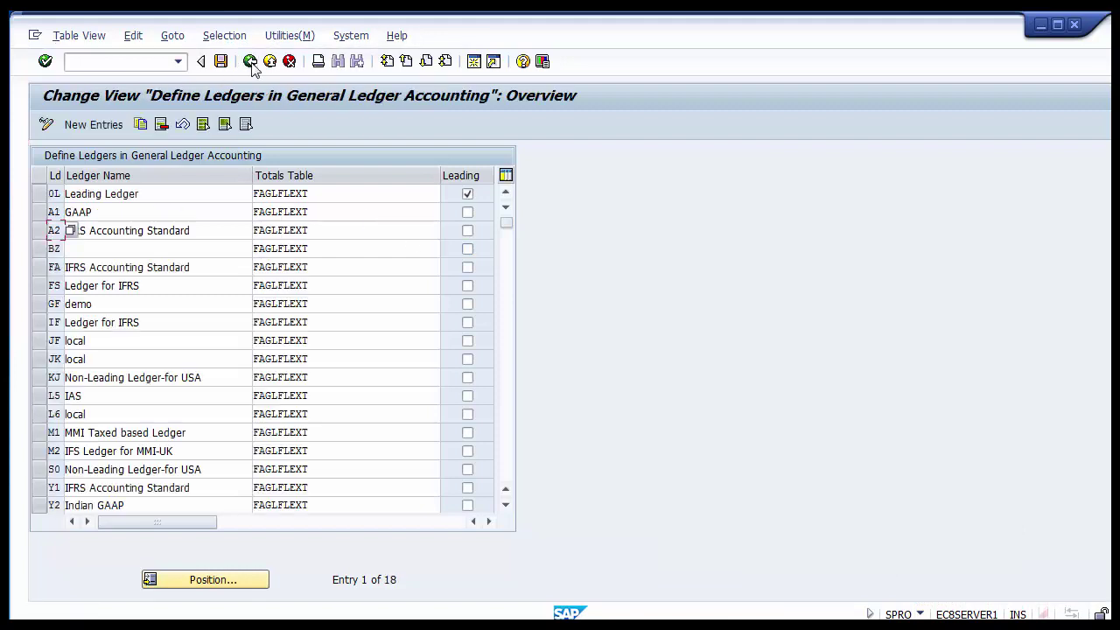
click(39, 214)
click(40, 231)
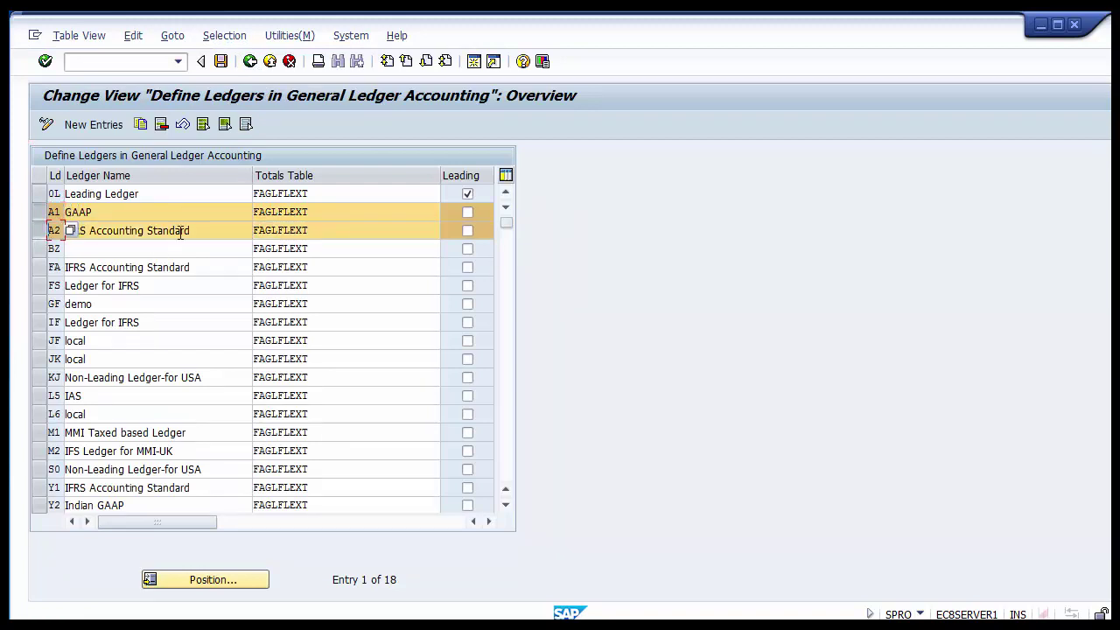
click(345, 242)
click(338, 213)
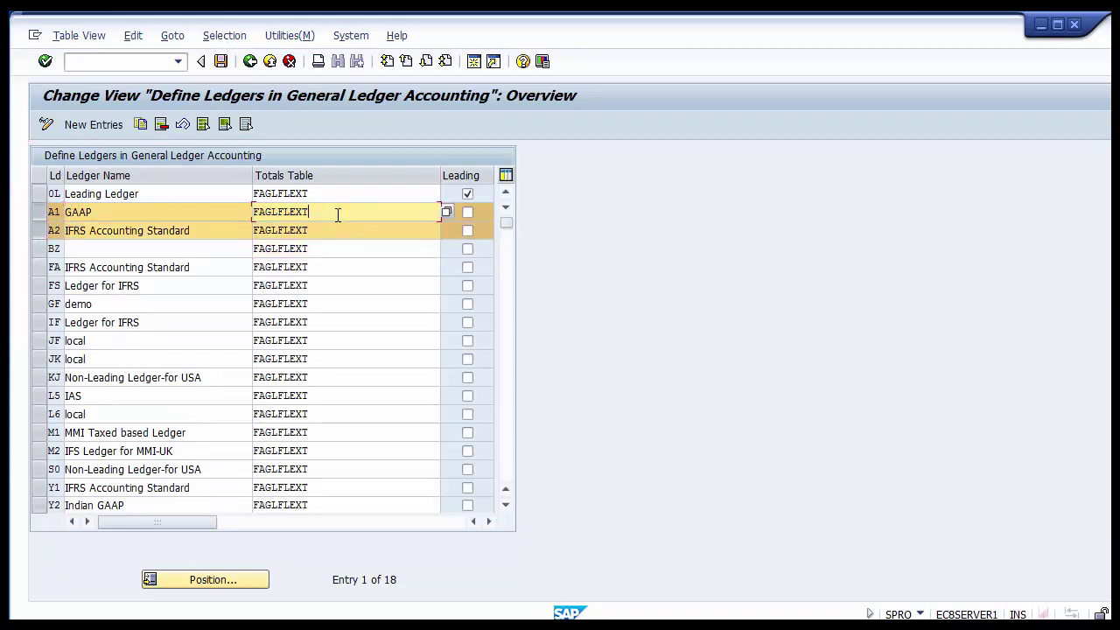
click(328, 230)
click(325, 214)
click(200, 211)
click(207, 231)
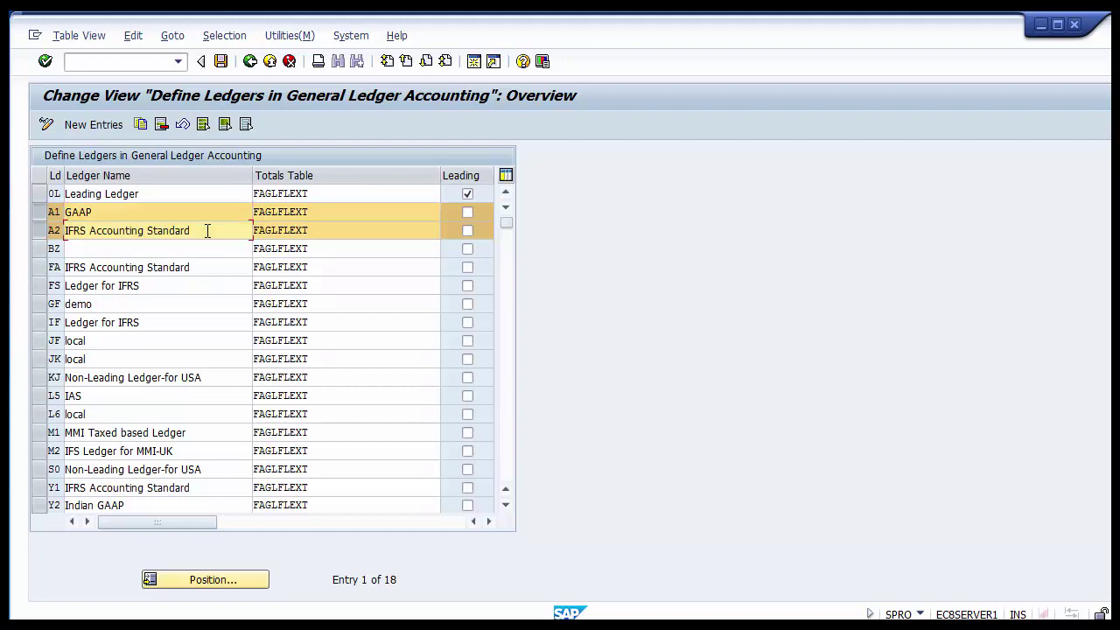
click(38, 212)
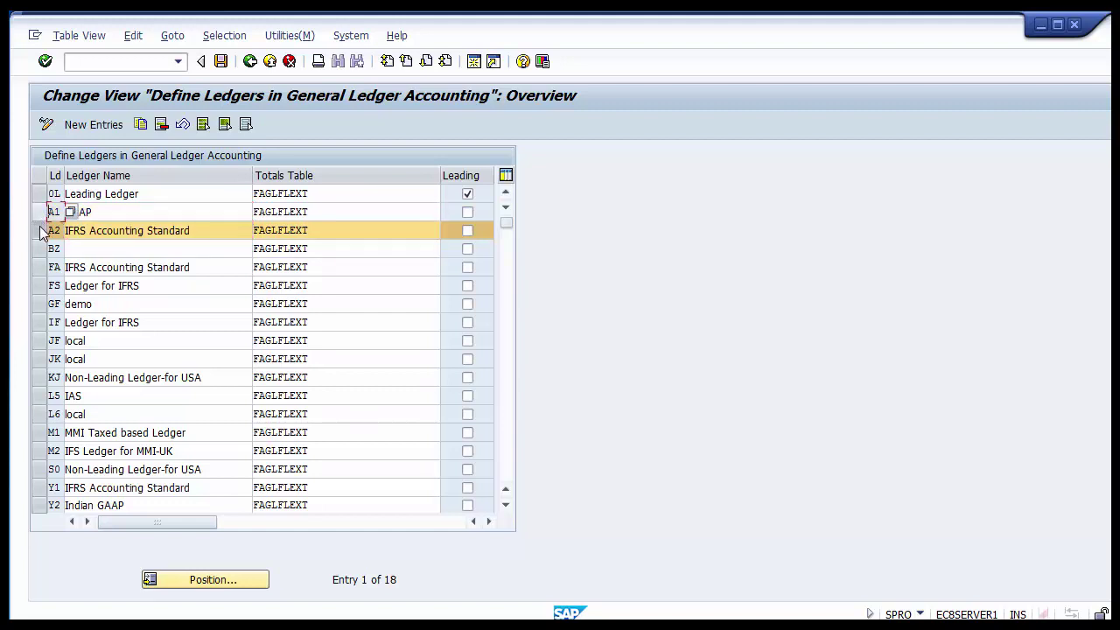
click(39, 231)
Check the ID and name of the leading ledger entry 0L and return to the implementation guide
click(54, 194)
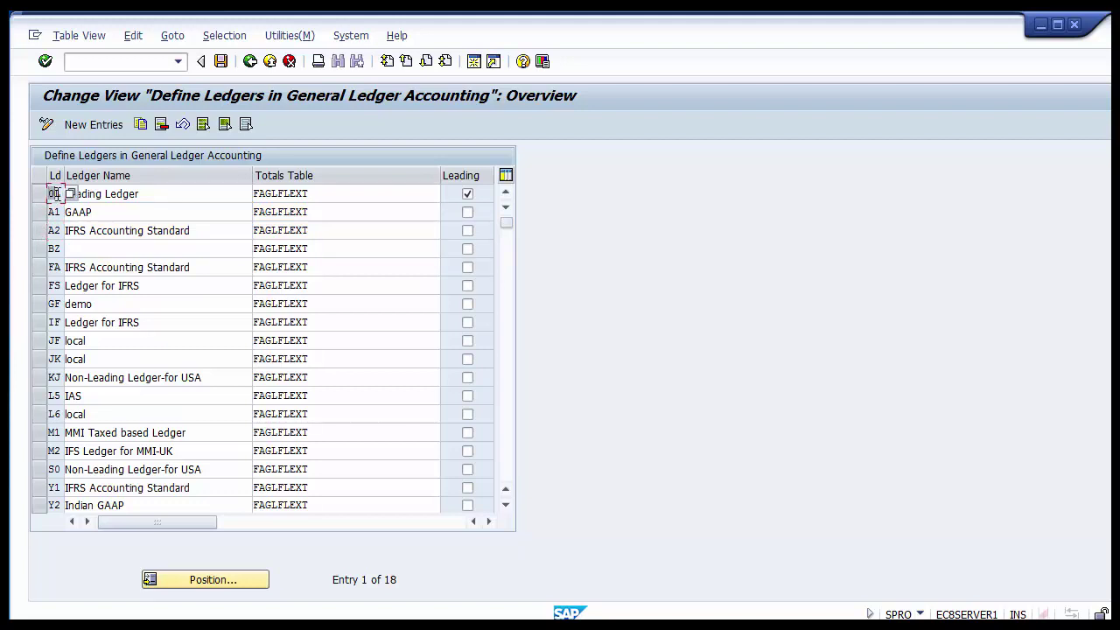
drag(167, 193, 61, 194)
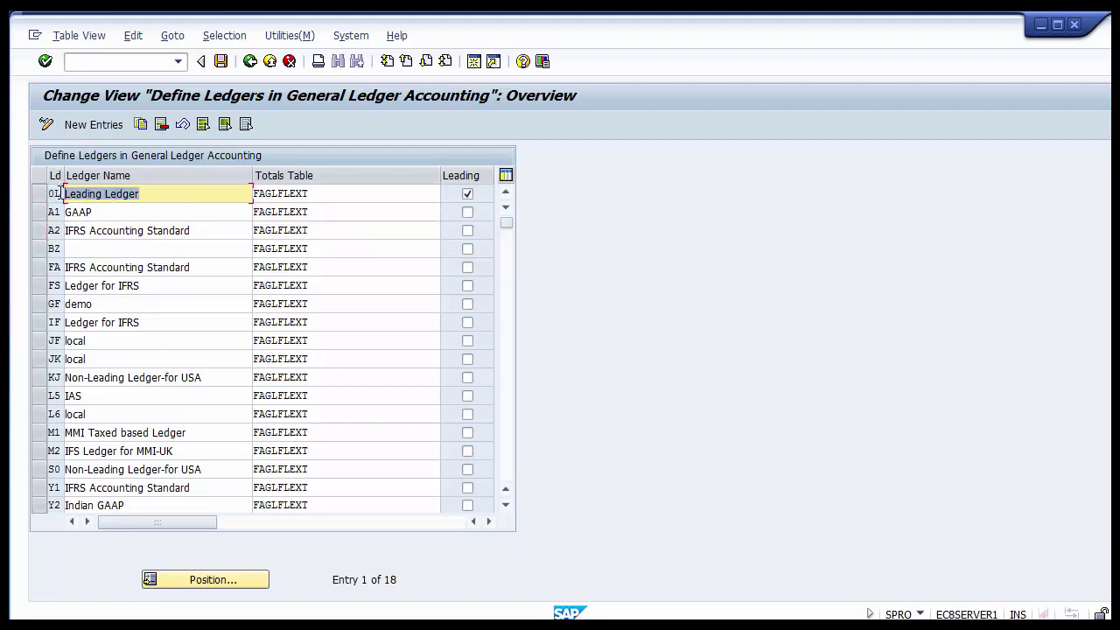
click(249, 63)
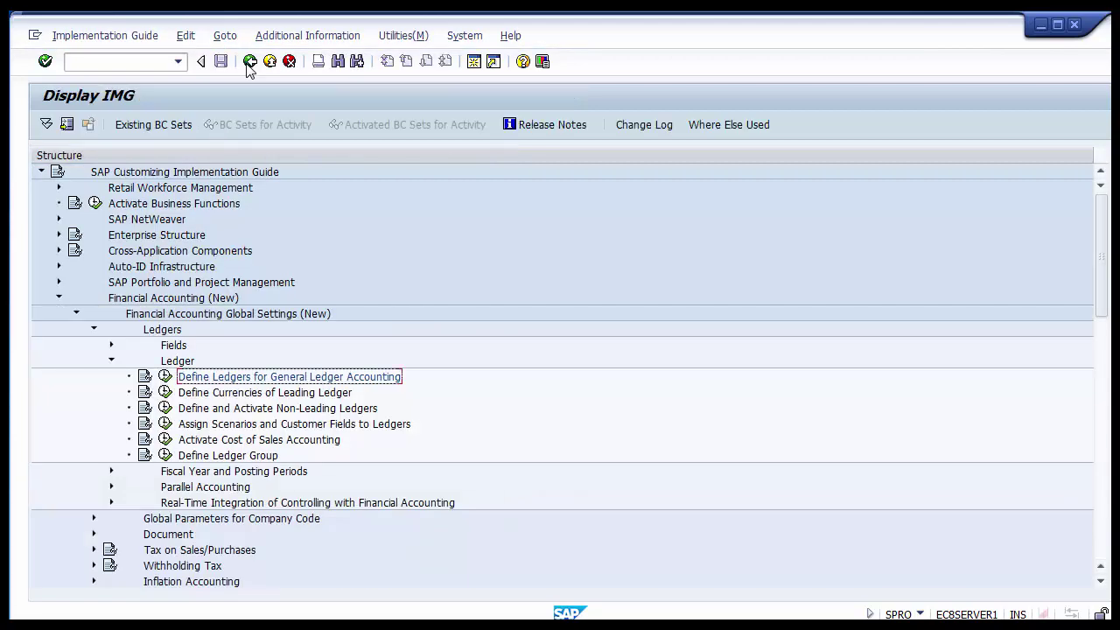
Switch to the New GL presentation in PowerPoint and advance from the Define Ledgers for General Ledger Accounting slide
key(alt+Tab)
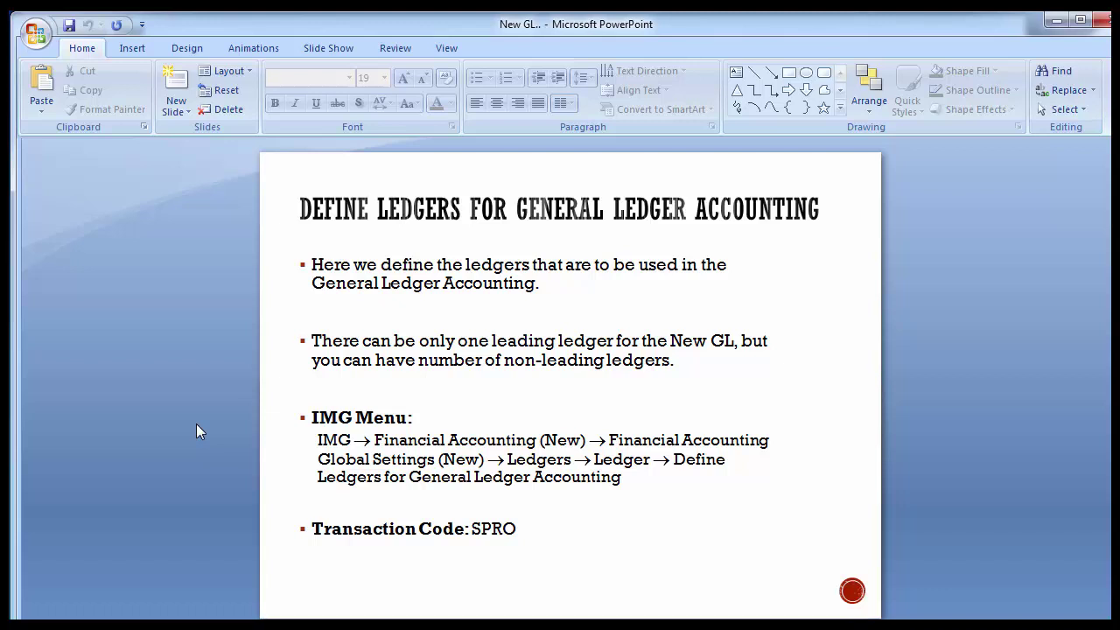
key(Page_Down)
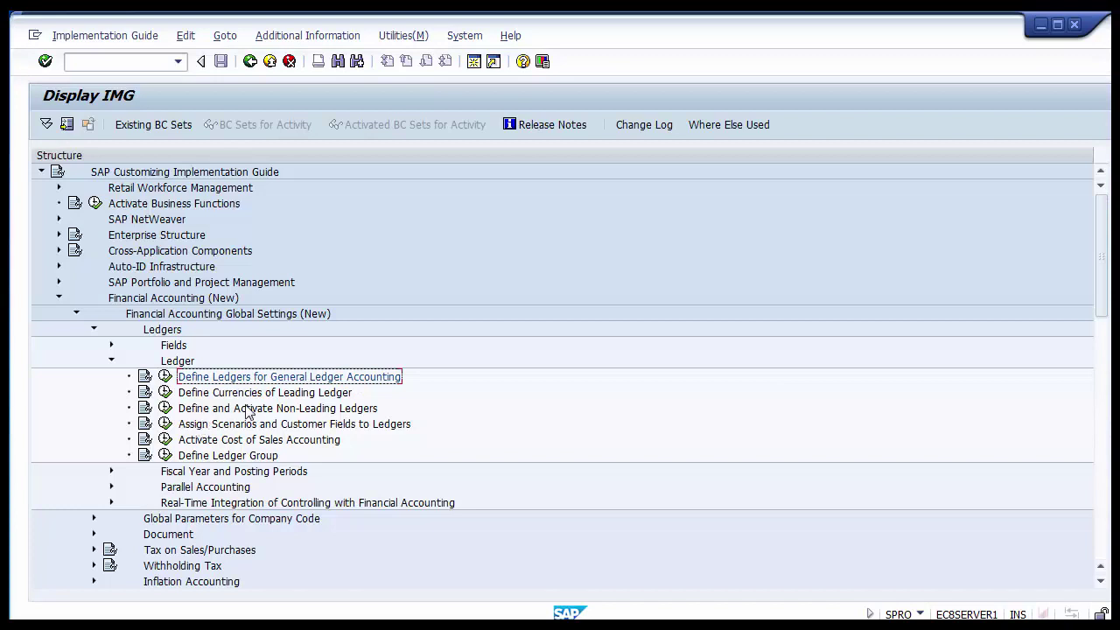
Open Define Currencies of Leading Ledger and create a new additional local currencies entry for company code 1200
click(221, 395)
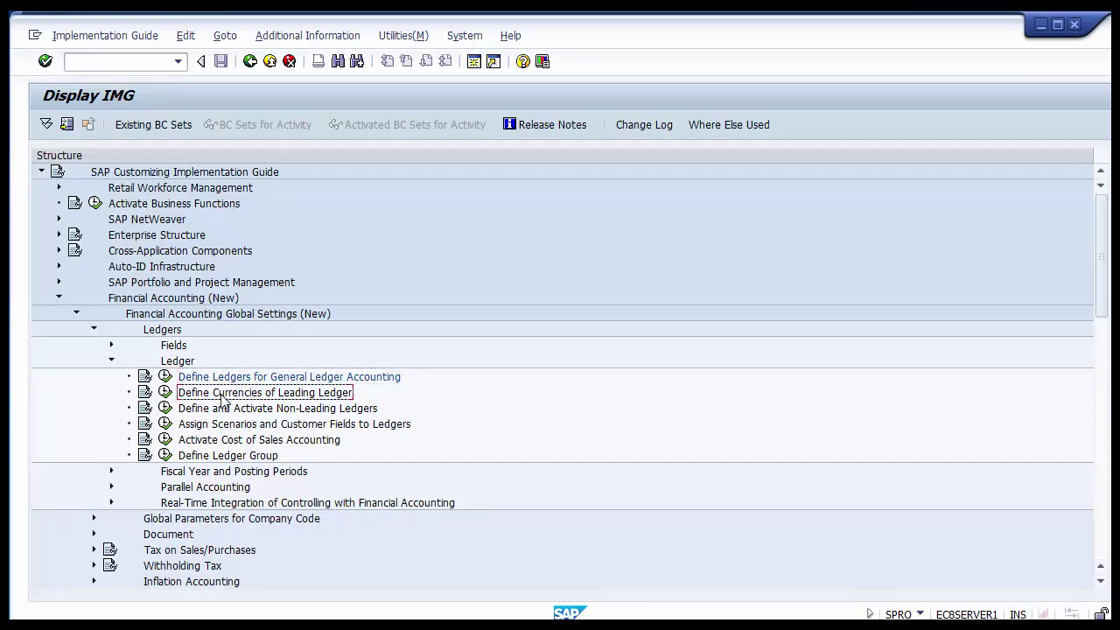
click(164, 395)
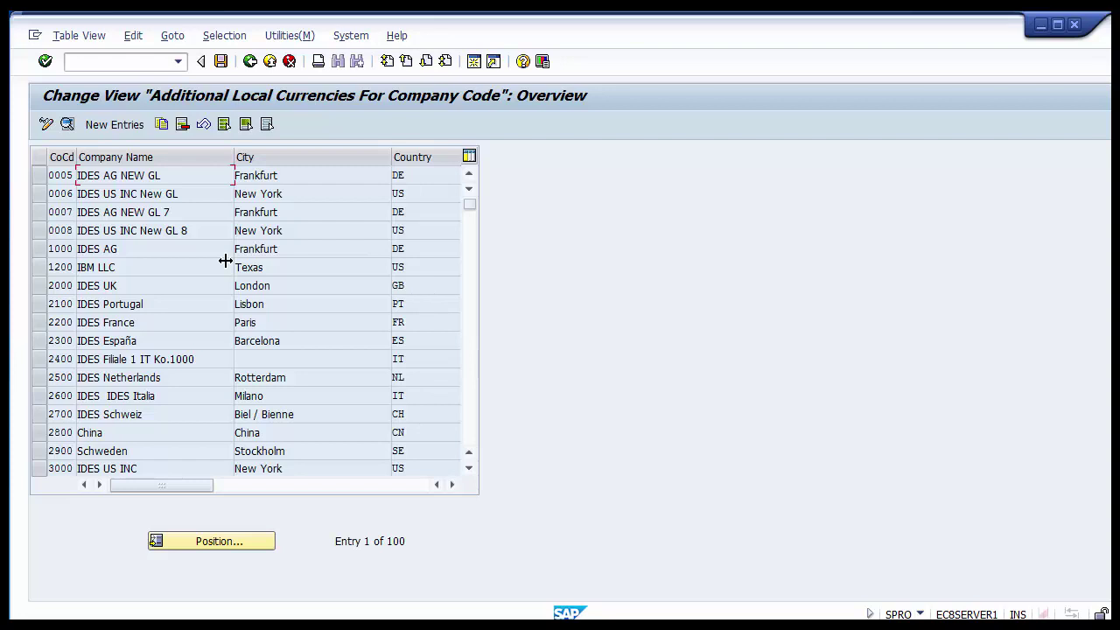
click(118, 127)
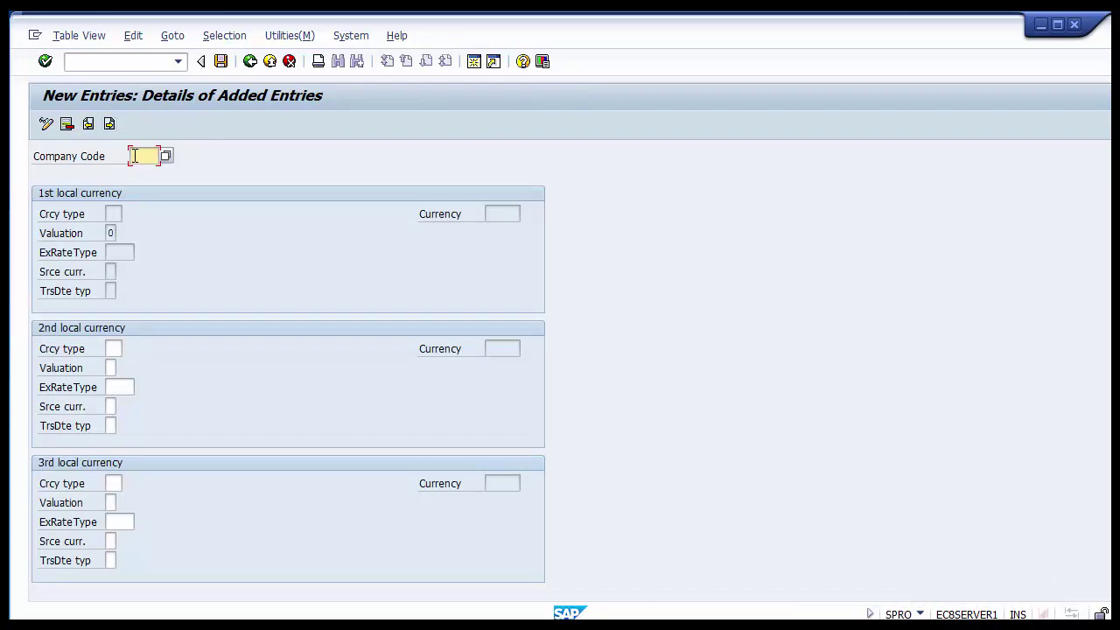
text(1200)
key(Return)
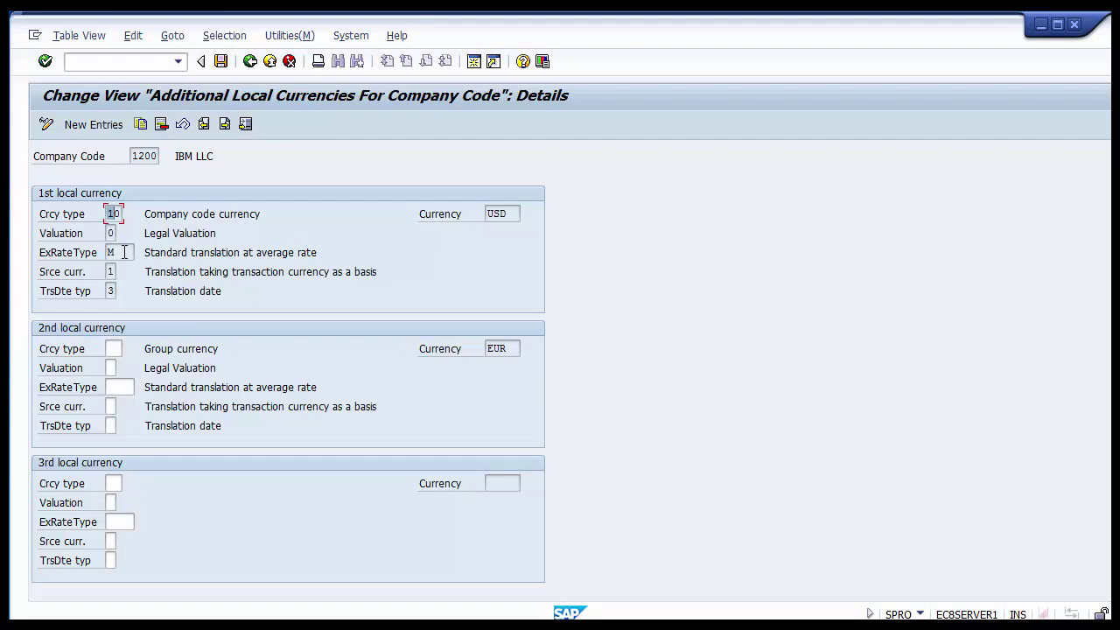
Examine the first local currency's exchange rate type, source currency and available translation date types
click(121, 252)
click(111, 272)
drag(145, 271, 390, 270)
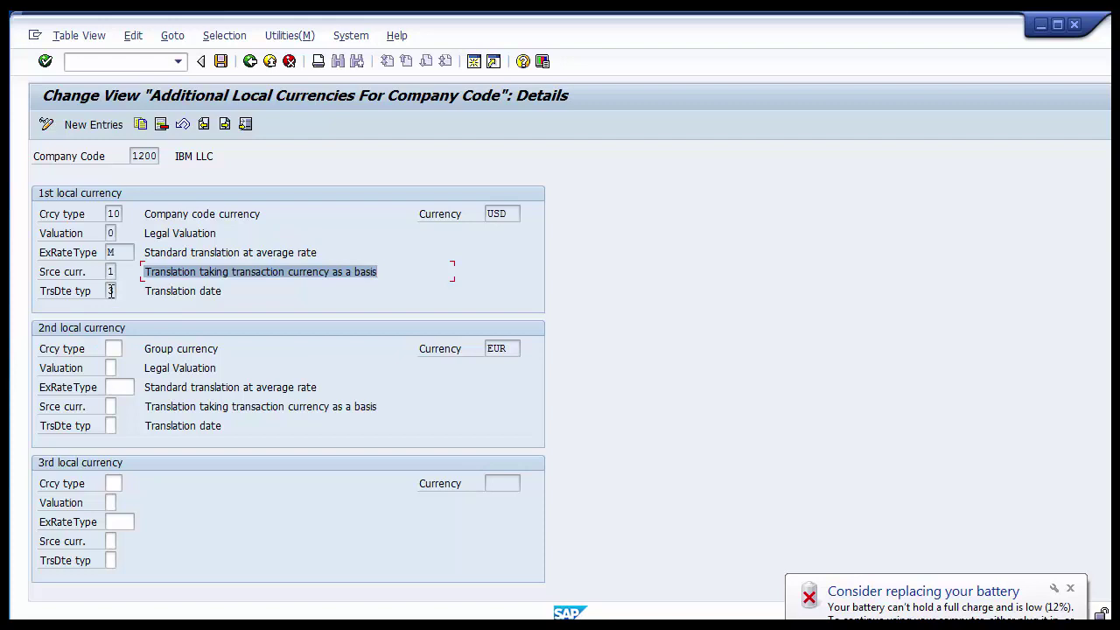
click(111, 291)
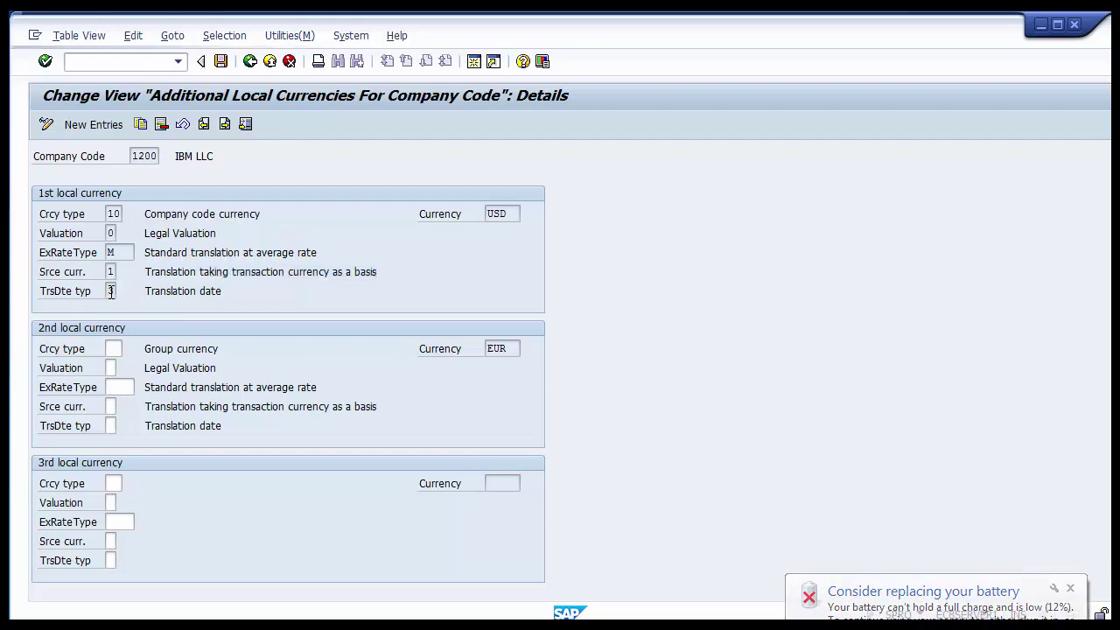
key(Return)
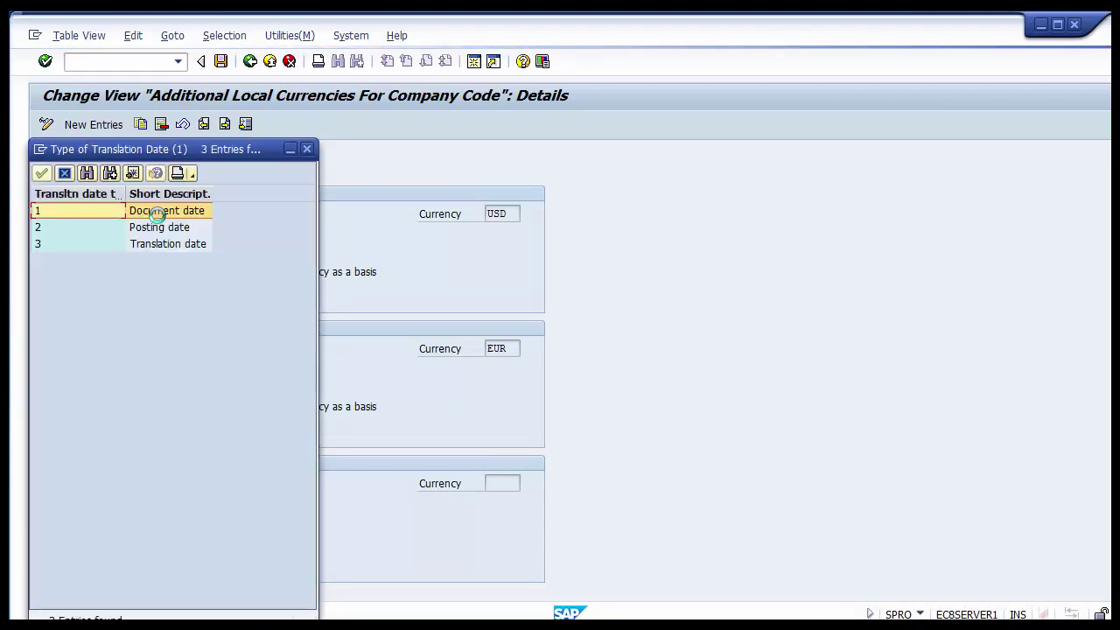
click(160, 249)
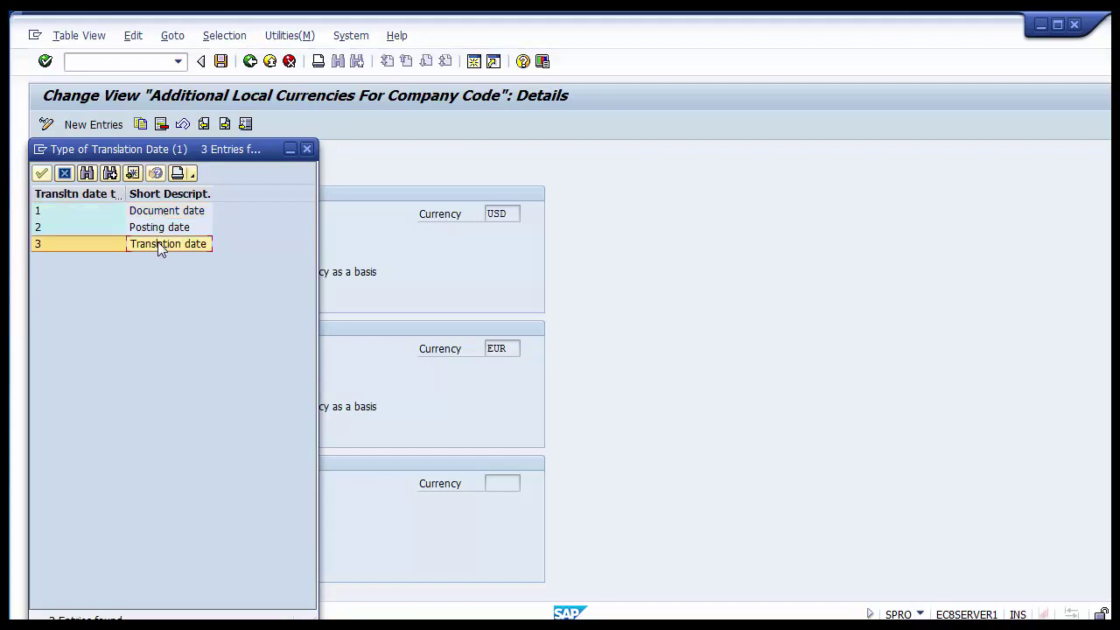
double_click(166, 245)
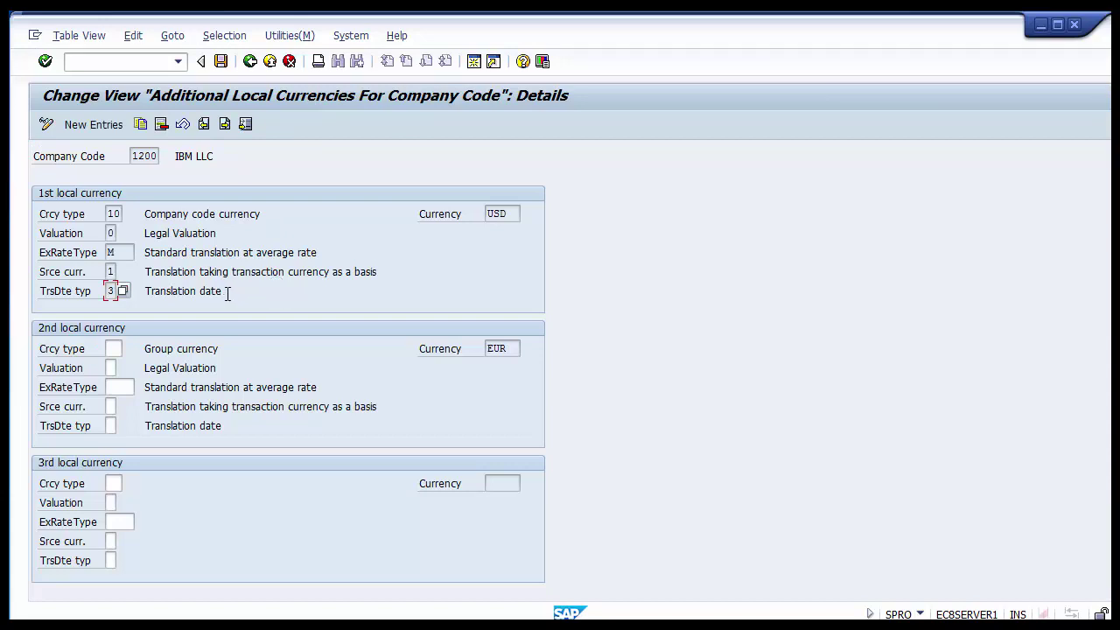
drag(228, 295, 111, 291)
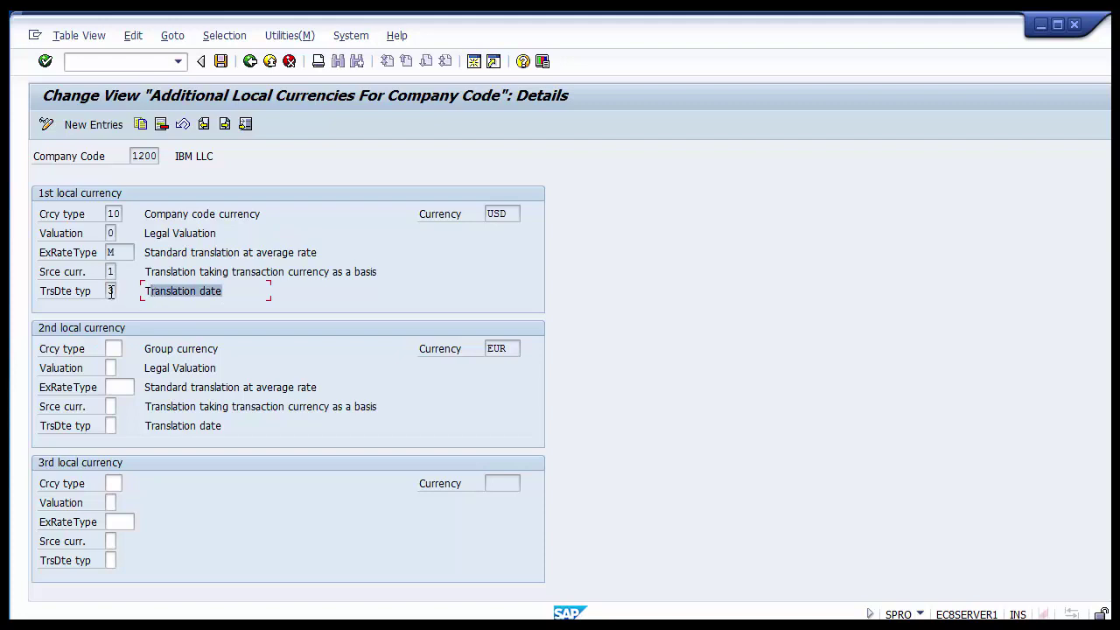
click(111, 292)
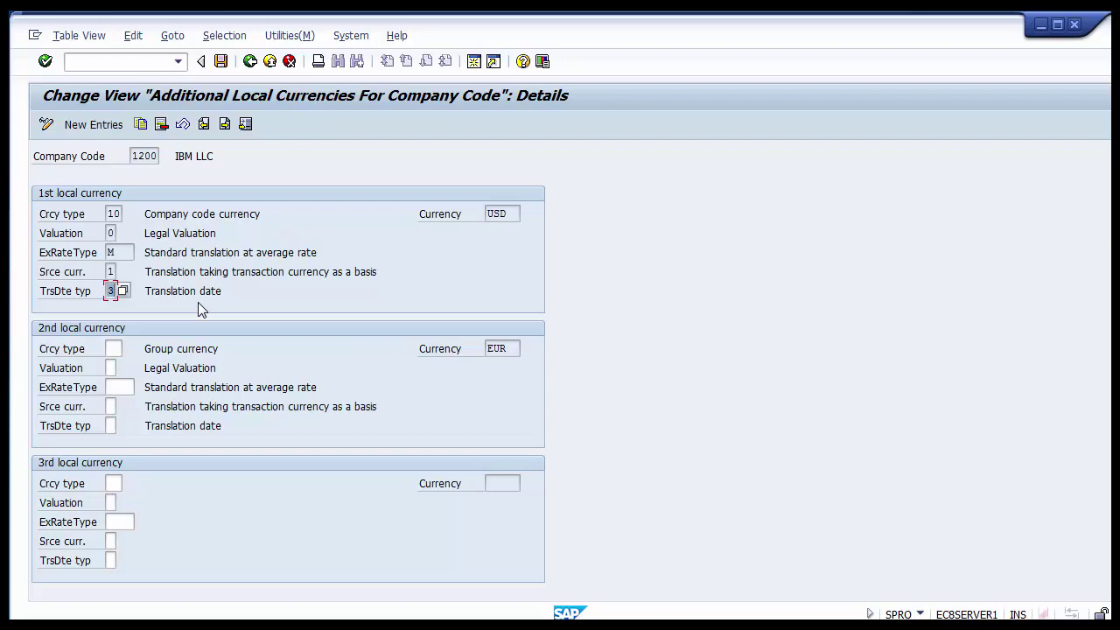
Save the company code entry and set its second local currency type to 30 (Group currency)
key(ctrl+s)
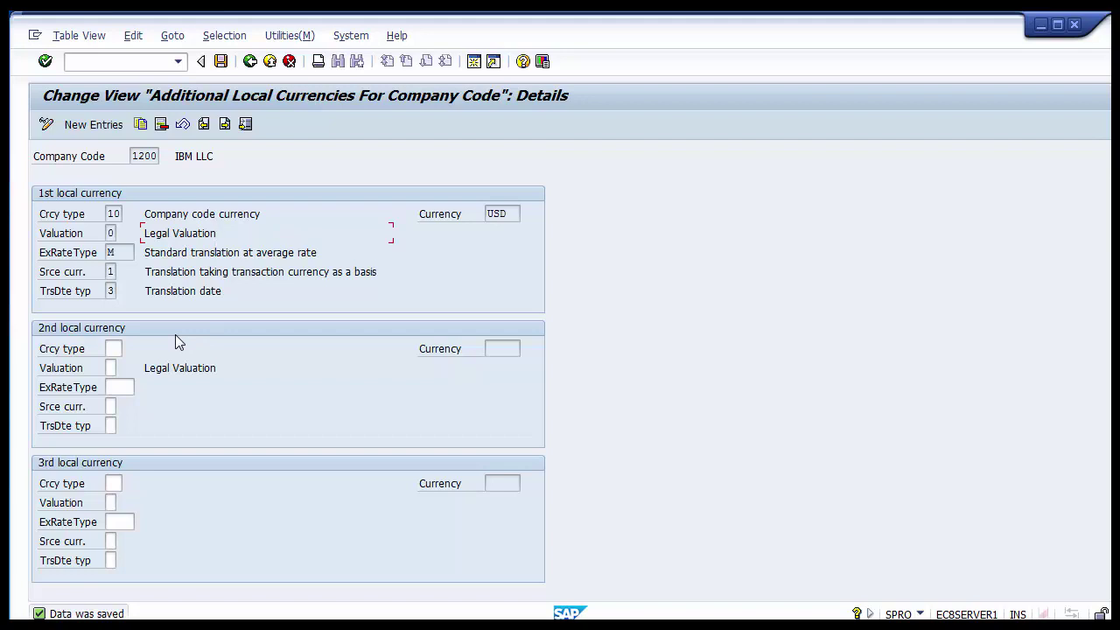
click(113, 348)
click(129, 349)
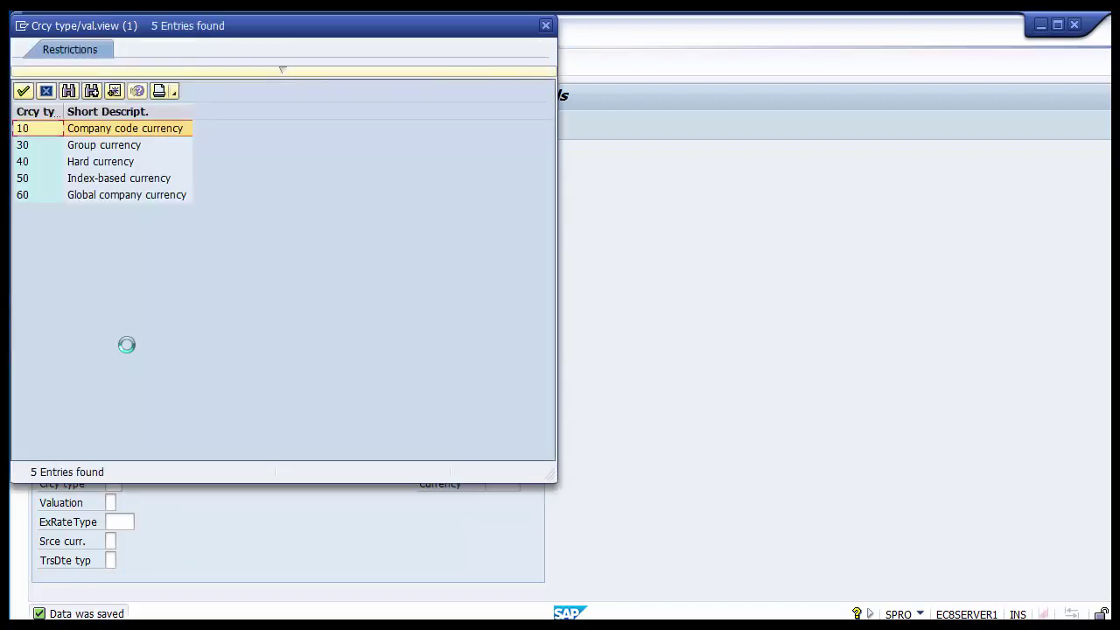
click(123, 133)
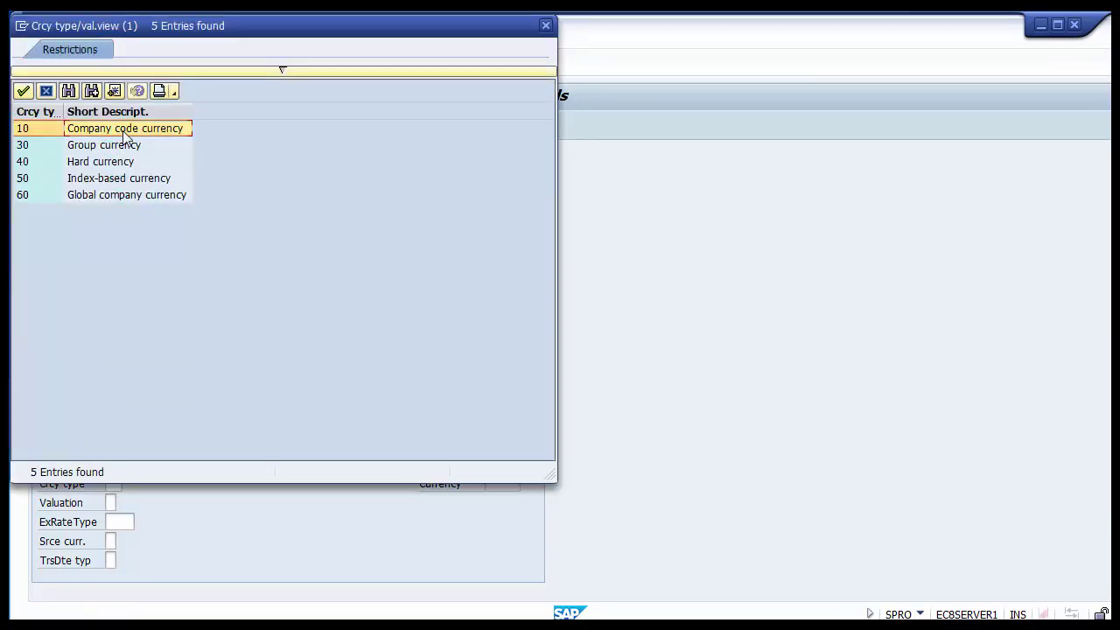
key(Down)
key(Down)
key(Down)
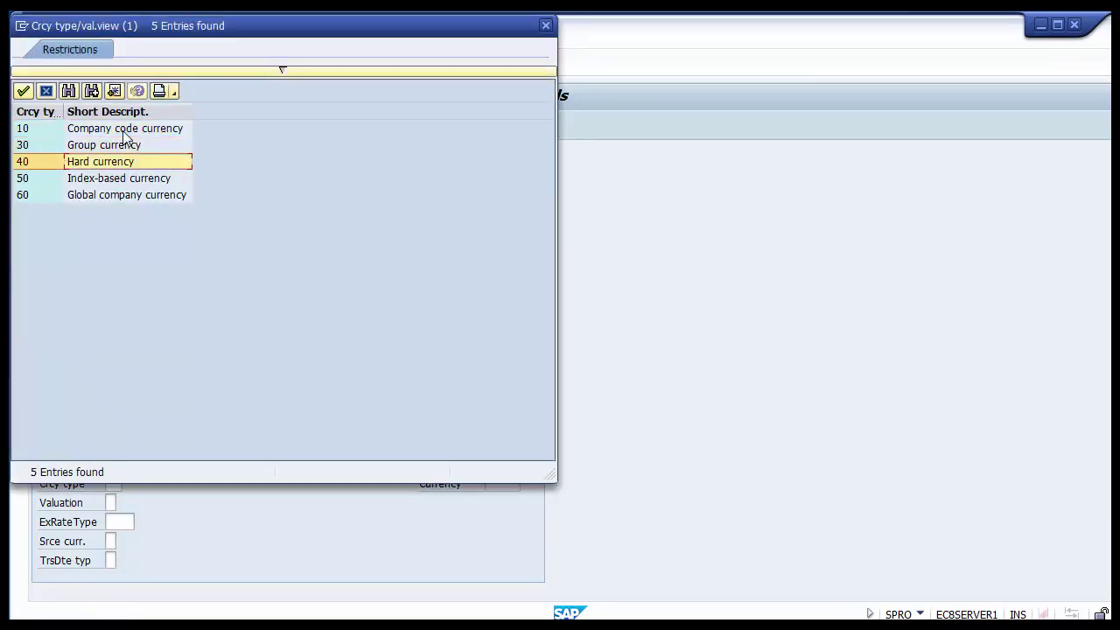
key(Up)
key(Up)
key(Up)
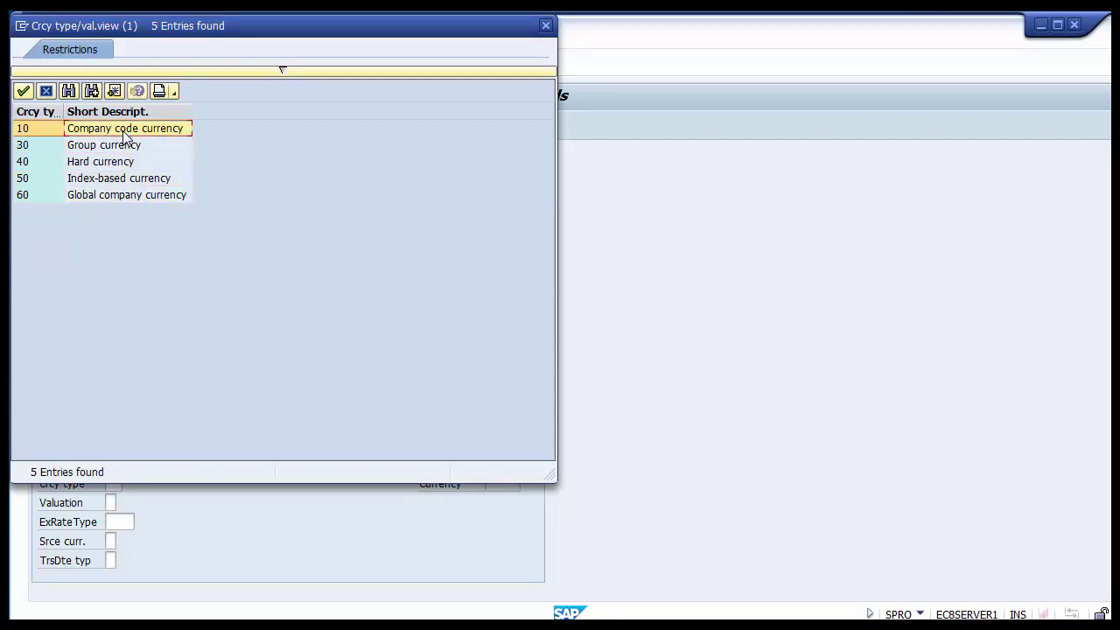
key(Down)
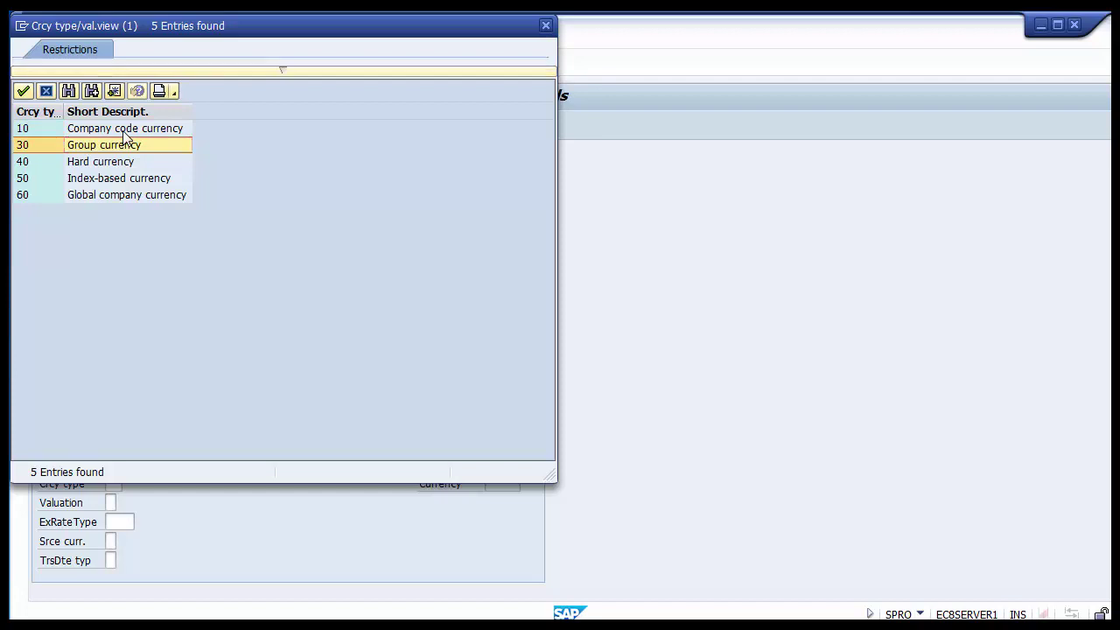
key(Escape)
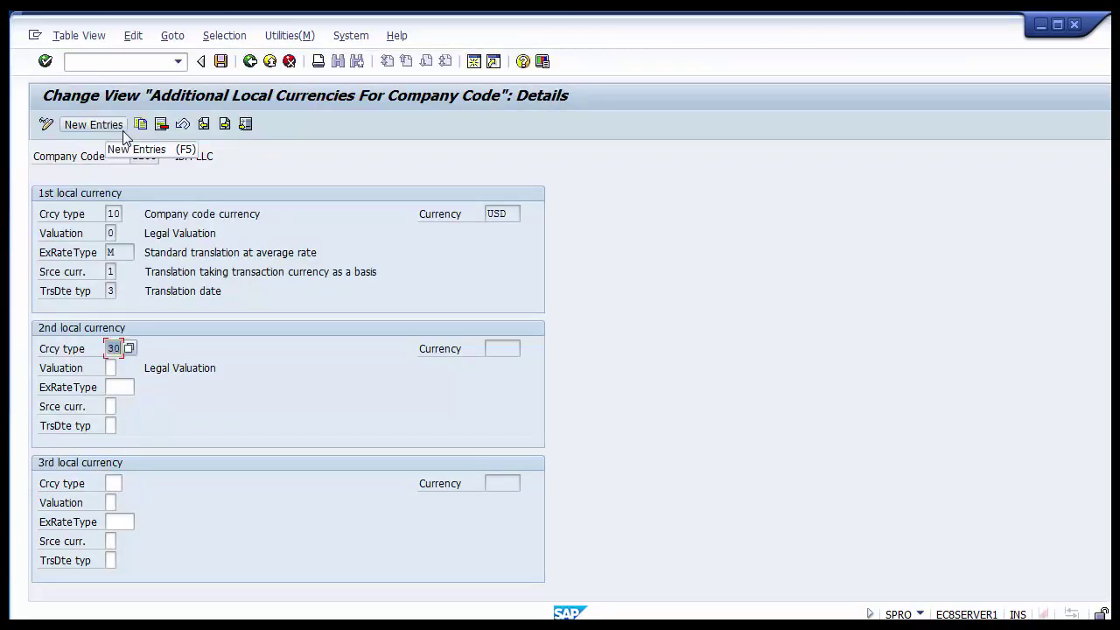
Set the second local currency's valuation to 0, exchange rate type to M and source currency to 1
key(Tab)
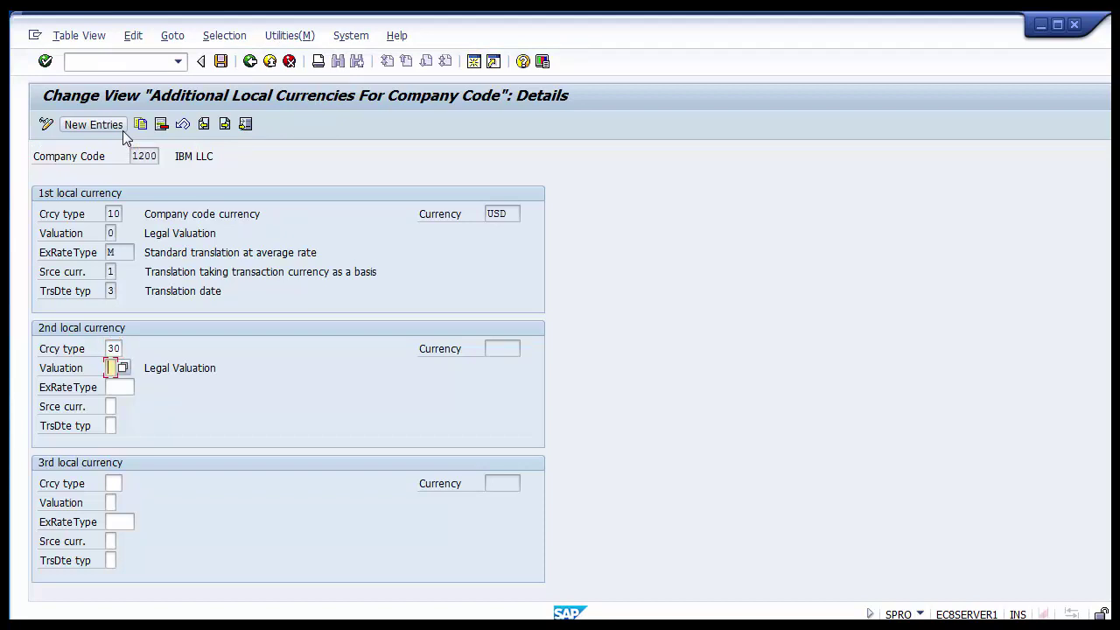
text(0)
key(Tab)
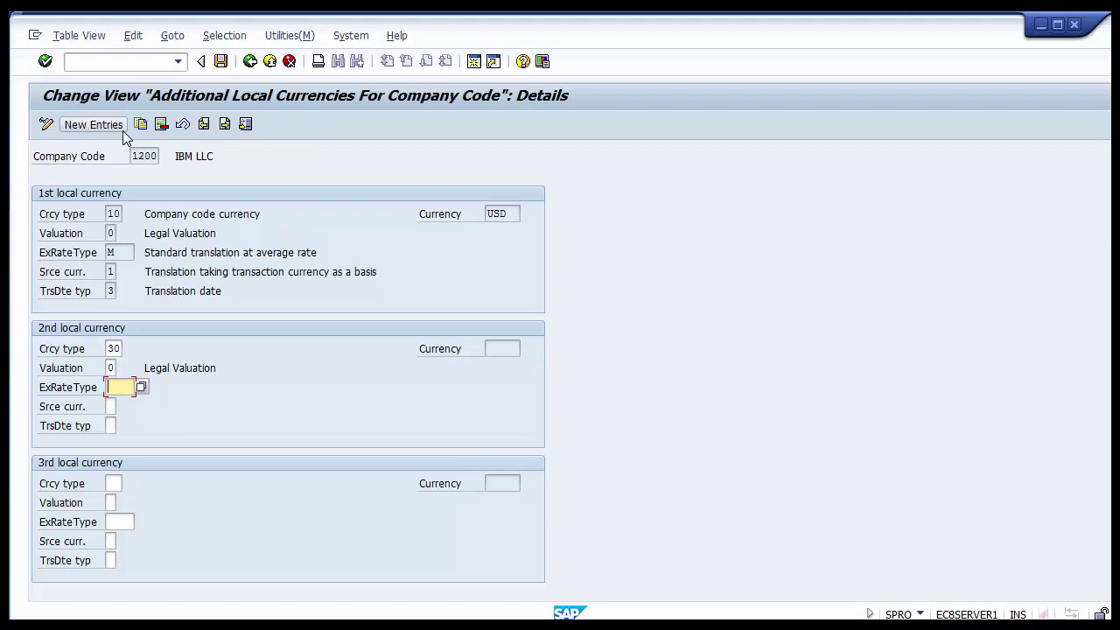
text(M)
key(Tab)
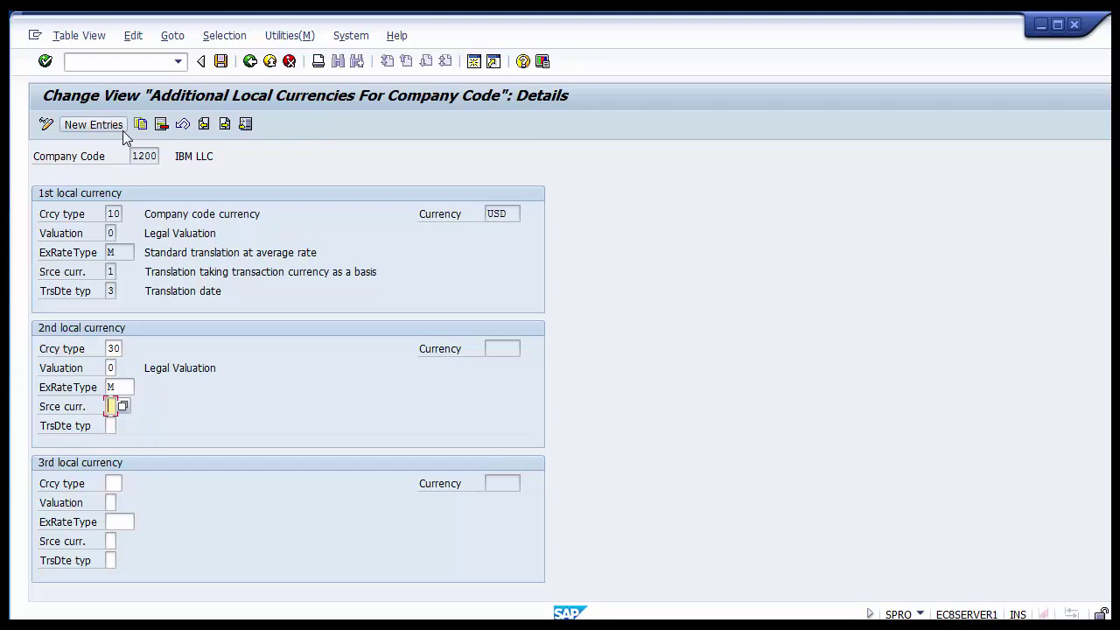
text(1)
key(Tab)
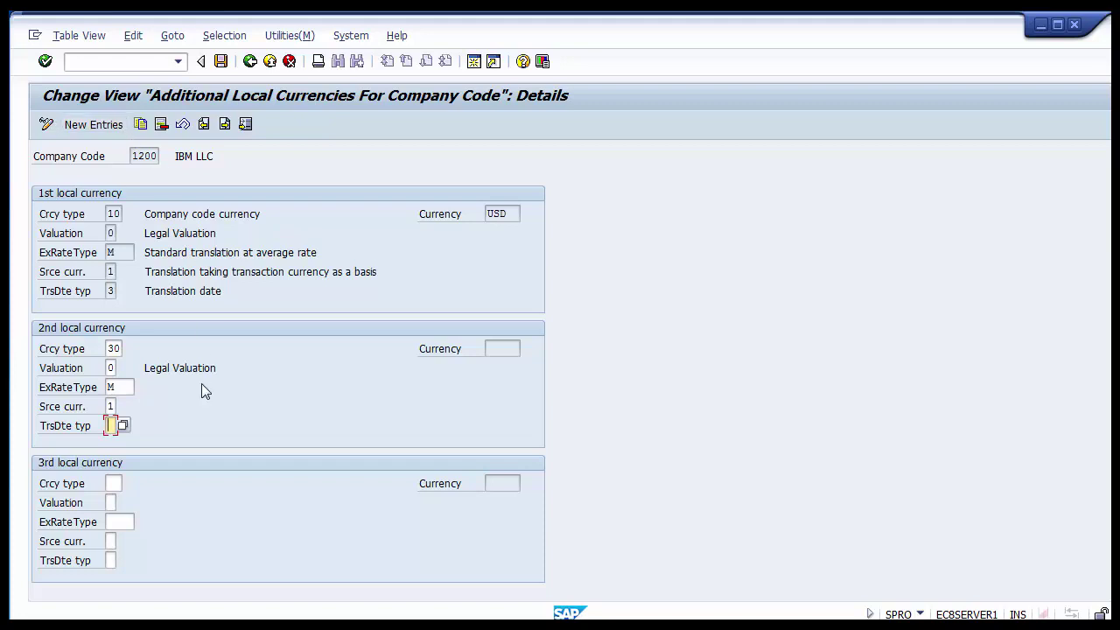
Set the second local currency's translation date type to 3 (Translation date) and acknowledge the currency change messages
click(122, 425)
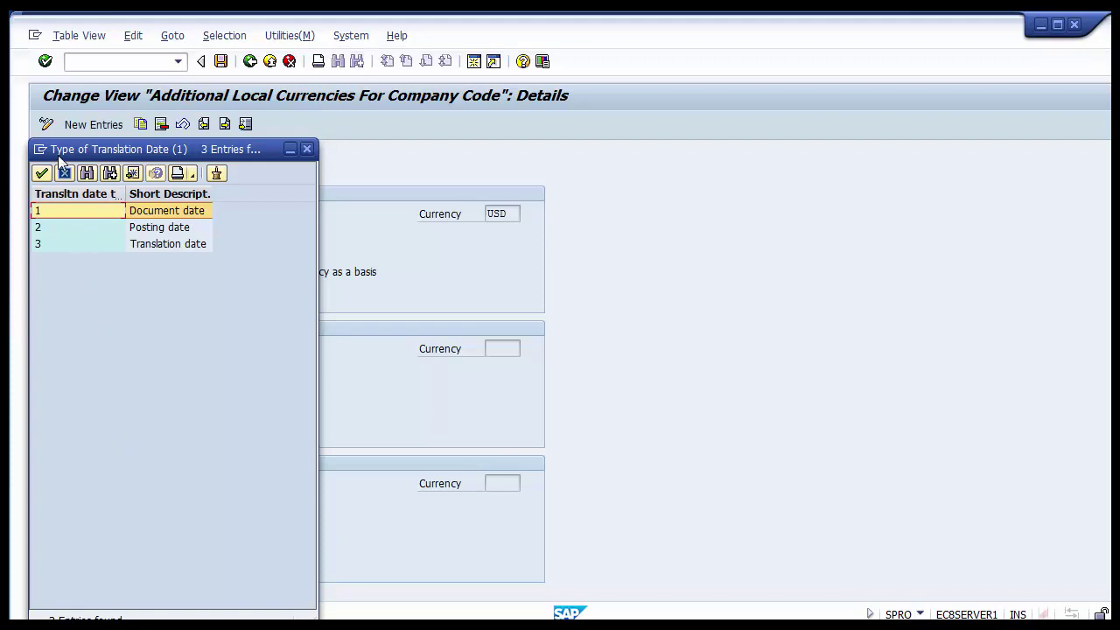
click(48, 243)
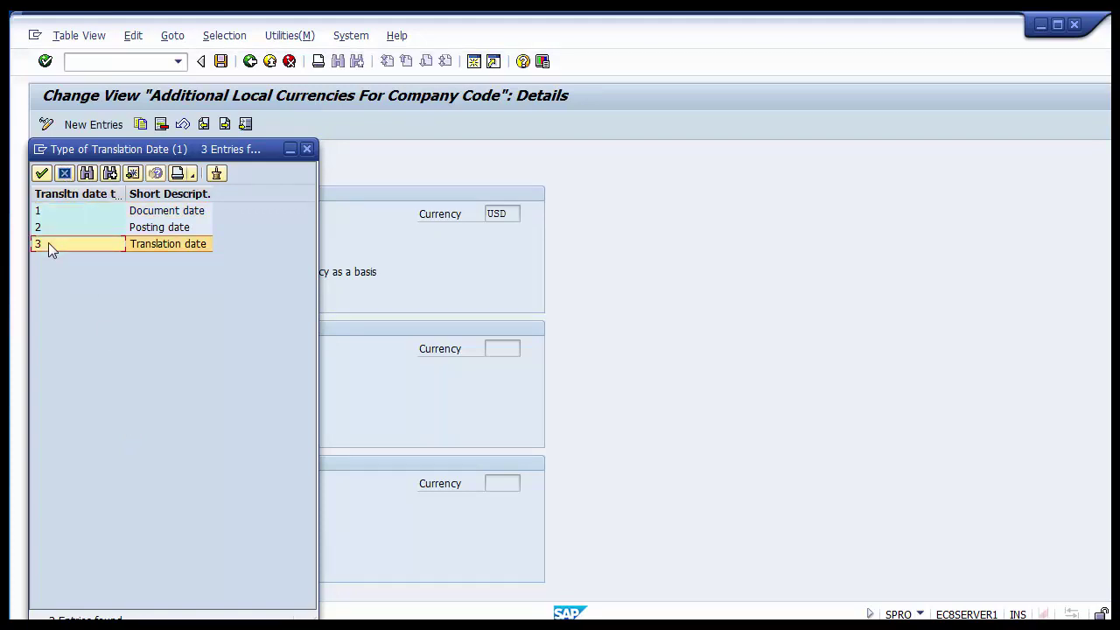
double_click(48, 243)
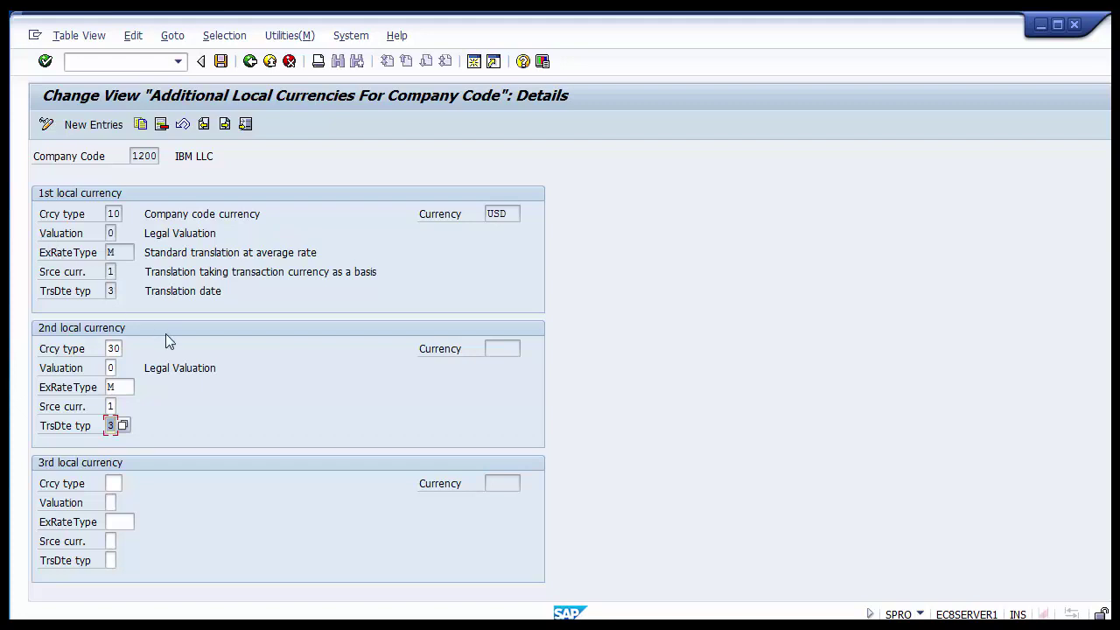
key(Return)
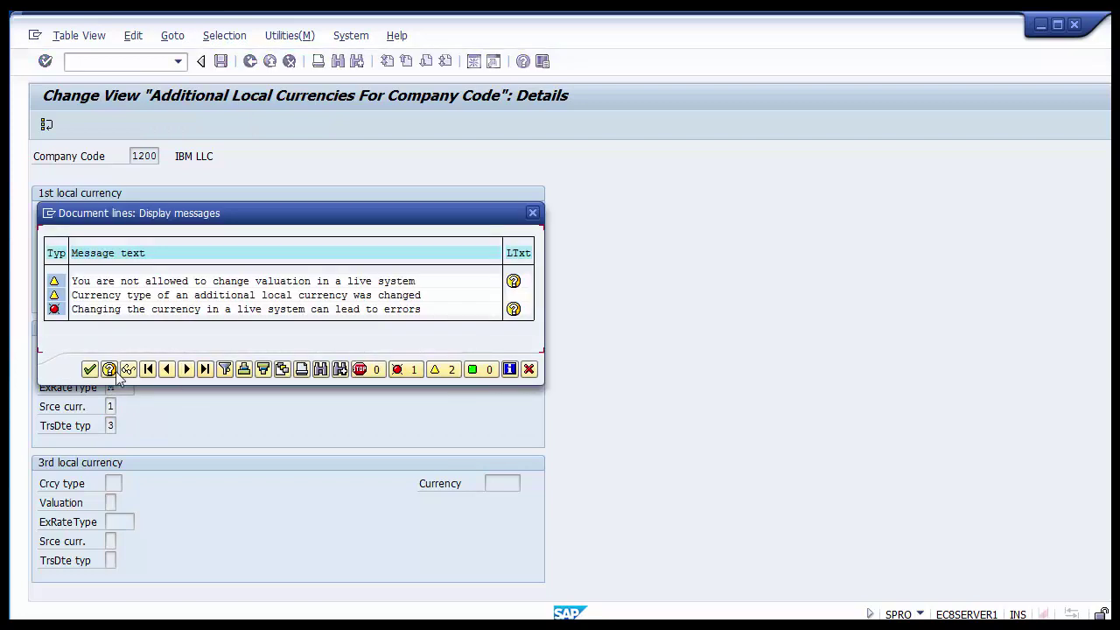
click(90, 369)
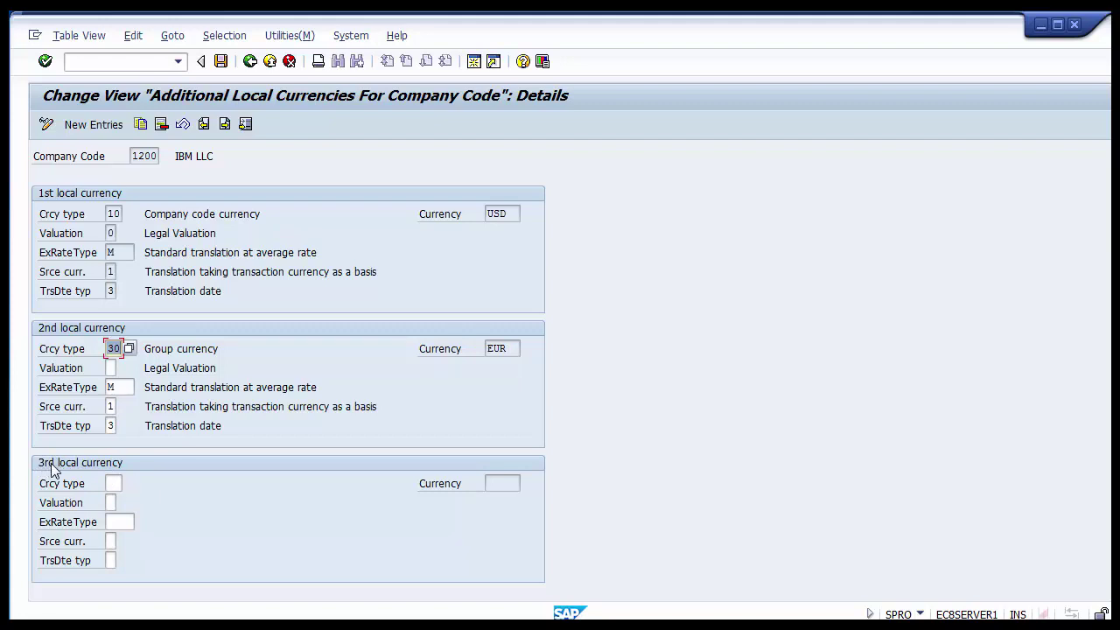
Set the third local currency type to 40 (Hard currency)
click(110, 478)
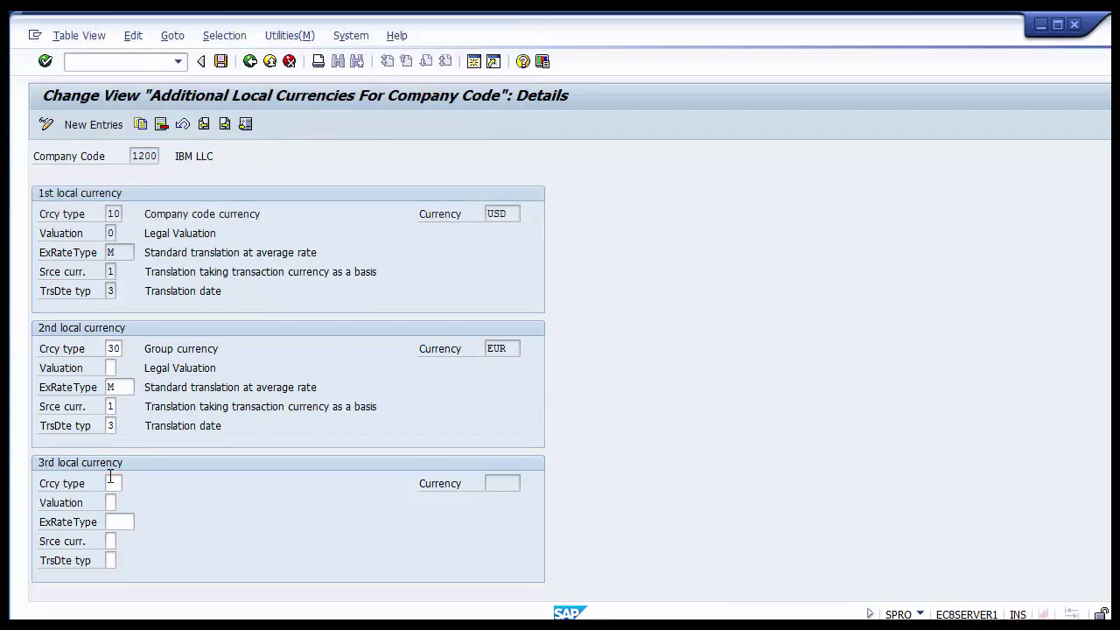
key(F4)
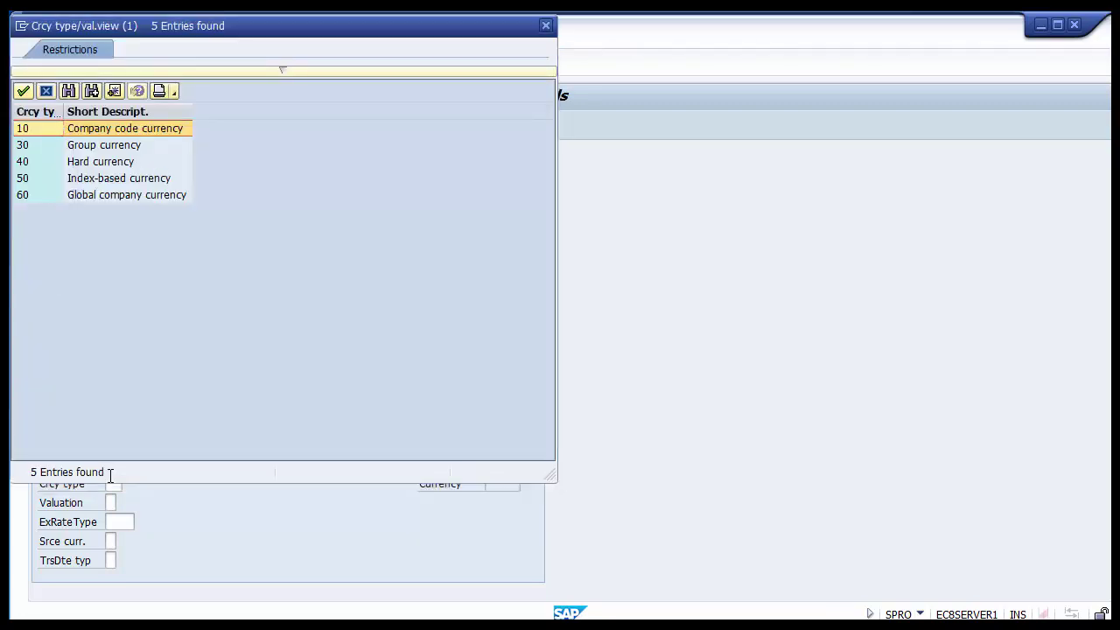
key(Down)
key(Down)
key(Down)
key(Up)
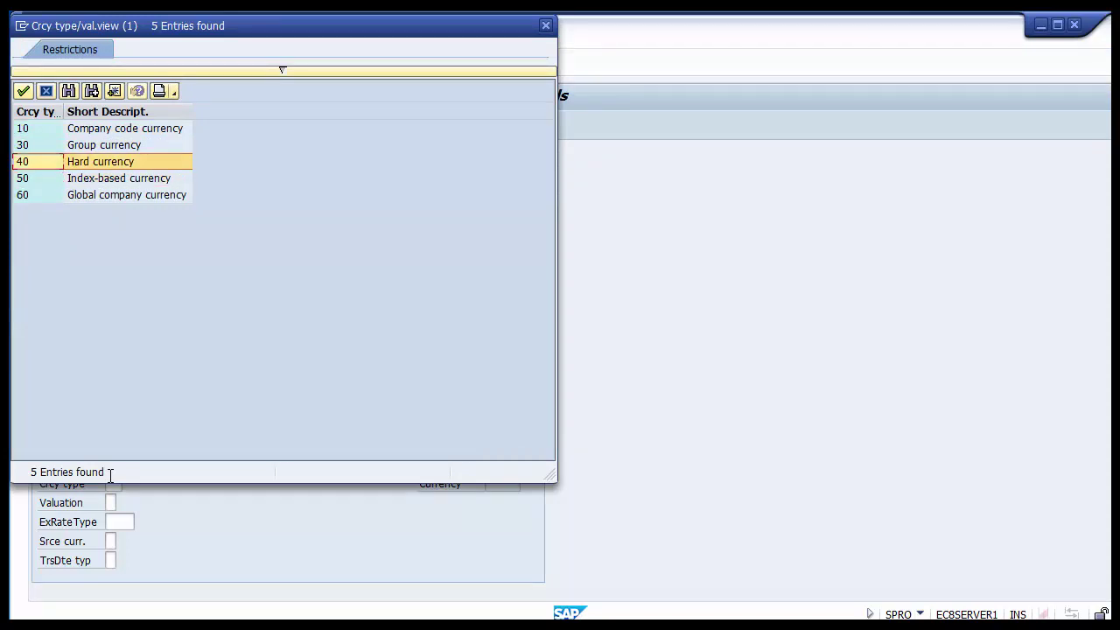
key(Escape)
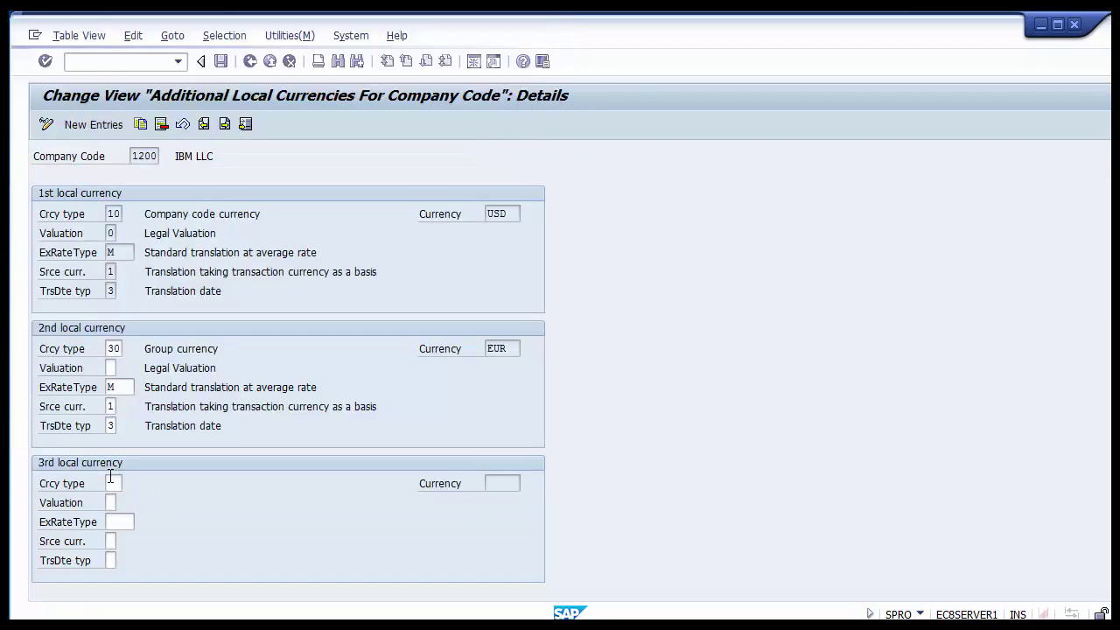
Set the third local currency's exchange rate type to M, source currency to 1 and translation date type to 3, acknowledging the currency change messages
click(116, 520)
text(M)
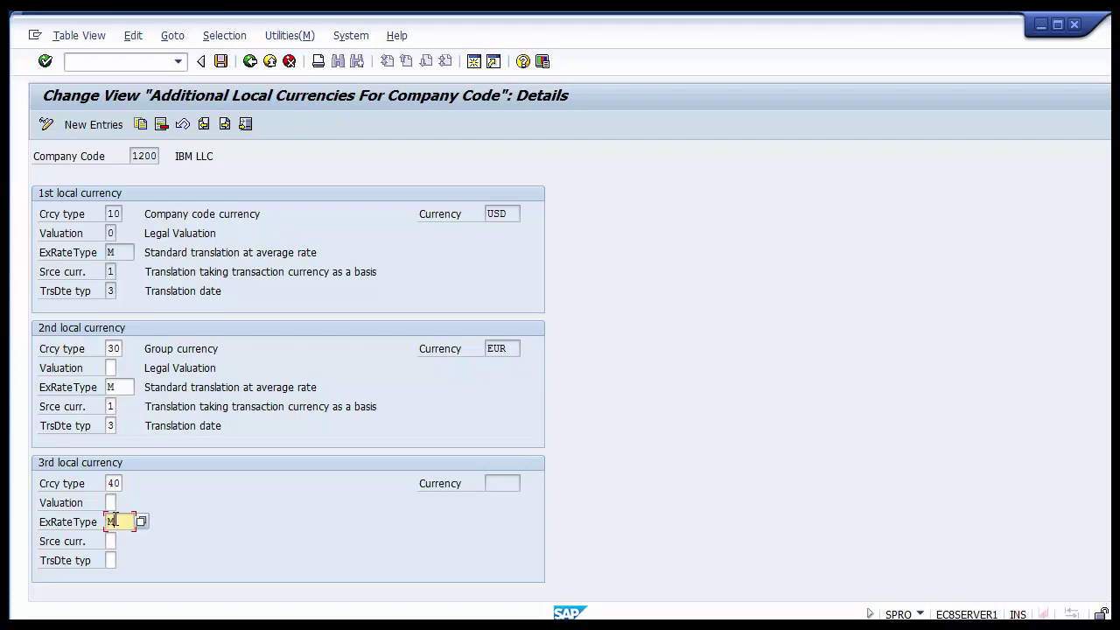
key(Tab)
text(1)
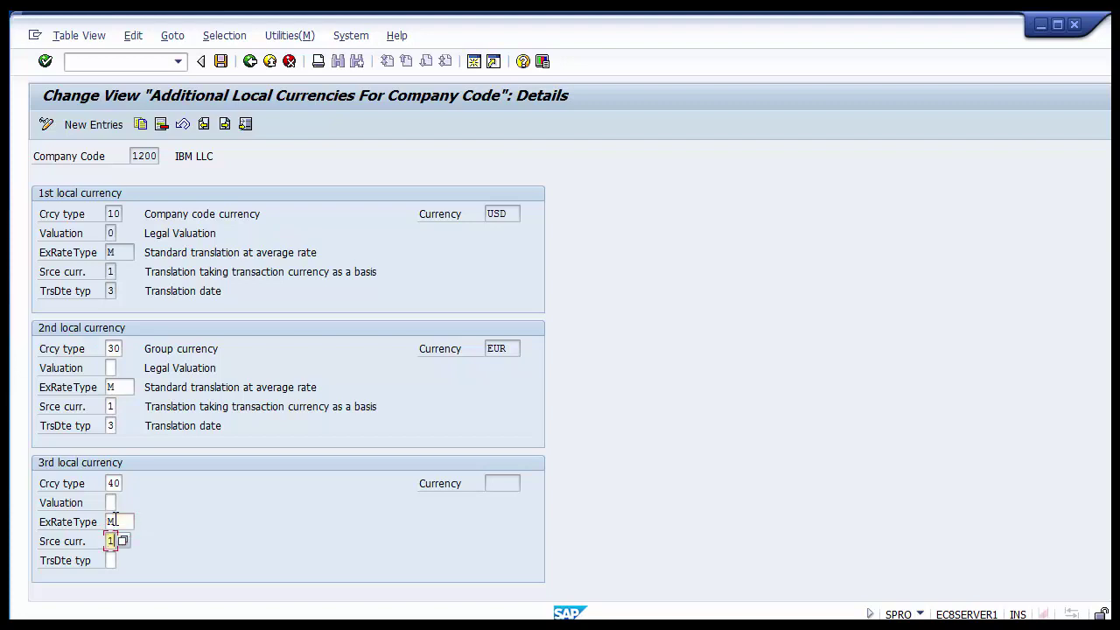
key(Tab)
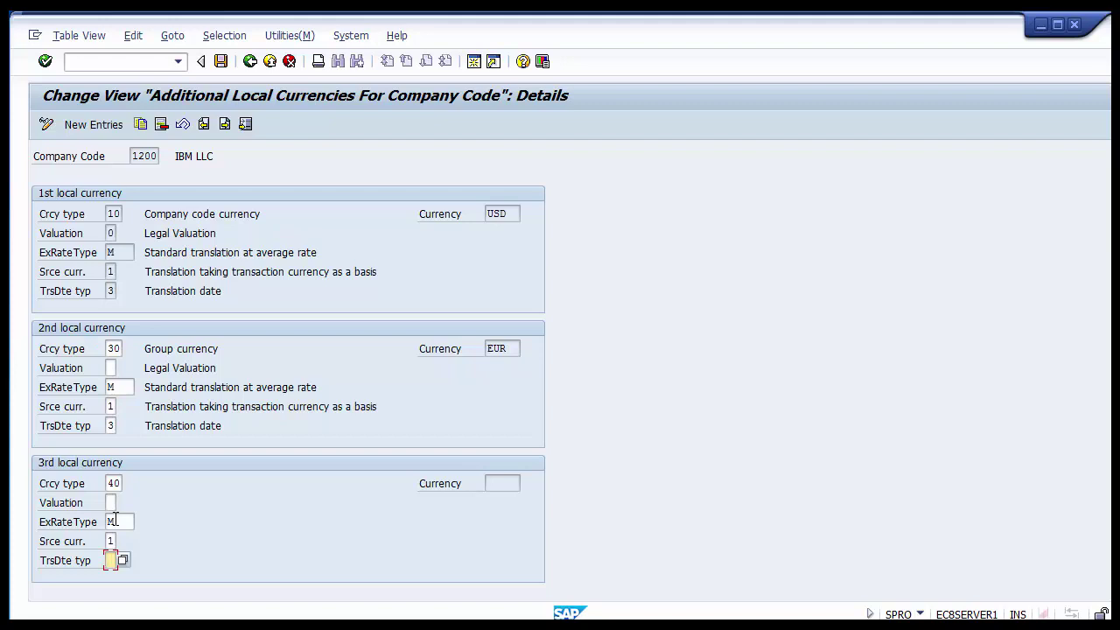
text(3)
key(Return)
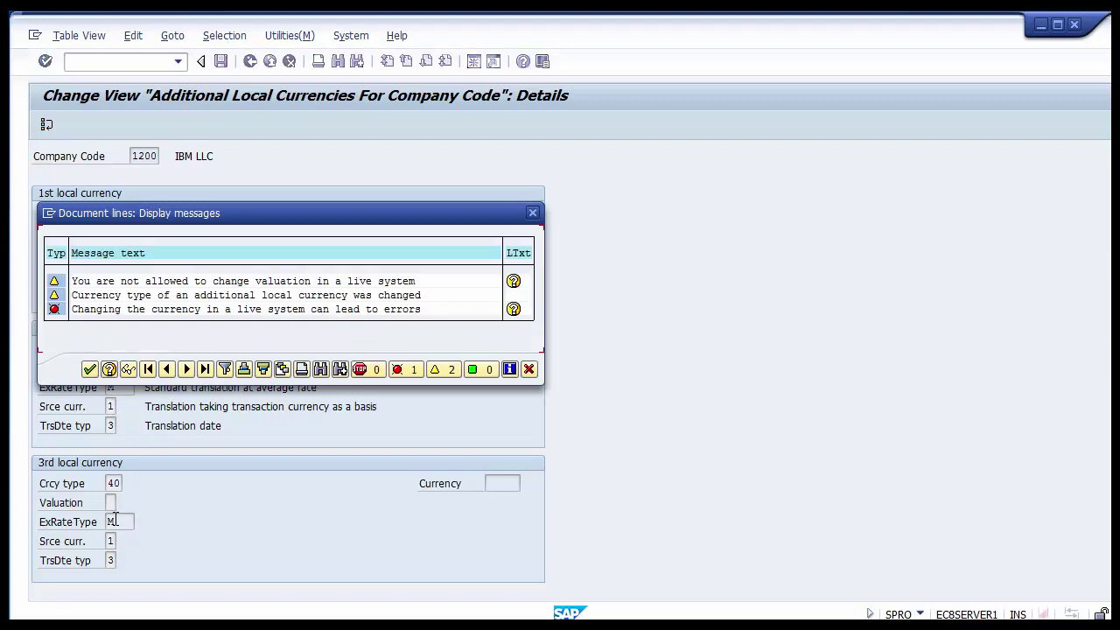
click(89, 368)
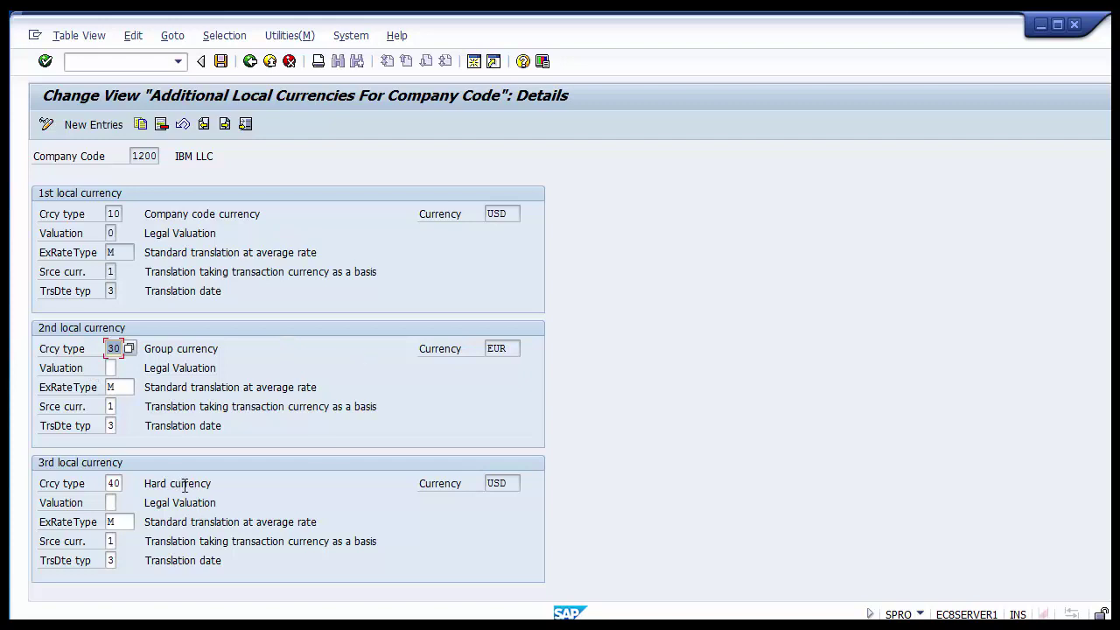
Review the currency types and currencies assigned to company code 1200's first, second and third local currencies
drag(504, 477, 460, 494)
click(297, 340)
drag(146, 213, 263, 213)
click(489, 215)
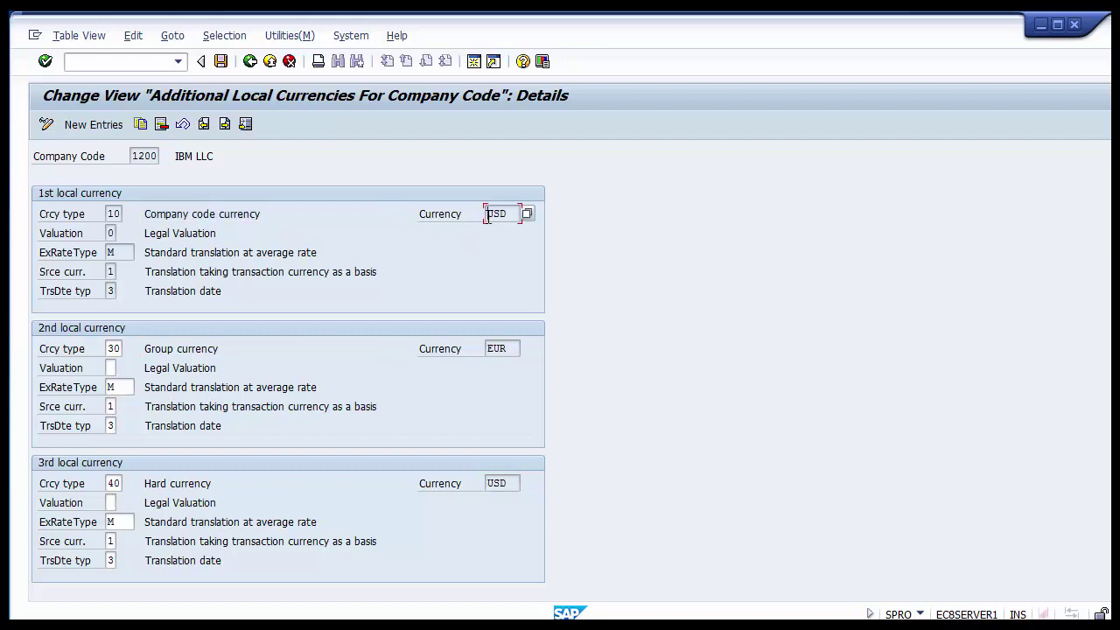
drag(147, 347, 275, 338)
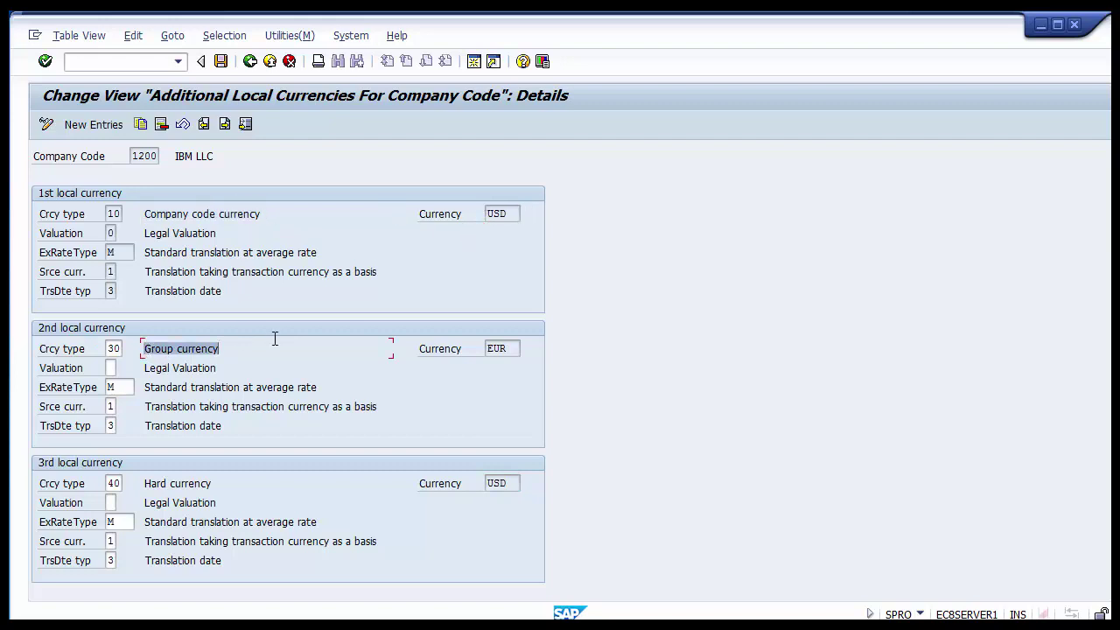
click(508, 349)
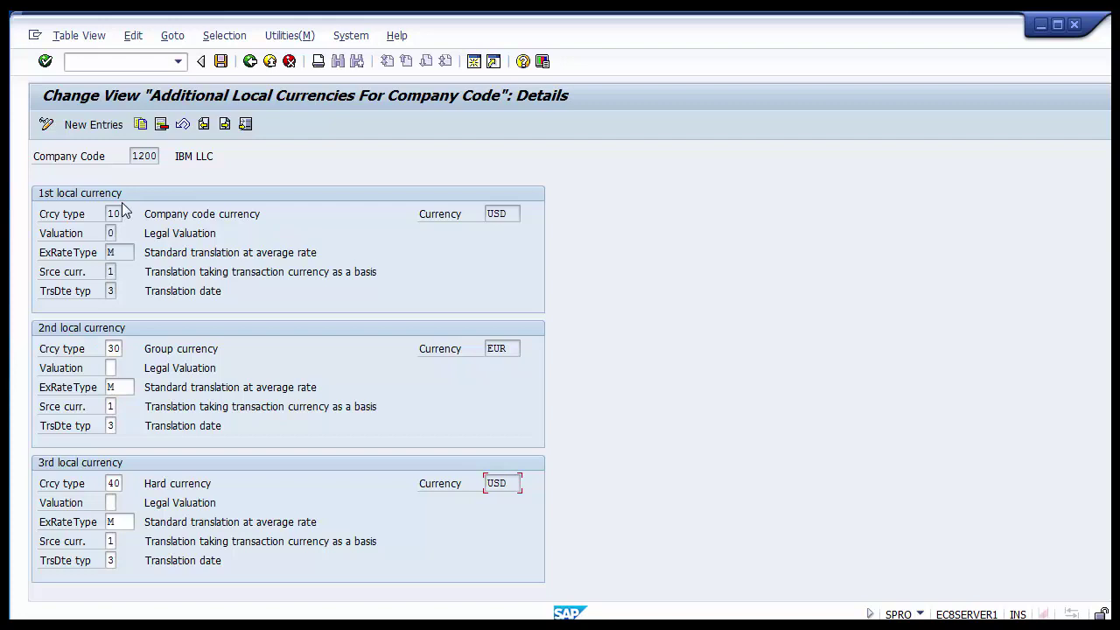
click(512, 348)
drag(512, 349, 484, 348)
click(506, 353)
Save the additional local currencies for company code 1200 and return to the implementation guide structure
click(221, 63)
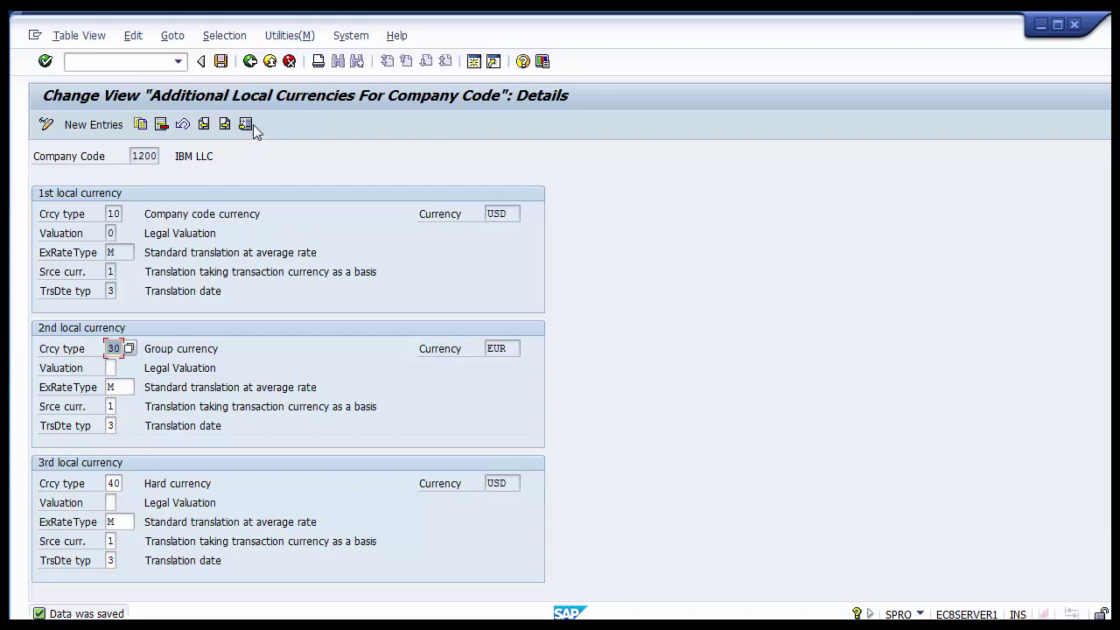
click(253, 71)
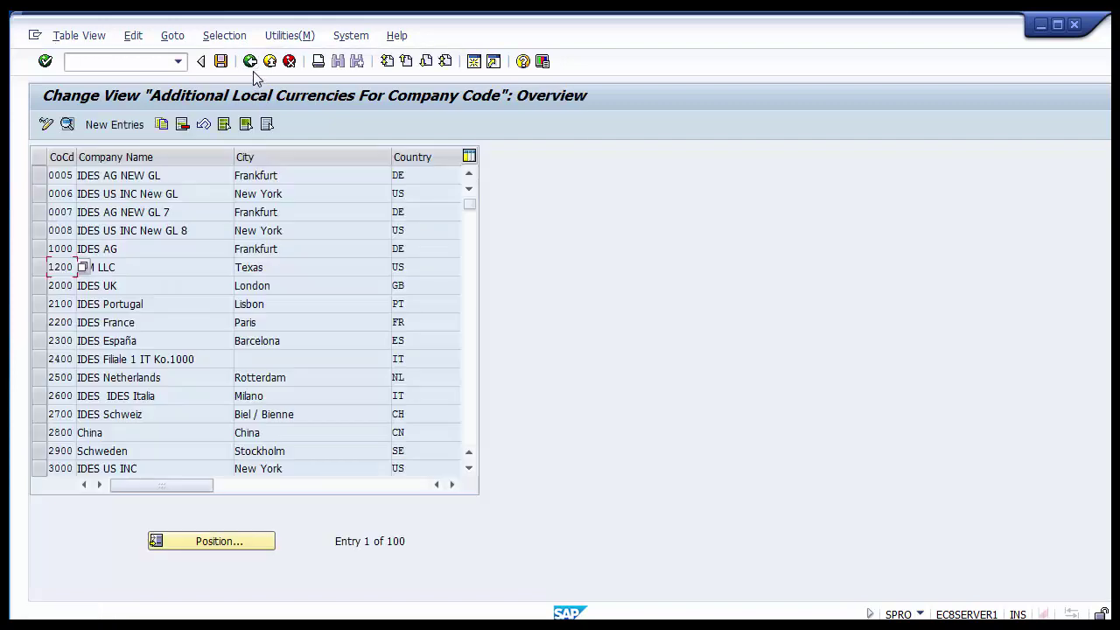
click(253, 71)
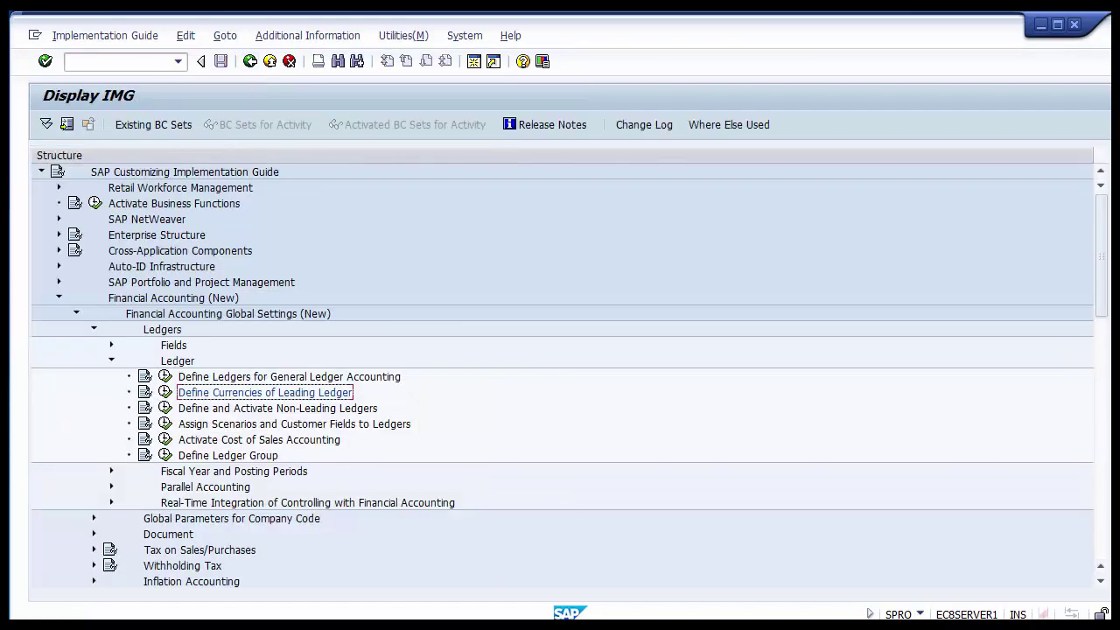
Switch to the PowerPoint presentation and read the Define & Activate Non-Leading Ledgers slide, including its IMG menu path
key(alt+Tab)
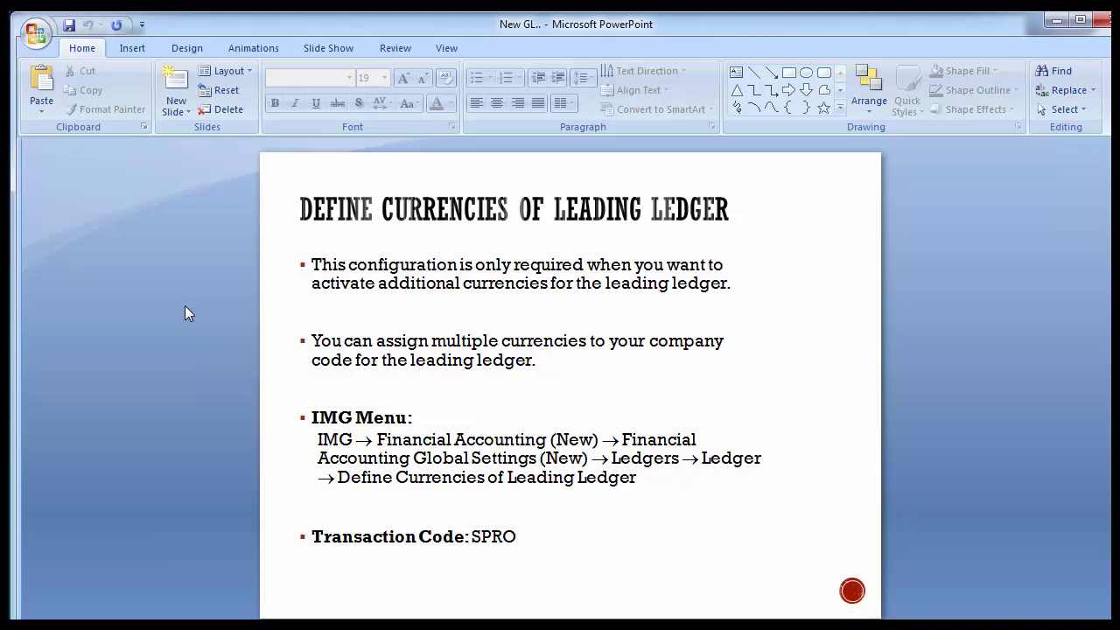
key(Page_Down)
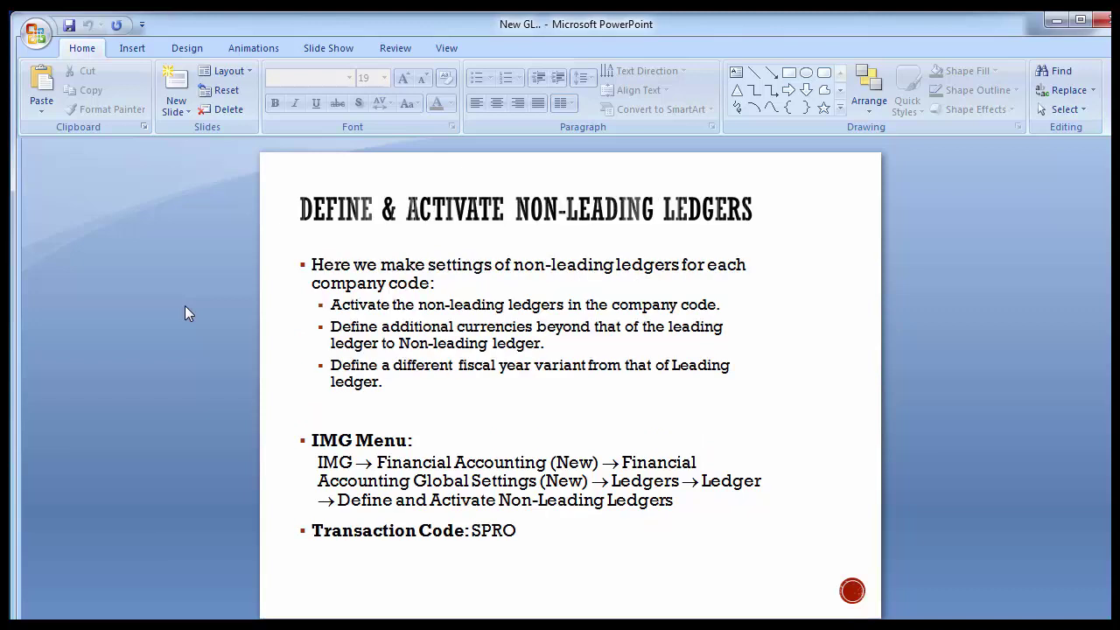
key(Page_Down)
key(Page_Up)
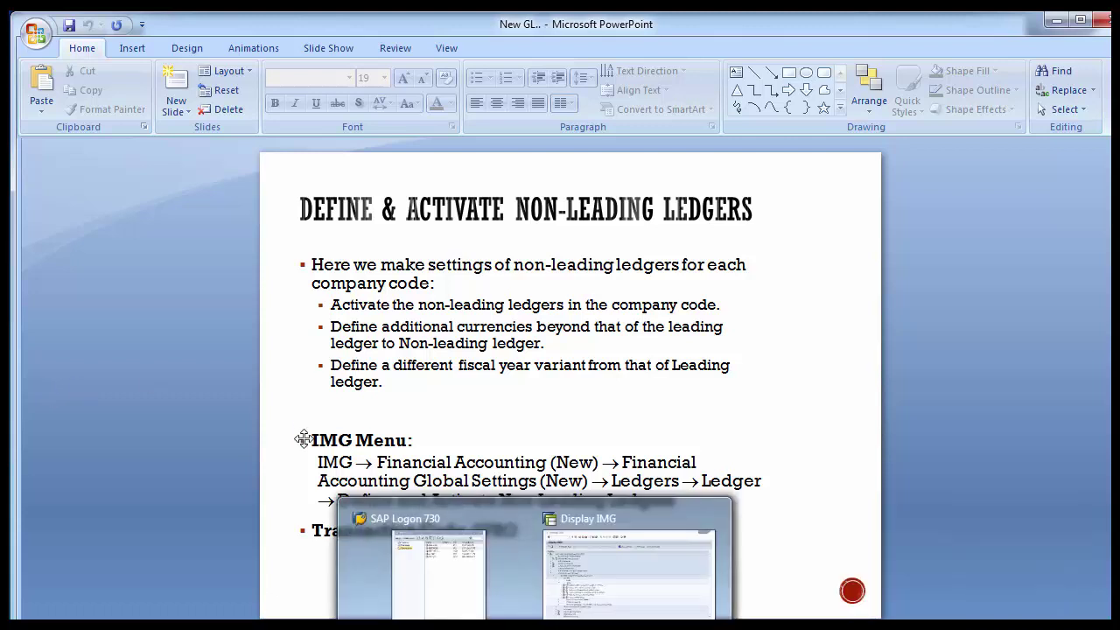
mouse_move(320, 462)
mouse_down()
mouse_move(635, 511)
mouse_move(686, 505)
mouse_up()
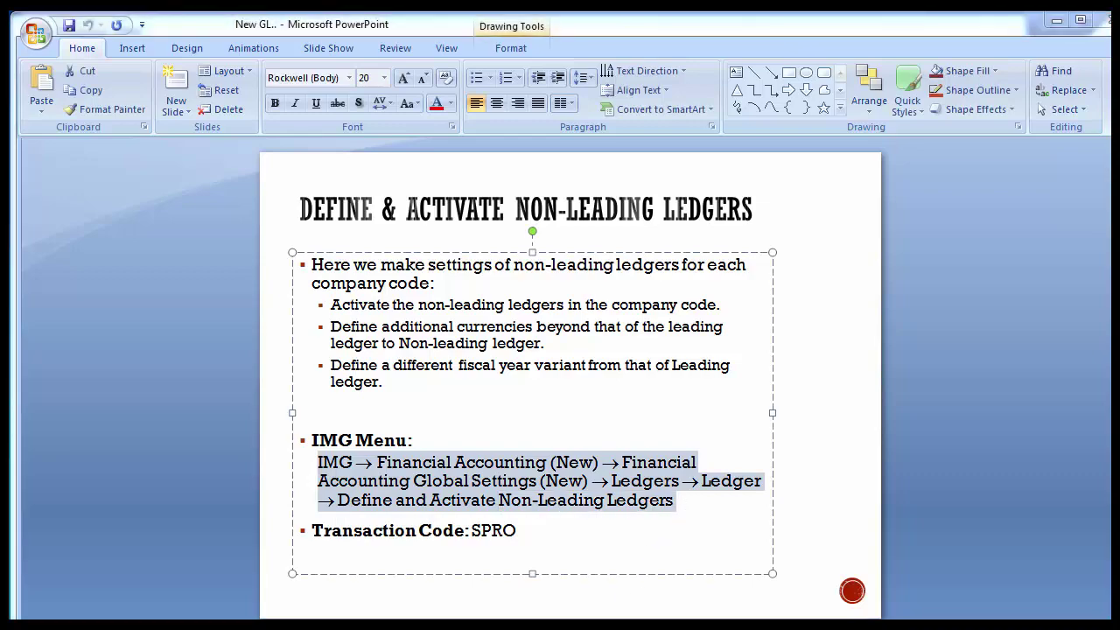
Switch back to SAP and open the Define and Activate Non-Leading Ledgers activity with ledger A1 as the work area
click(650, 566)
click(267, 398)
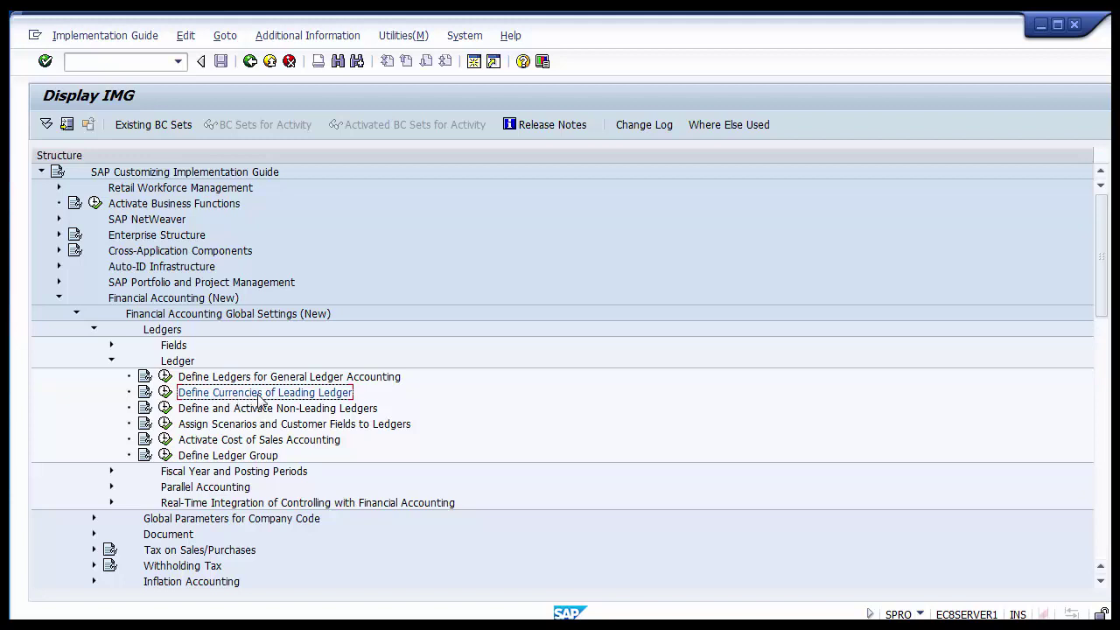
click(274, 413)
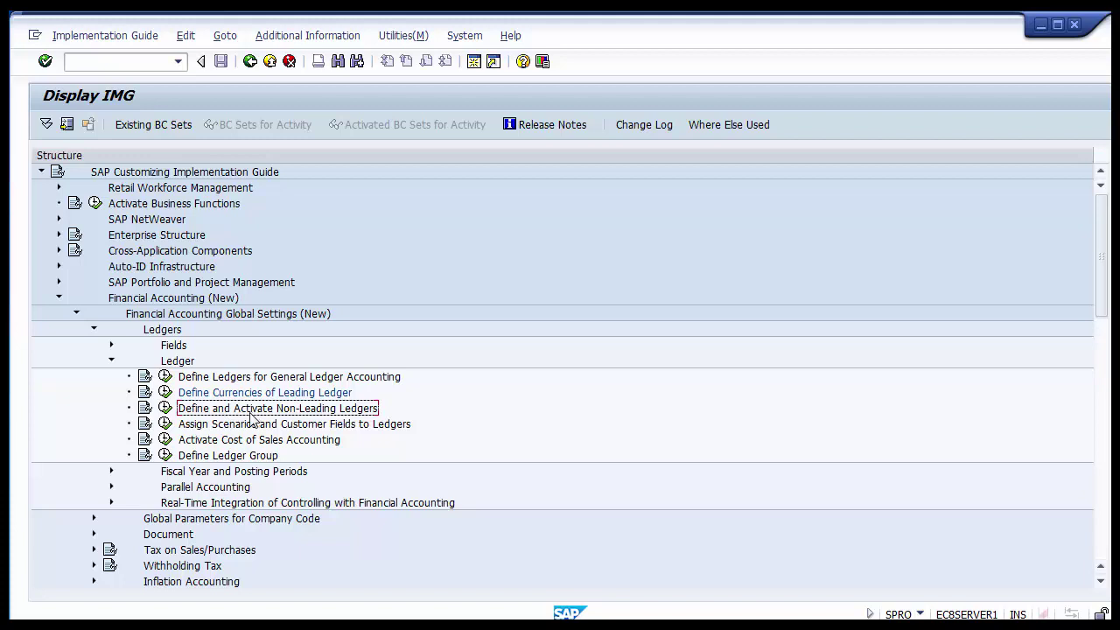
click(166, 409)
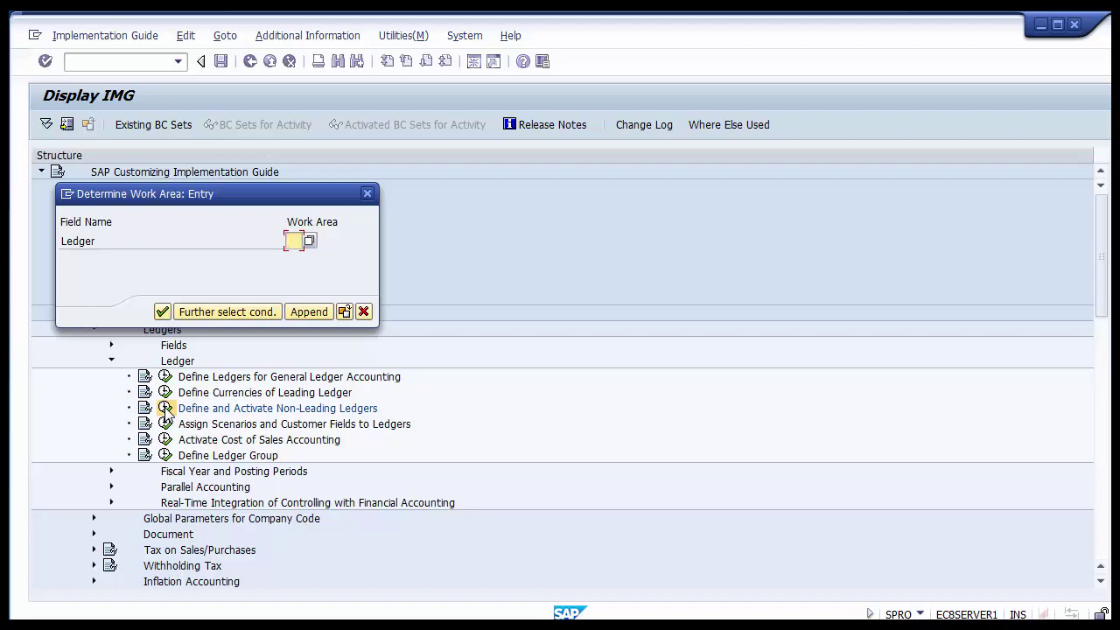
text(A1)
key(Return)
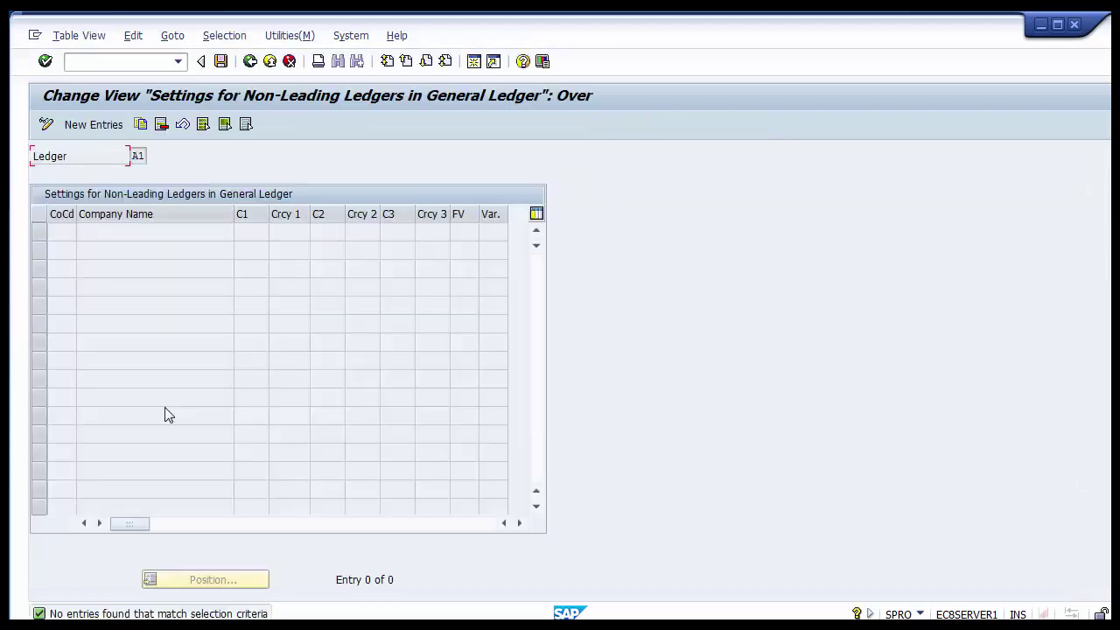
Add a new entry for company code 1200 under ledger A1, answering No to the productive-use consistency check
click(137, 156)
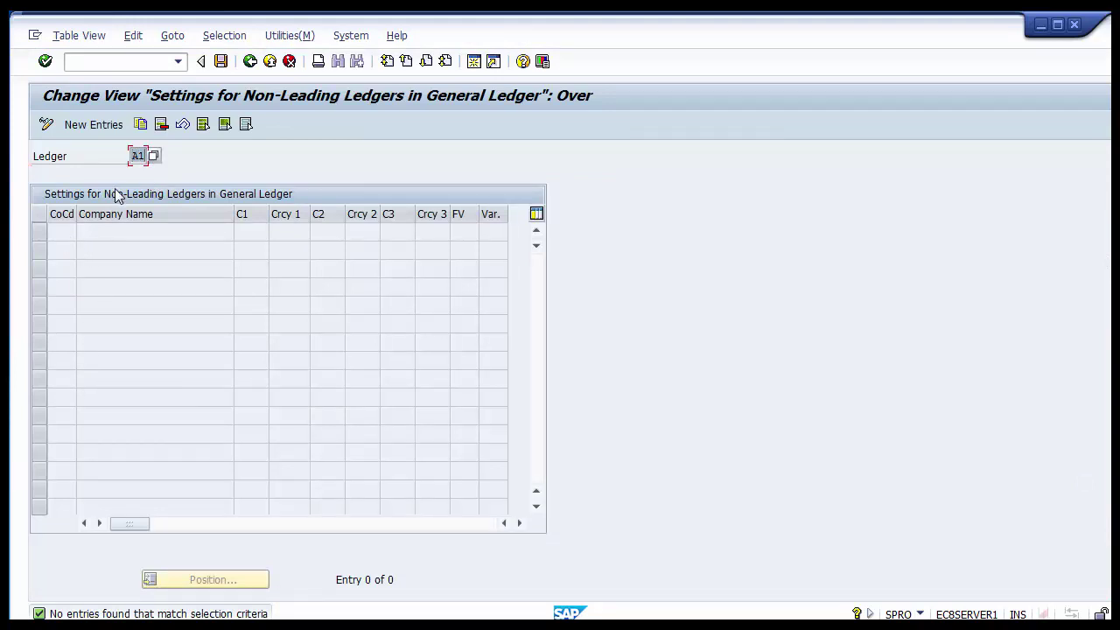
click(137, 156)
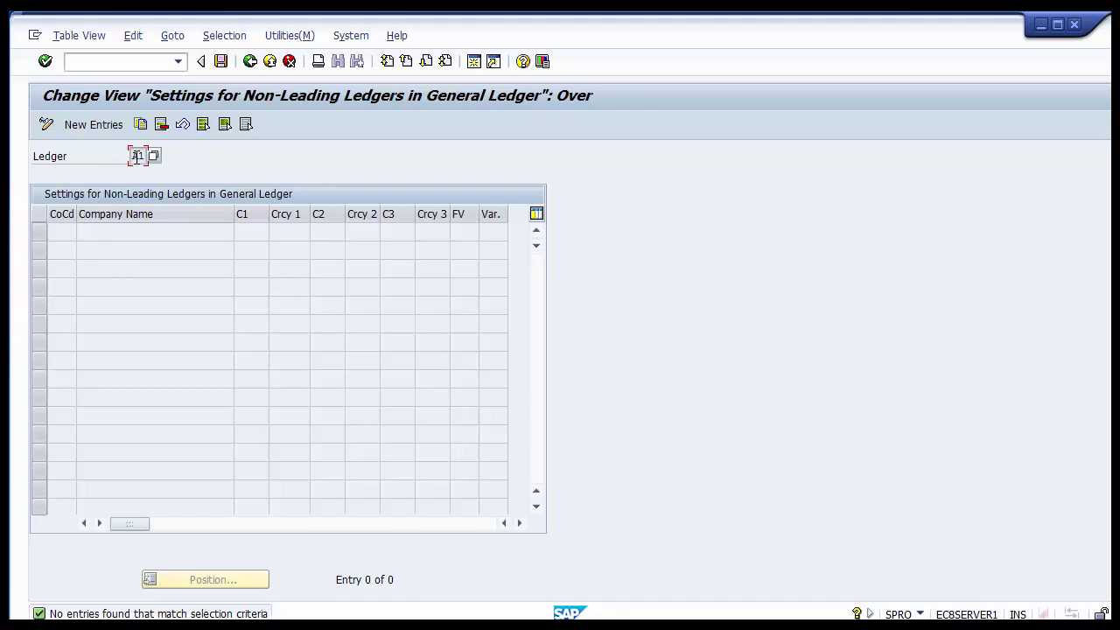
click(92, 125)
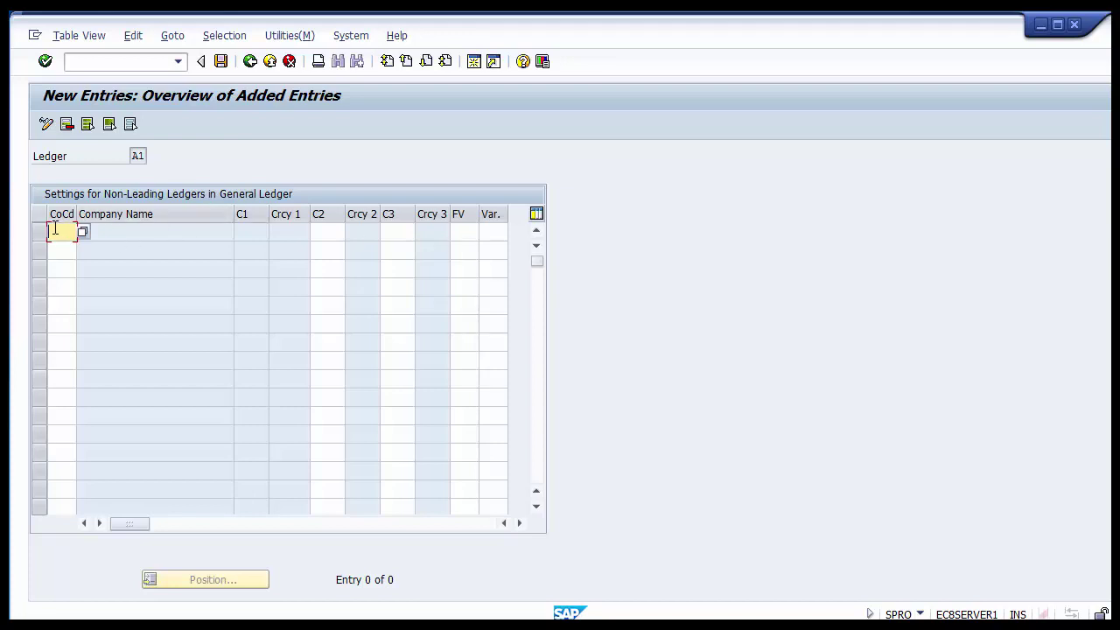
text(1200)
key(Return)
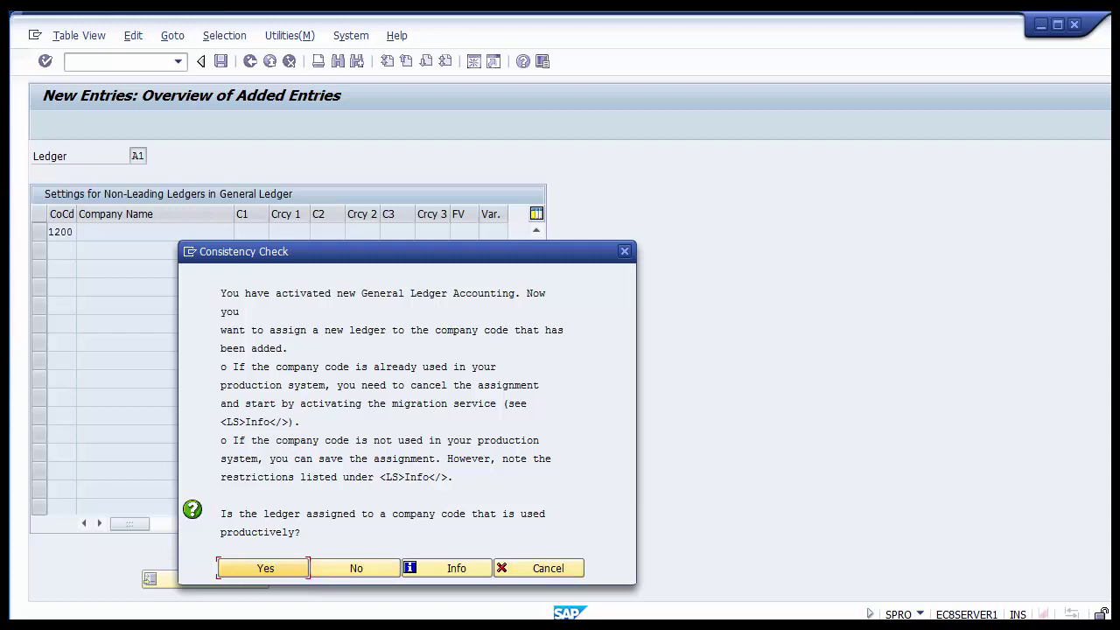
click(338, 568)
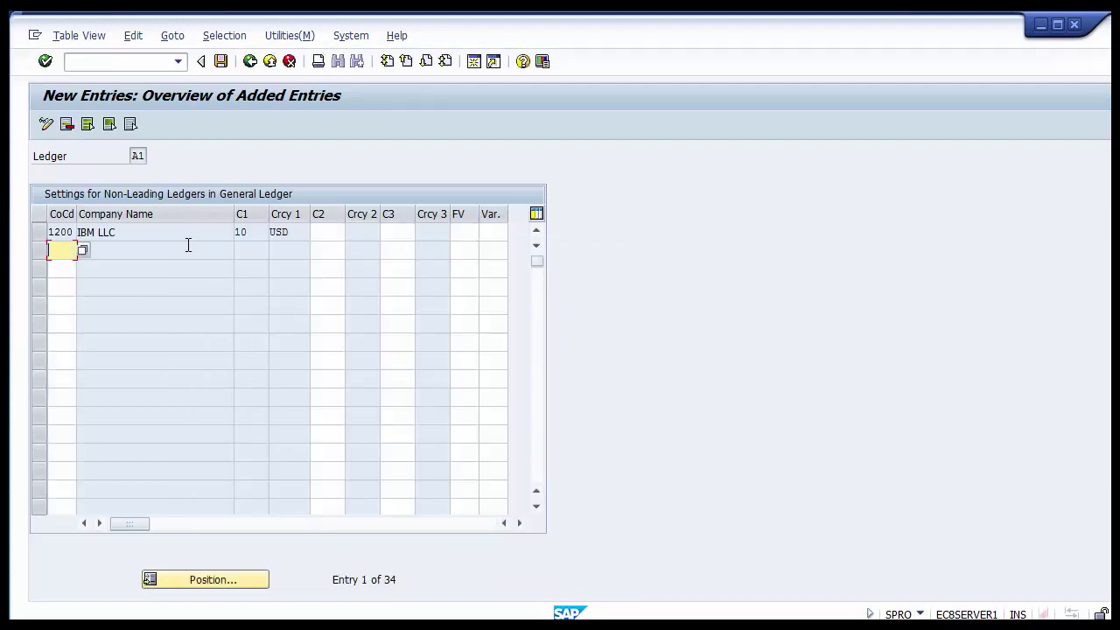
Set company code 1200's second currency type to 30 in ledger A1, answering No to the consistency check, and review the derived currency
click(132, 231)
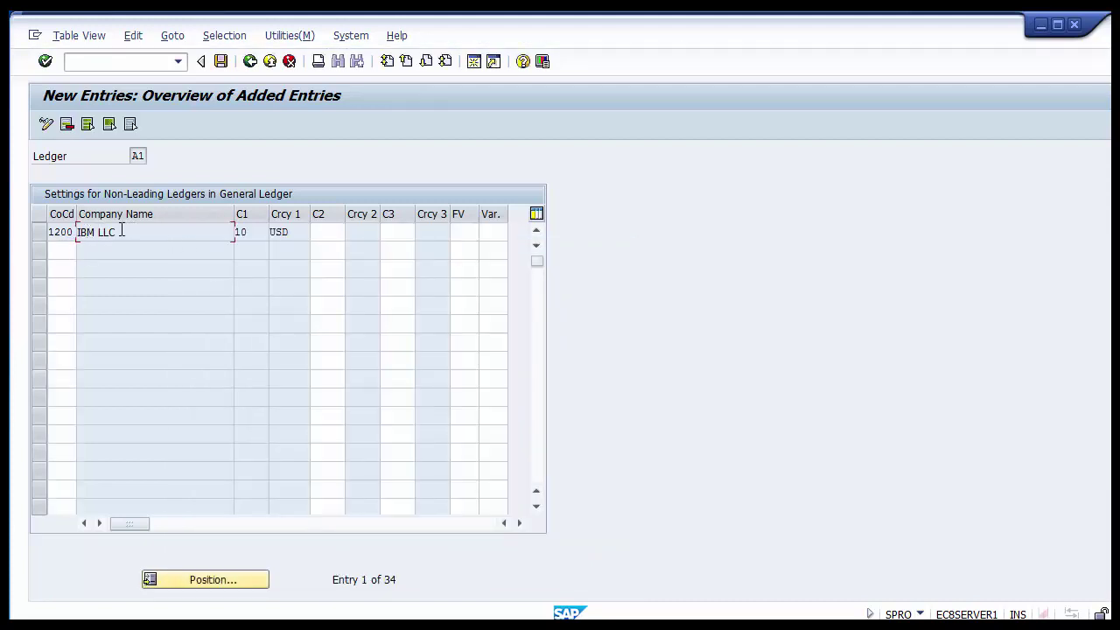
double_click(258, 233)
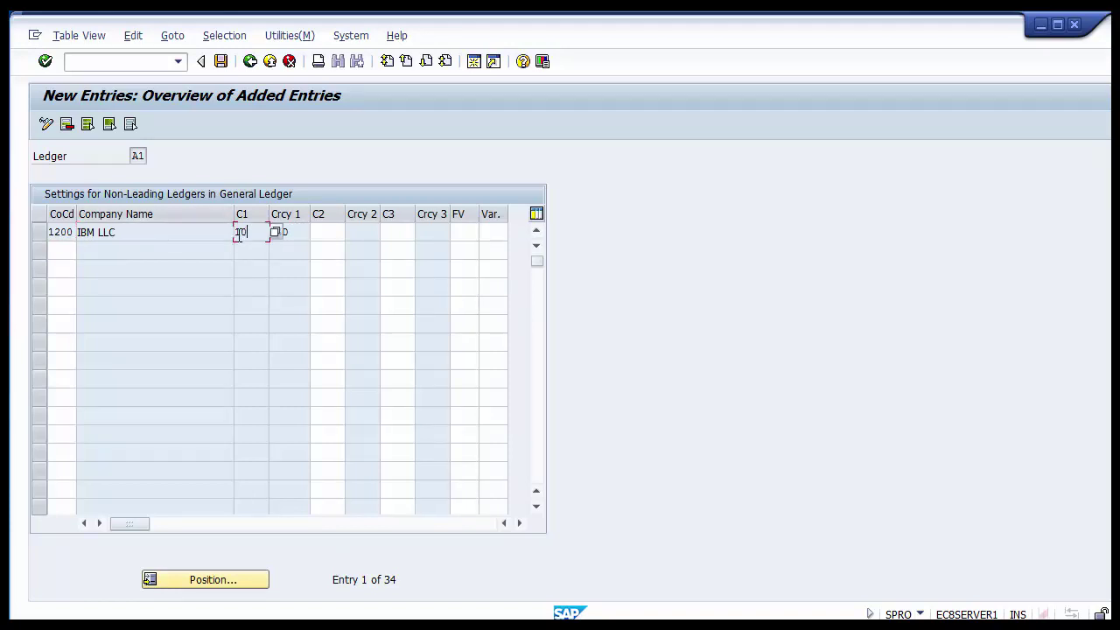
click(302, 238)
click(339, 237)
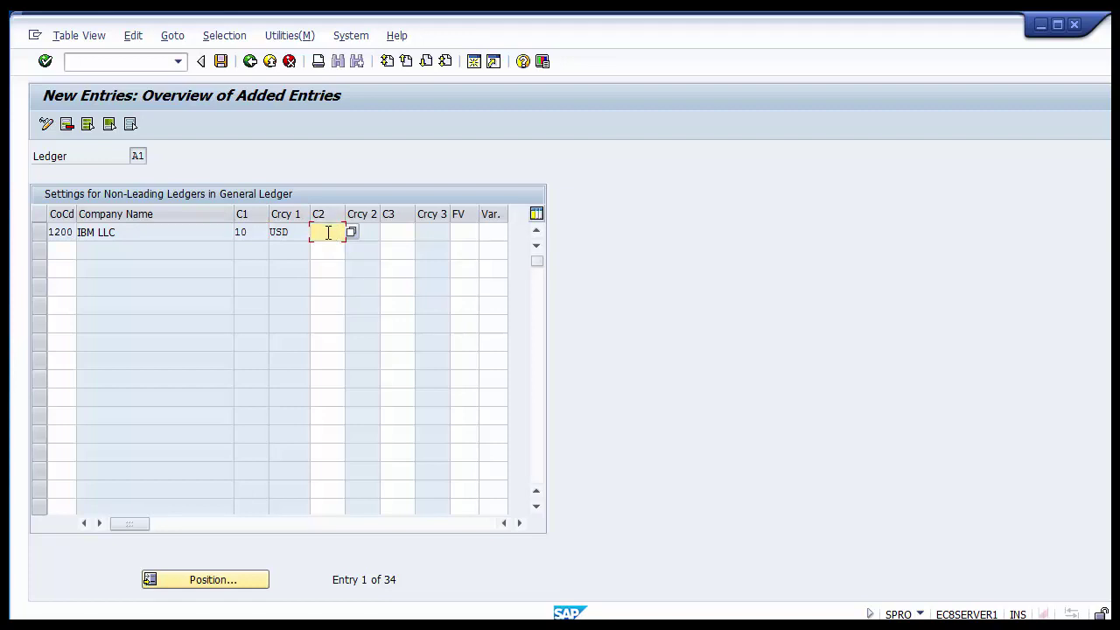
text(30)
key(Return)
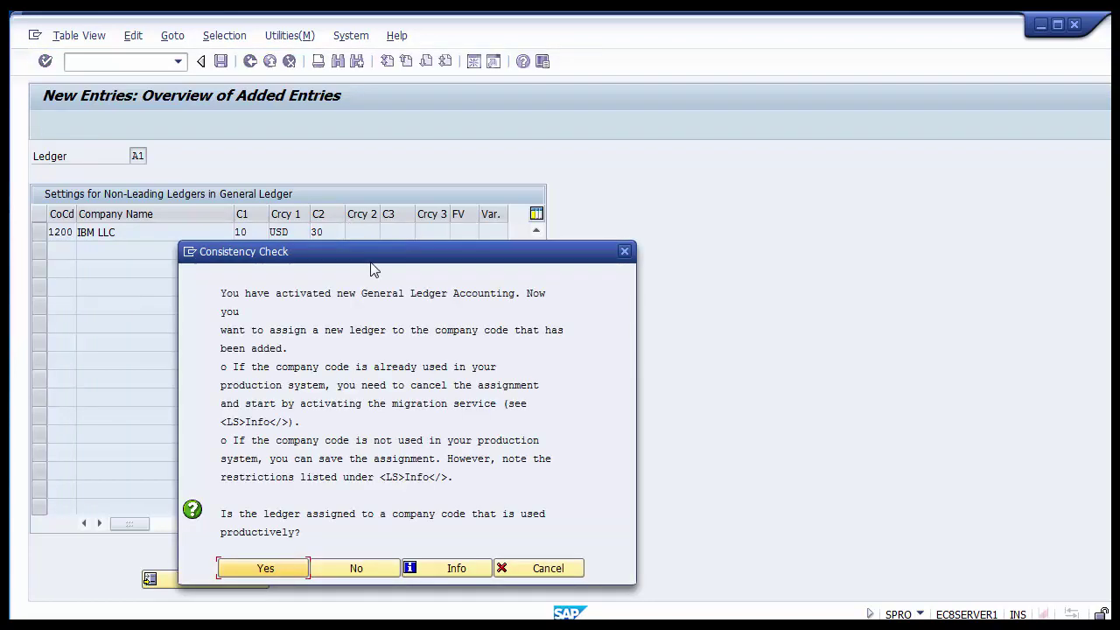
click(361, 570)
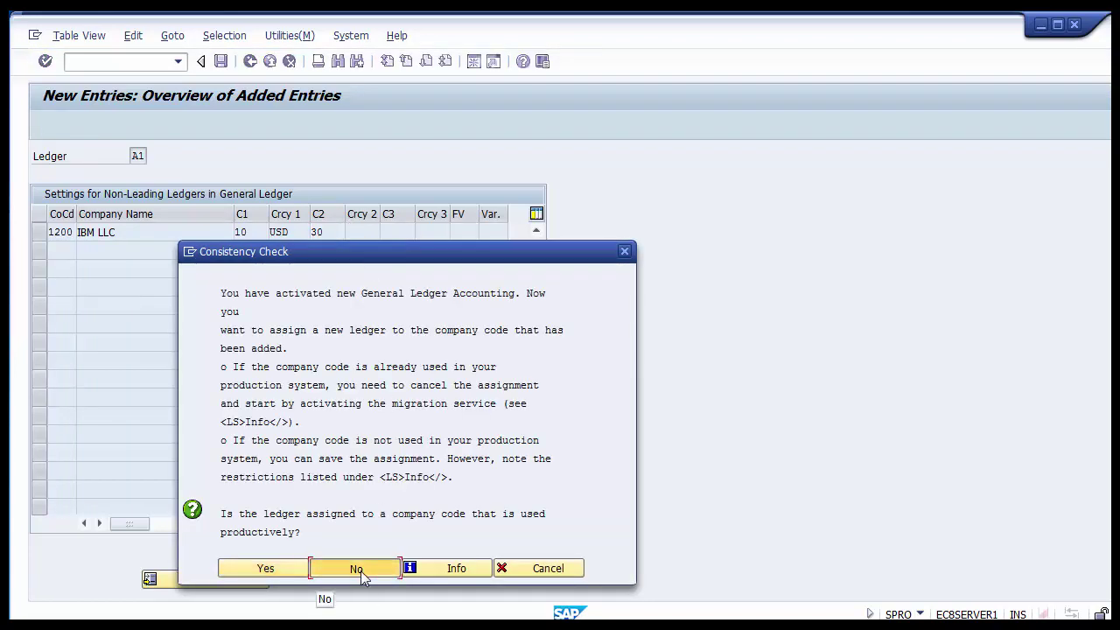
click(364, 232)
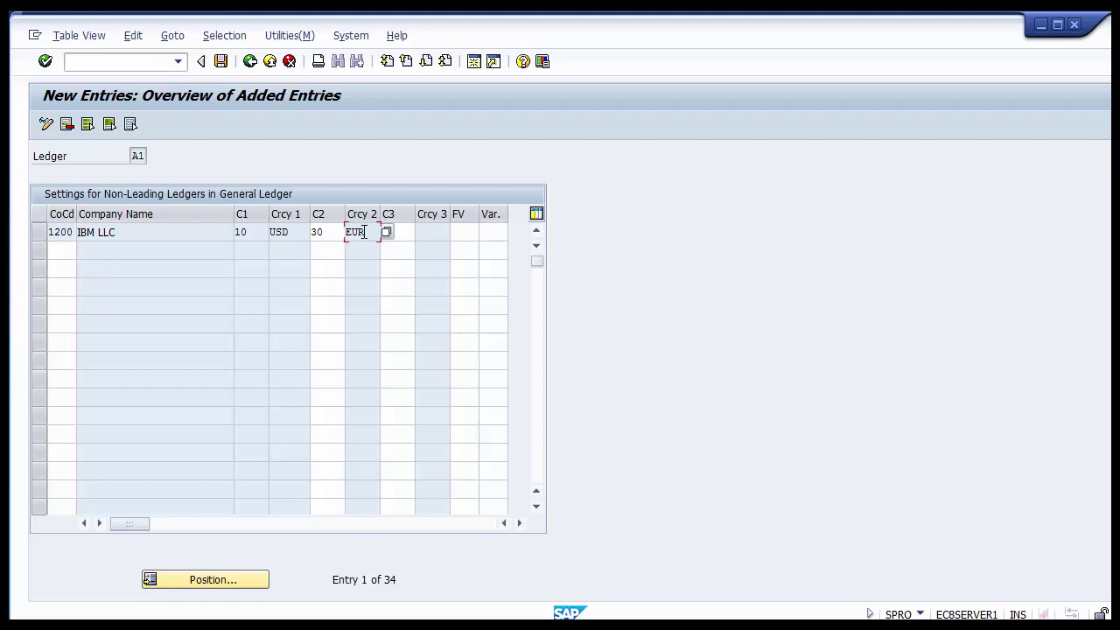
drag(364, 232, 343, 231)
Set the fiscal year variant of company code 1200 in ledger A1 to K4 (Calendar year, 4 spec. periods)
click(464, 232)
click(486, 234)
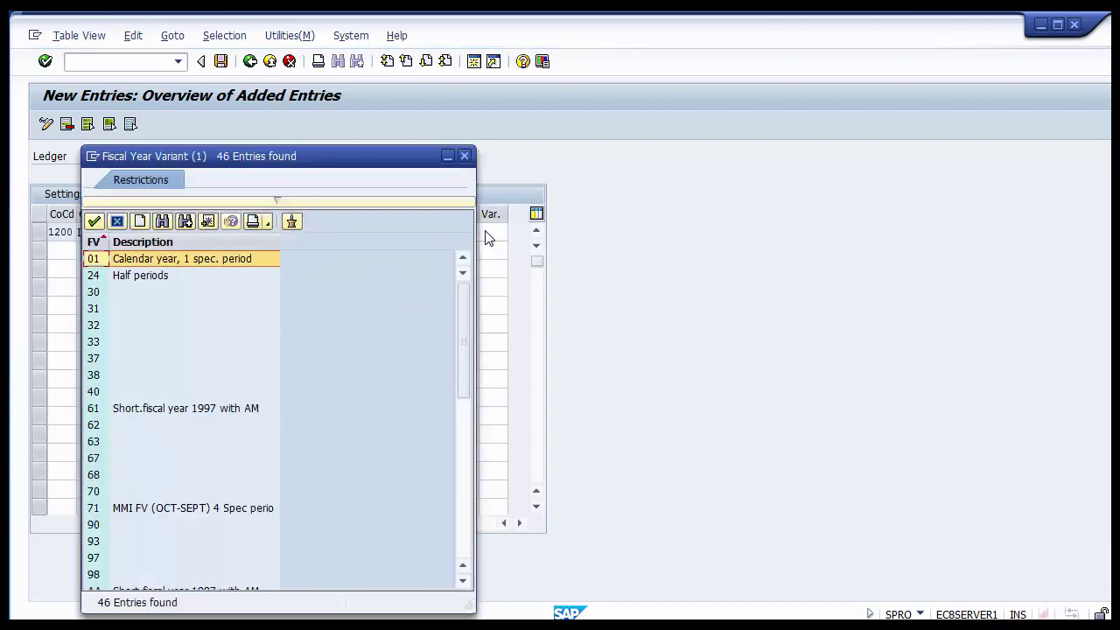
key(Page_Down)
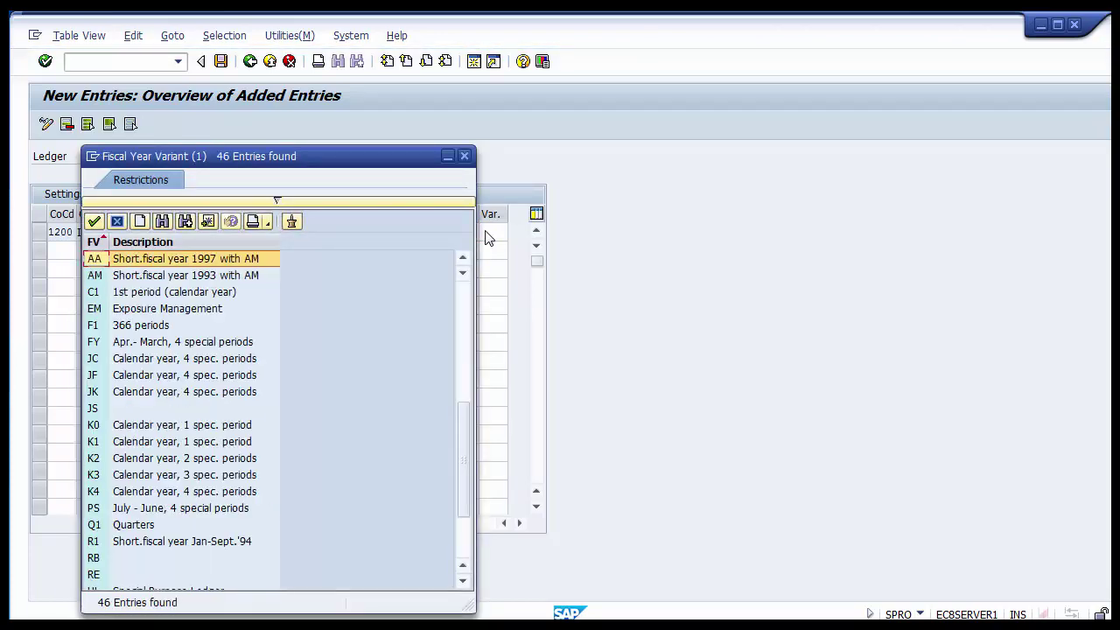
key(Down)
key(Down)
key(Down)
key(Down)
key(Down)
key(Down)
key(Down)
key(Down)
key(Down)
key(Down)
key(Down)
key(Down)
key(Down)
key(Down)
key(Down)
key(Down)
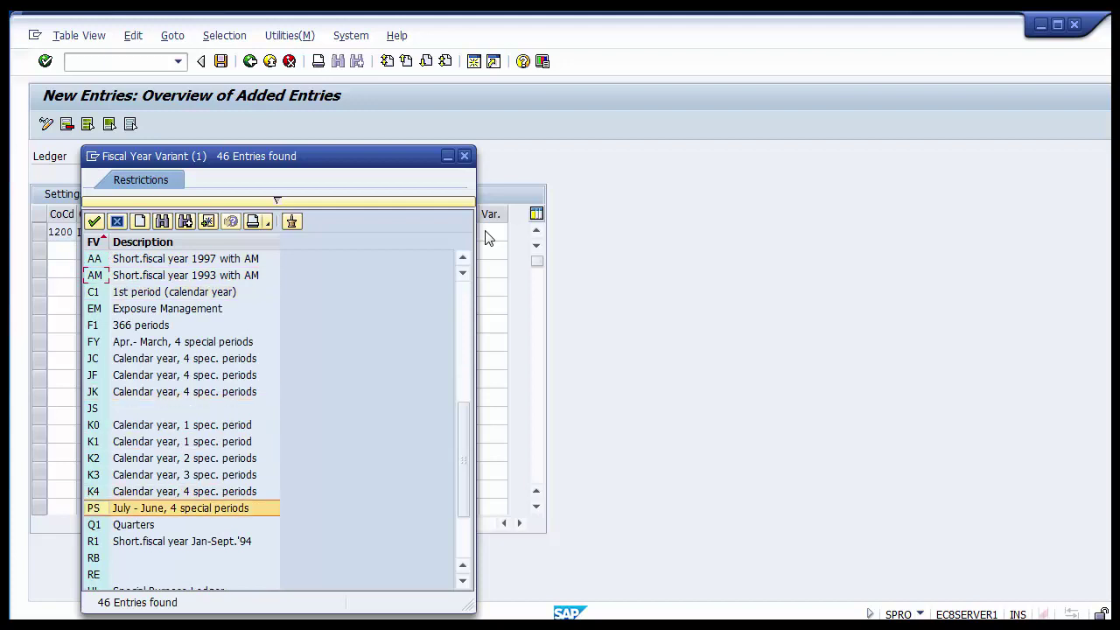
key(Up)
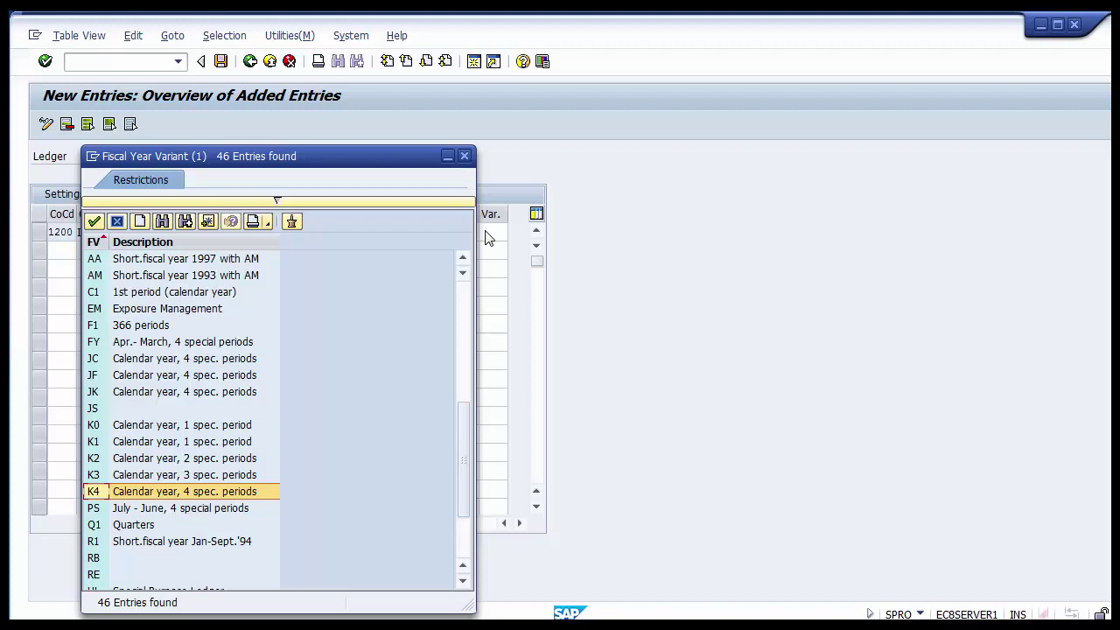
key(Return)
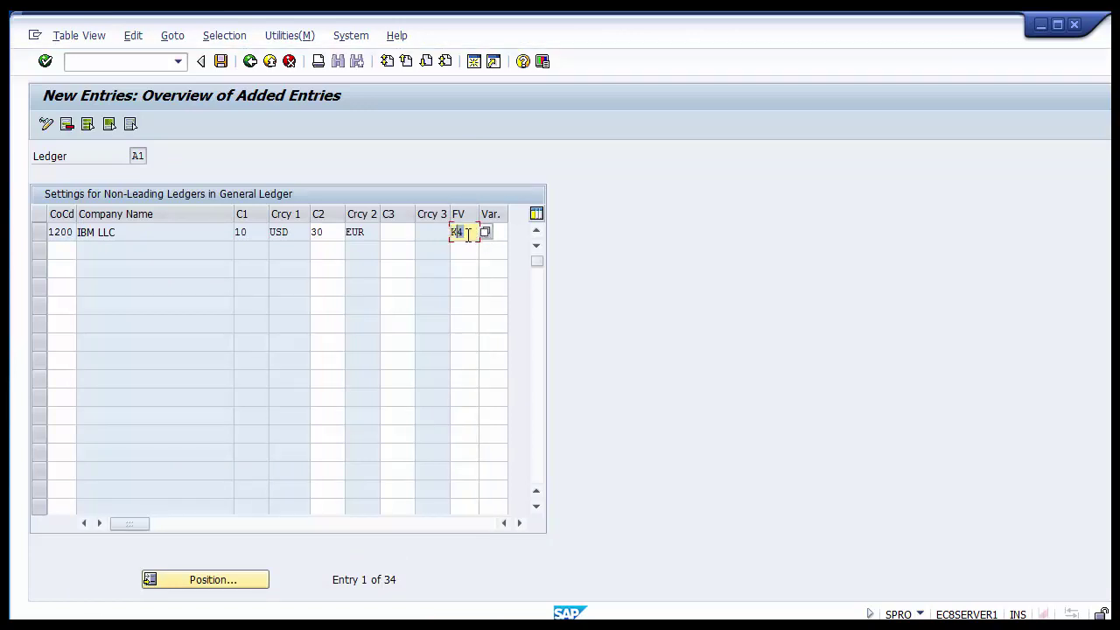
Review company code 1200's ledger A1 entry and save it to the New GL Config. request, answering No to the consistency check
drag(468, 234, 450, 233)
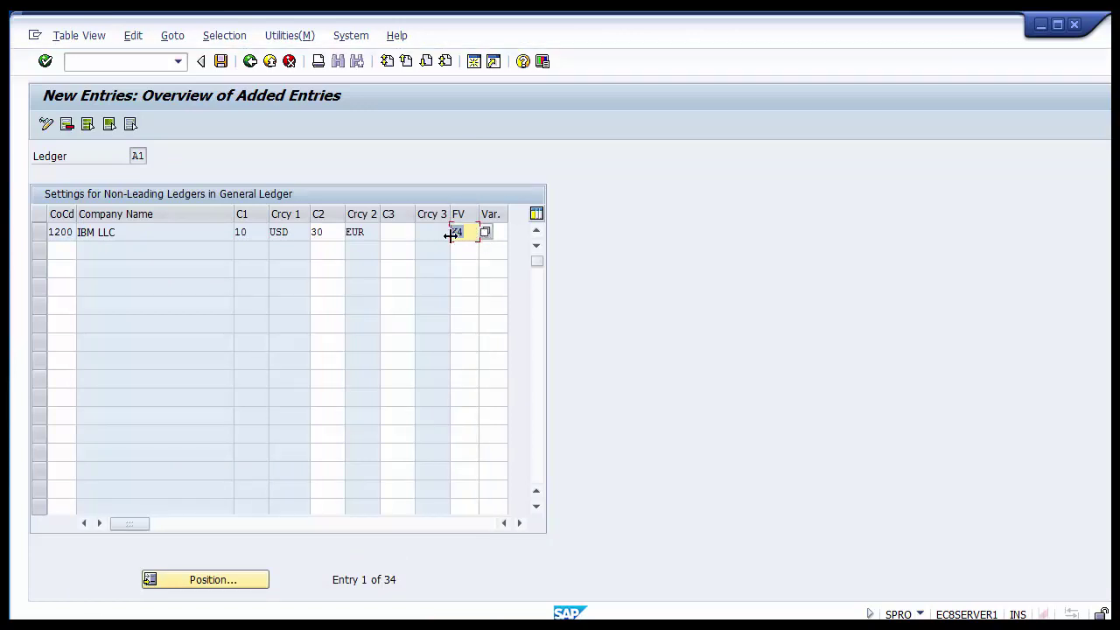
click(500, 231)
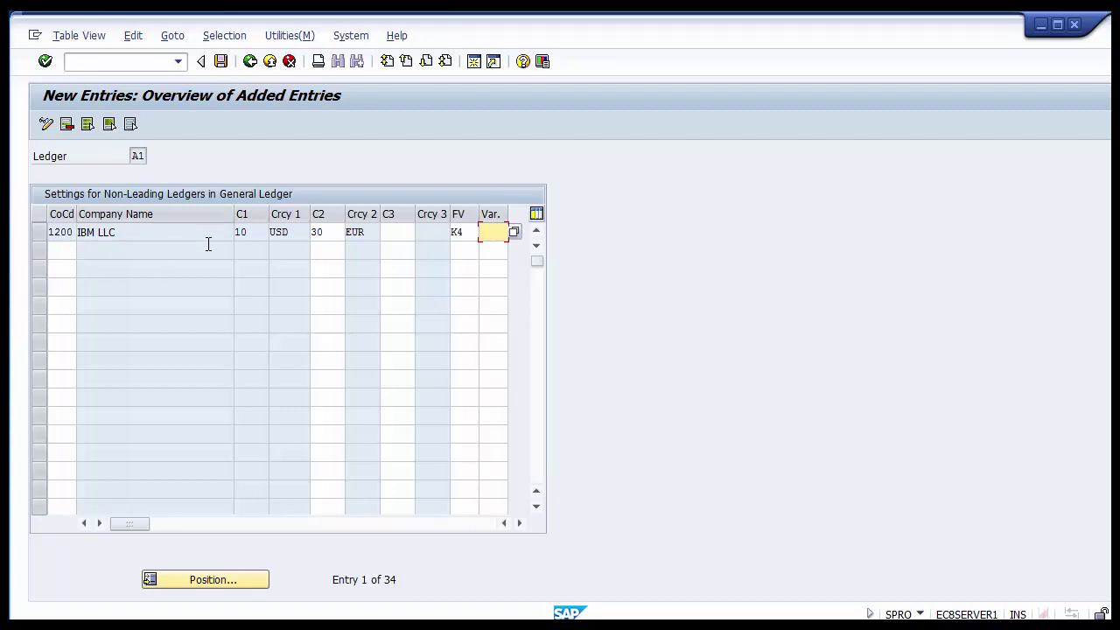
click(40, 233)
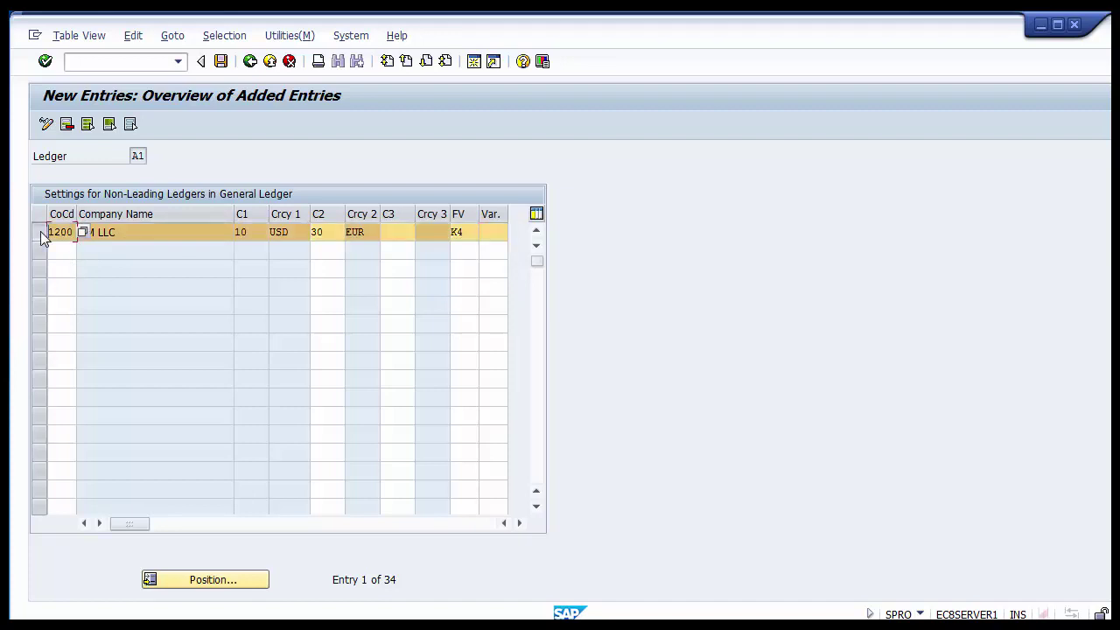
click(314, 232)
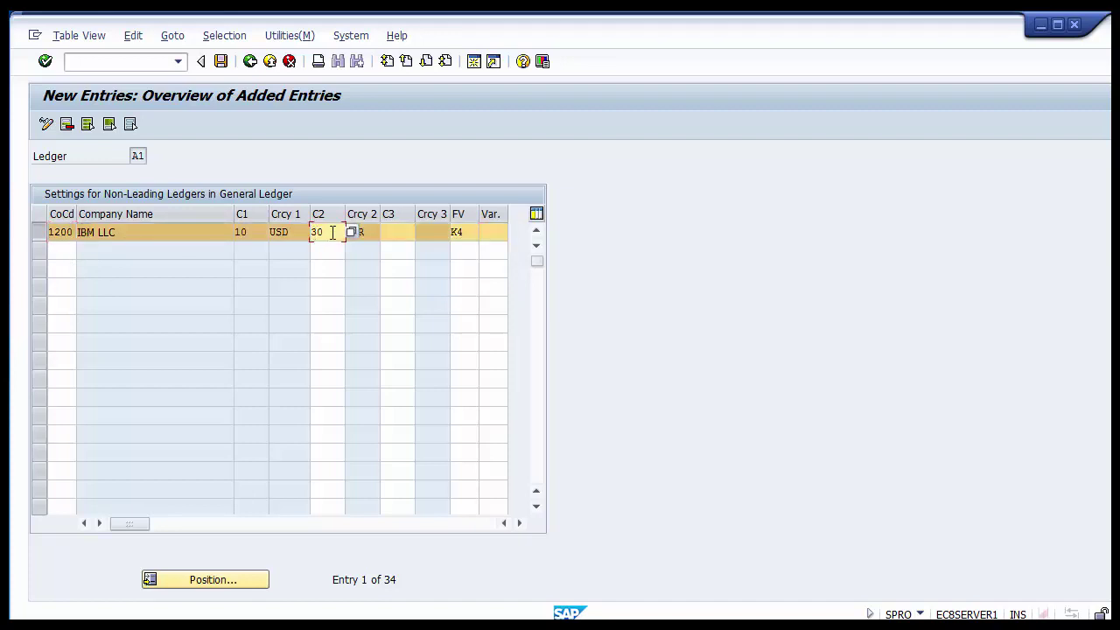
click(468, 233)
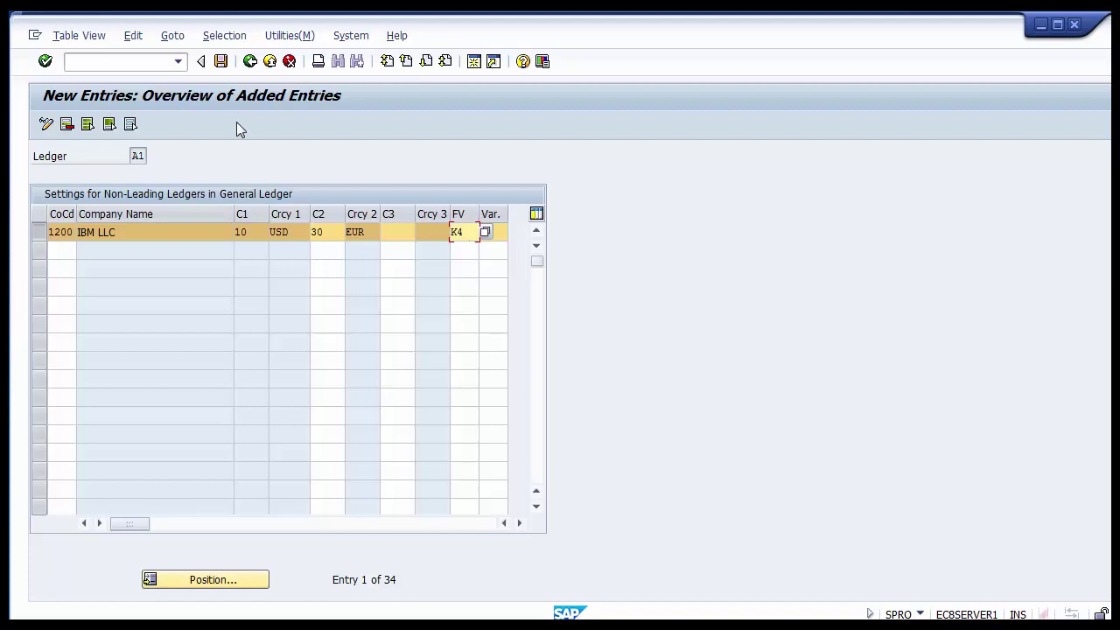
click(221, 63)
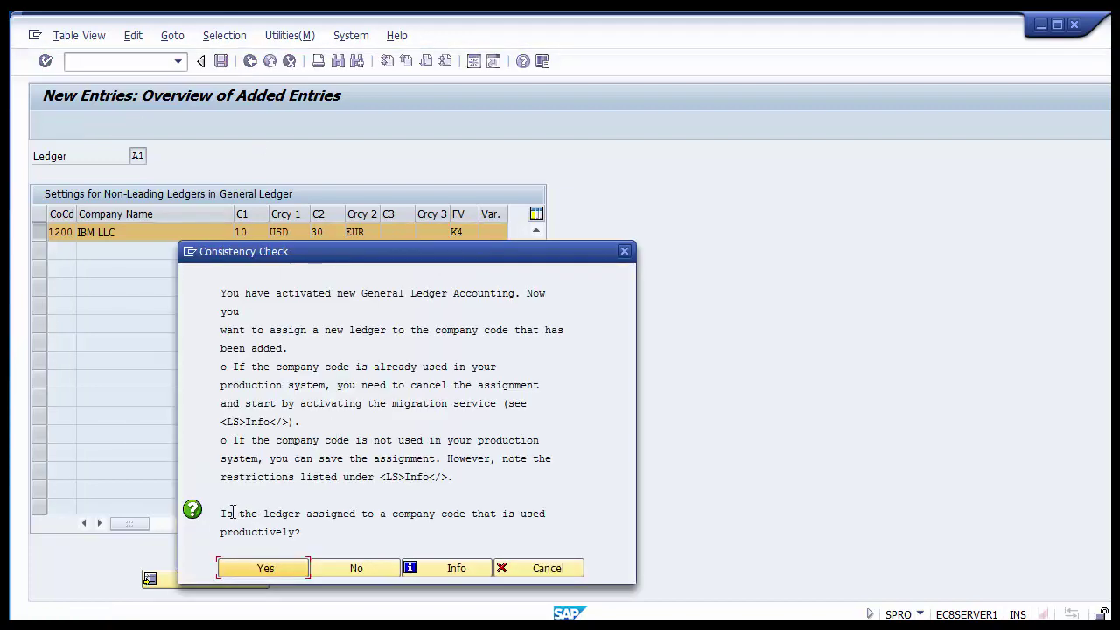
click(351, 573)
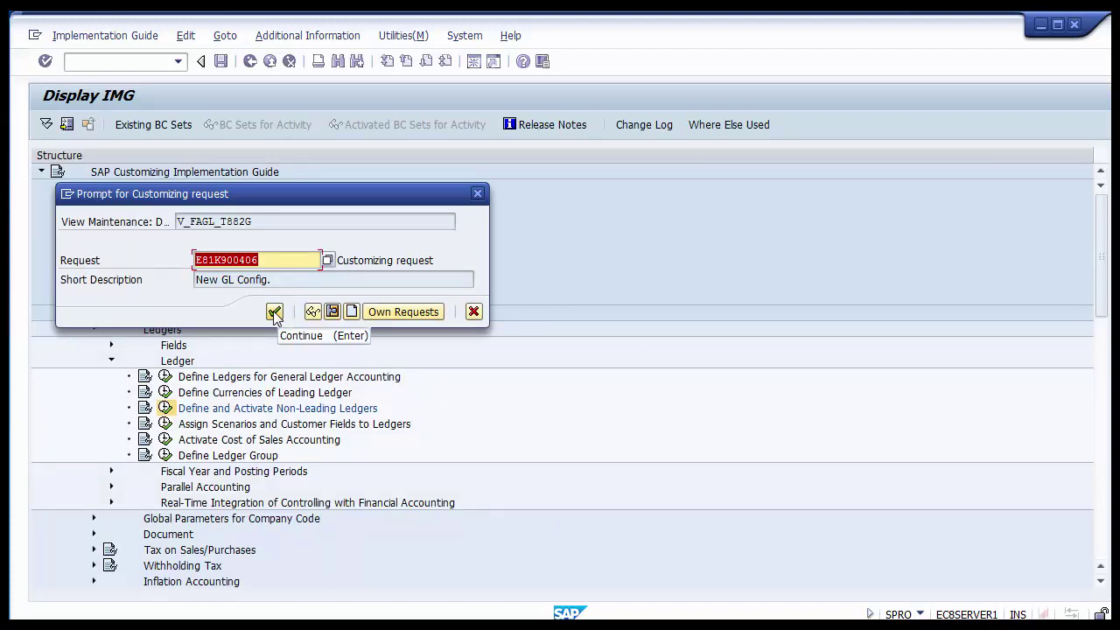
click(274, 312)
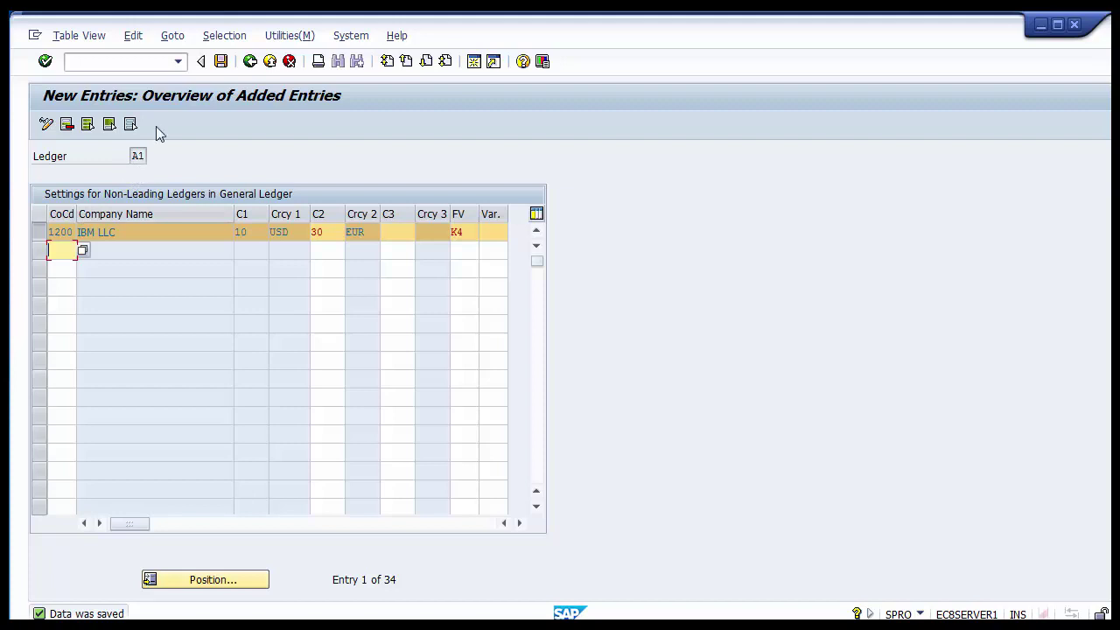
click(248, 63)
click(248, 61)
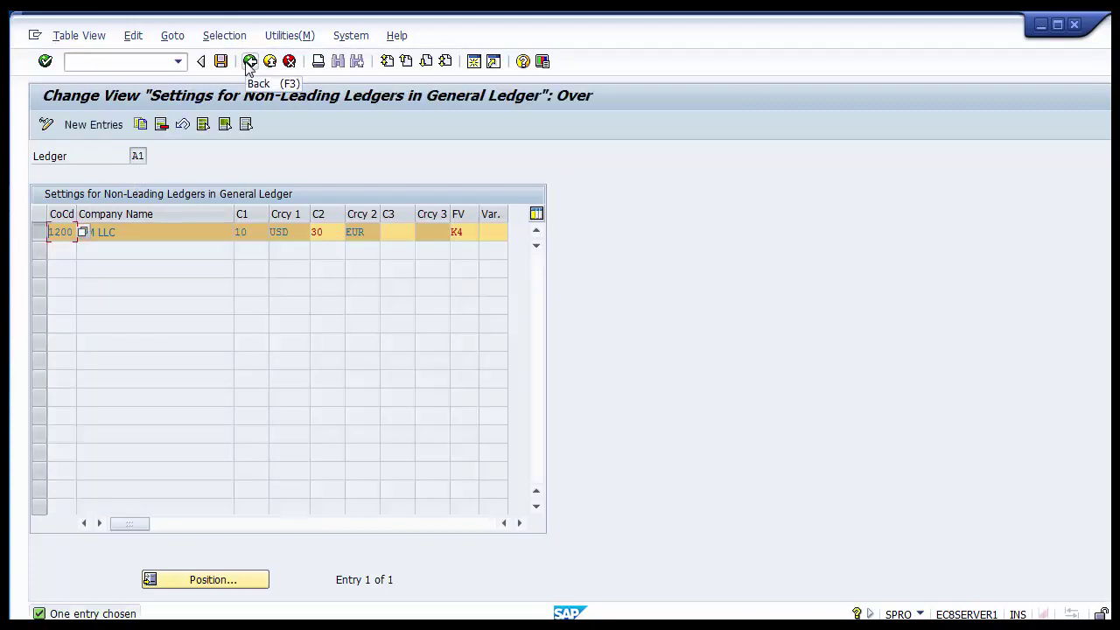
click(250, 61)
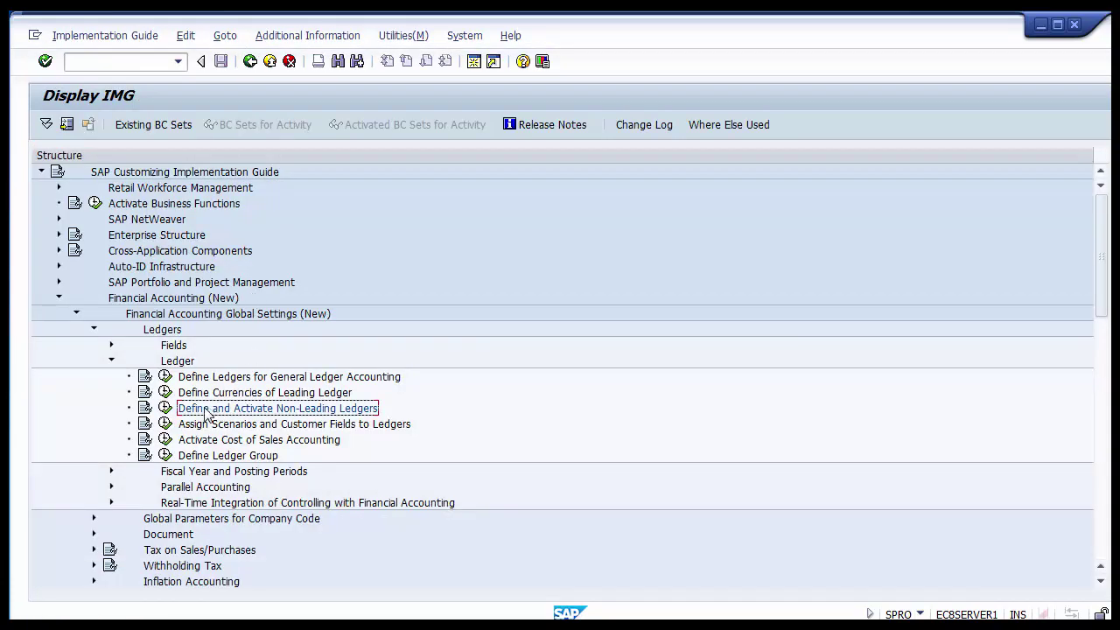
Open the Define and Activate Non-Leading Ledgers activity with ledger A2 as the work area
click(166, 409)
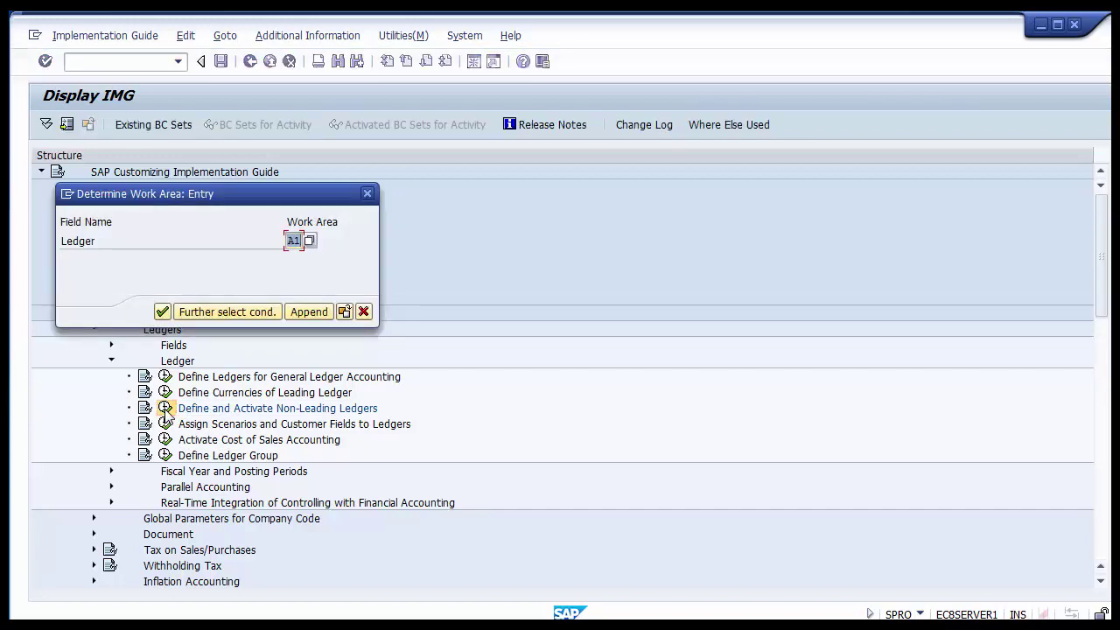
text(A2)
key(Return)
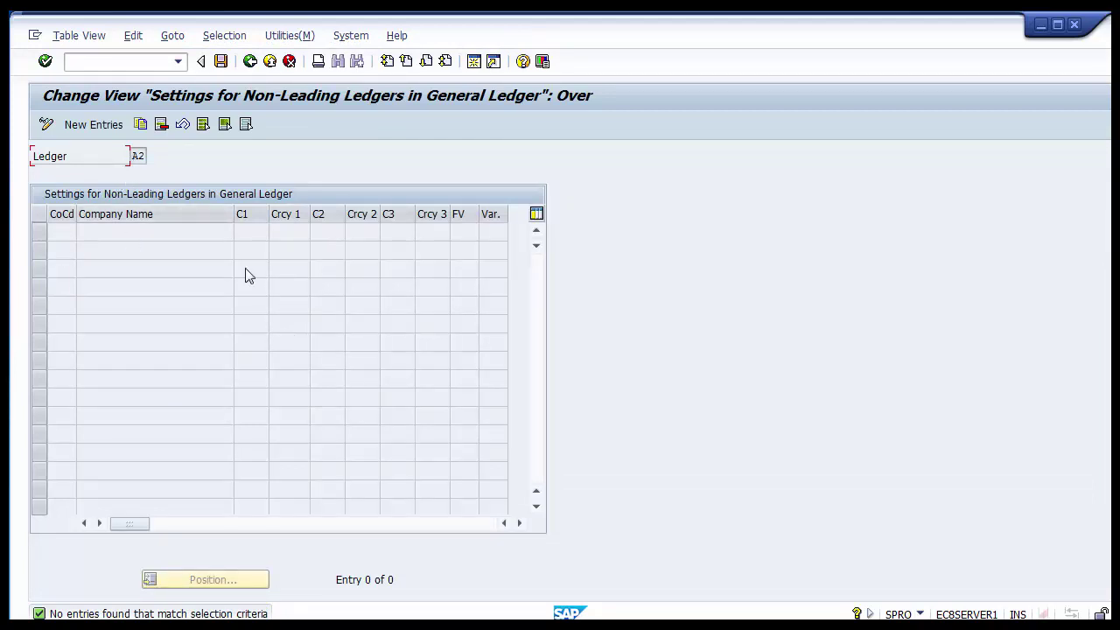
Add a new entry for company code 1200 under ledger A2, answering No to the productive-use consistency check
click(98, 125)
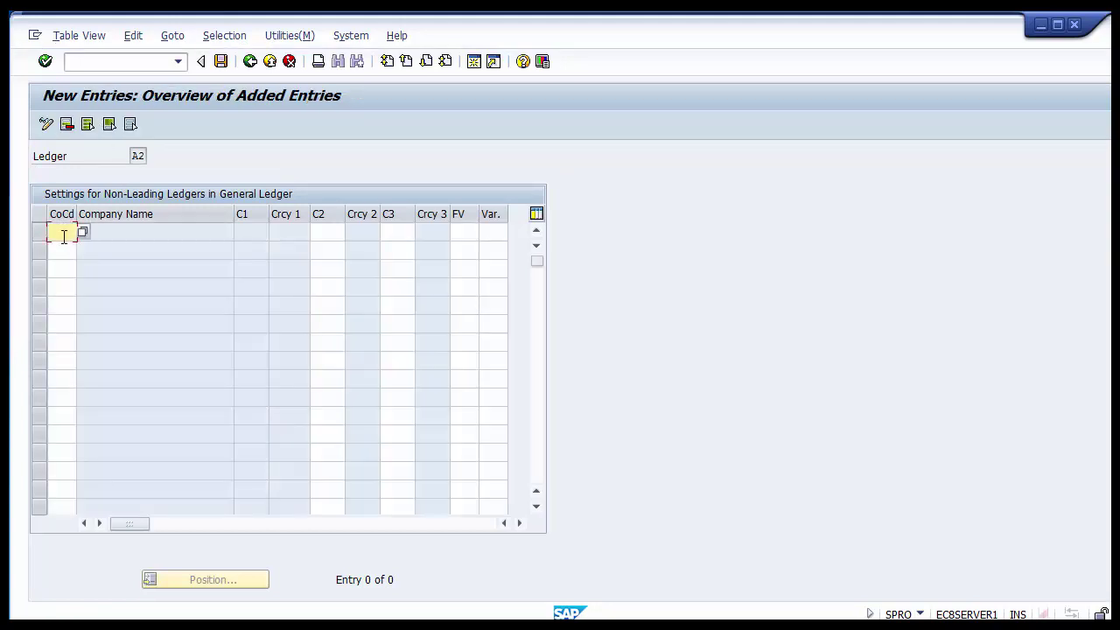
text(1200)
key(Return)
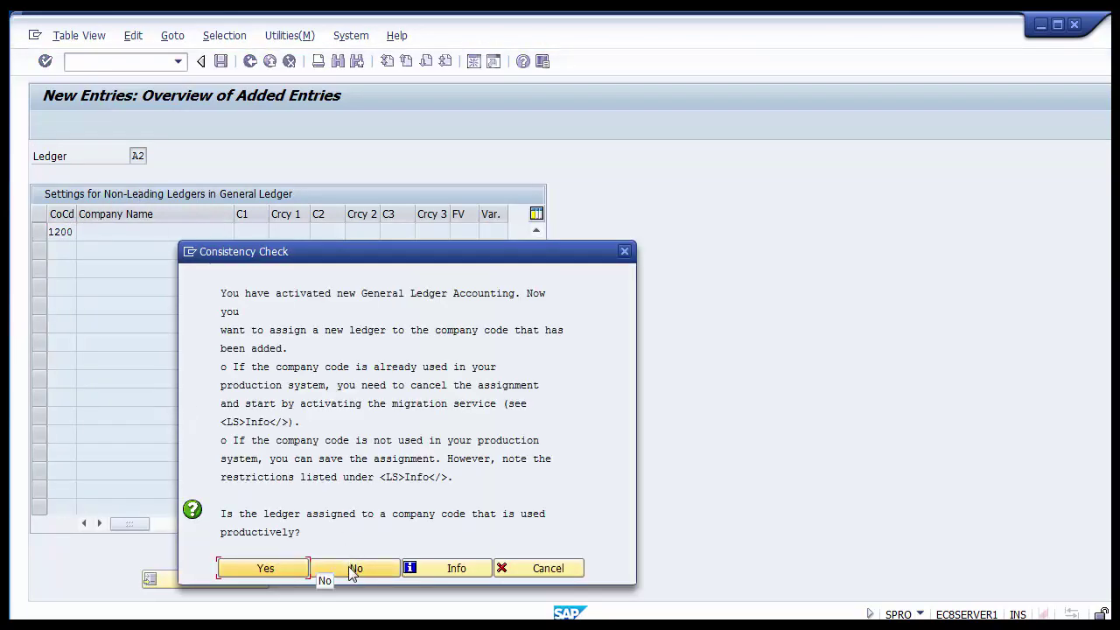
click(351, 569)
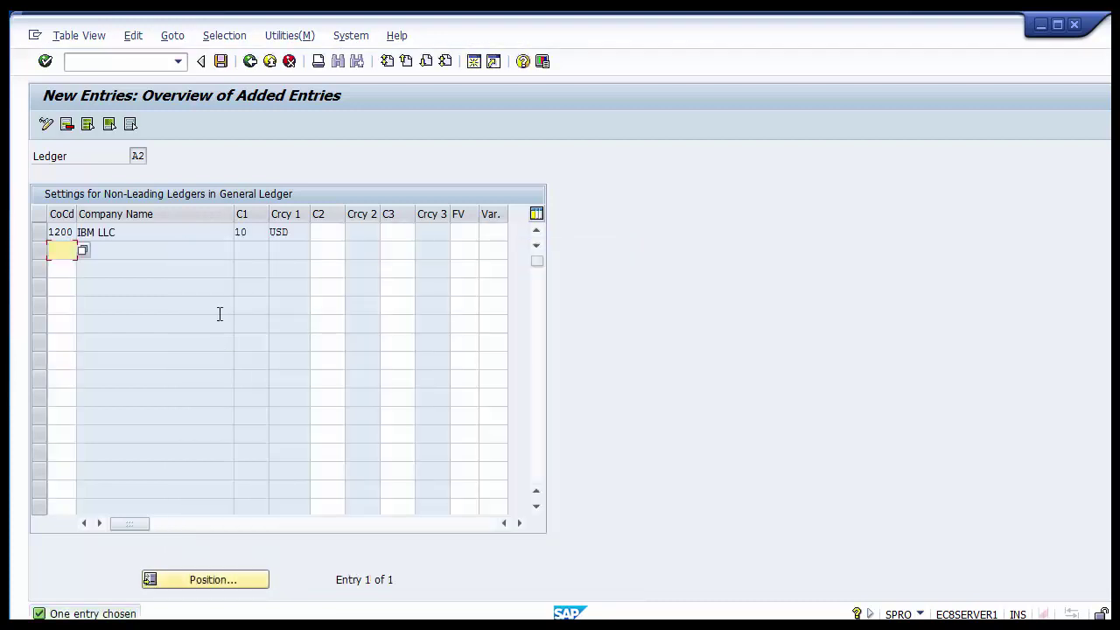
Set company code 1200's fiscal year variant in ledger A2 to K4, answering No to the consistency check
drag(295, 230, 268, 227)
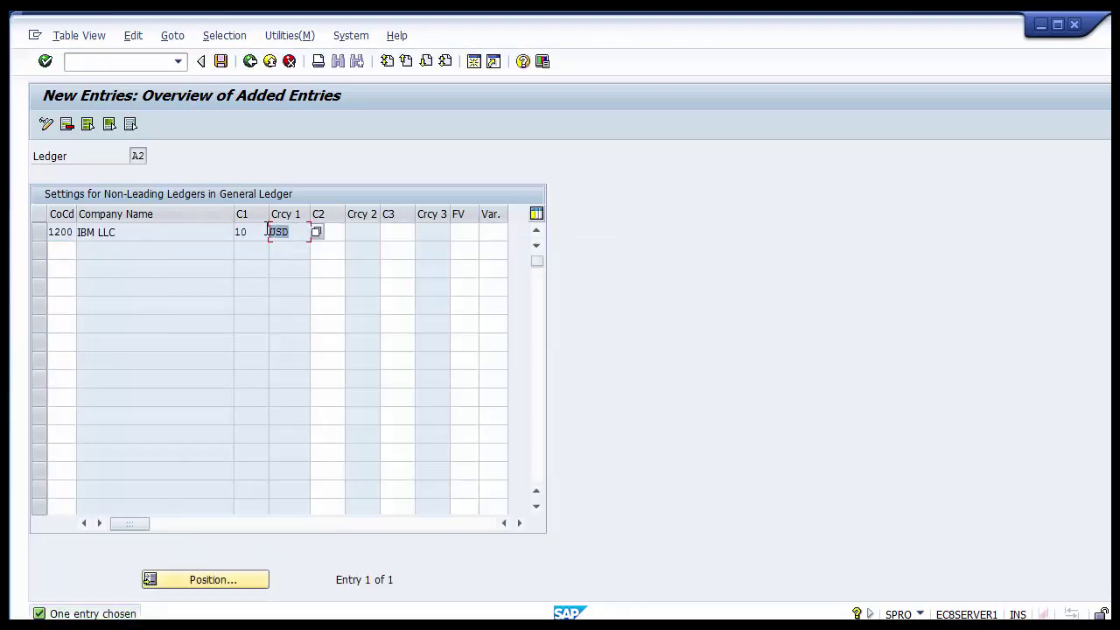
click(456, 234)
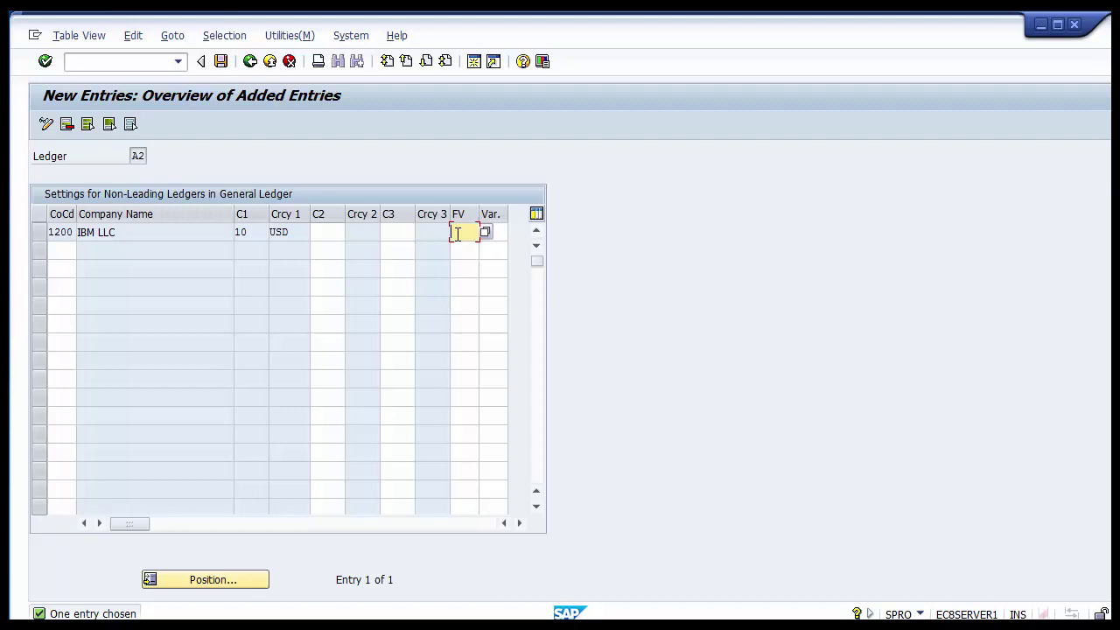
text(K4)
key(Return)
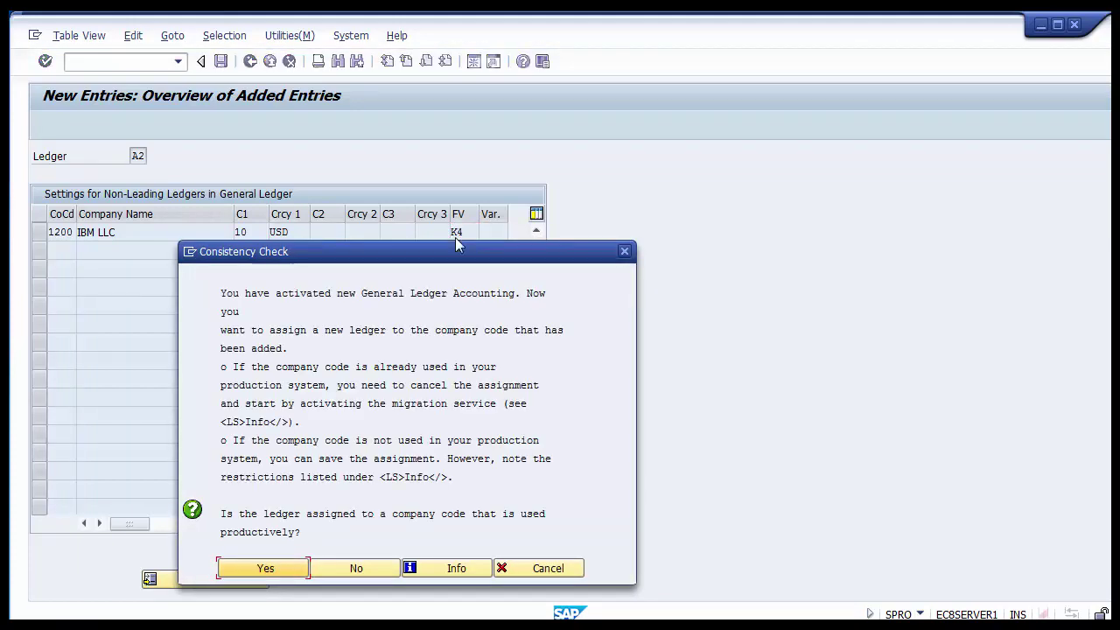
click(356, 569)
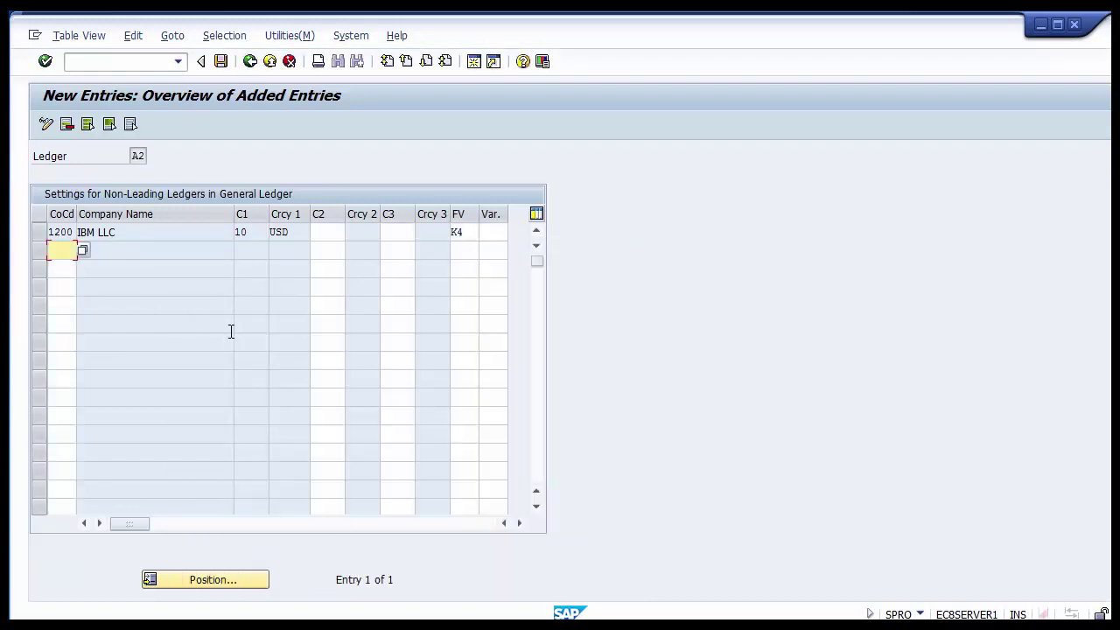
Save the ledger A2 settings to the New GL Config. customizing request and return to the implementation guide
click(222, 66)
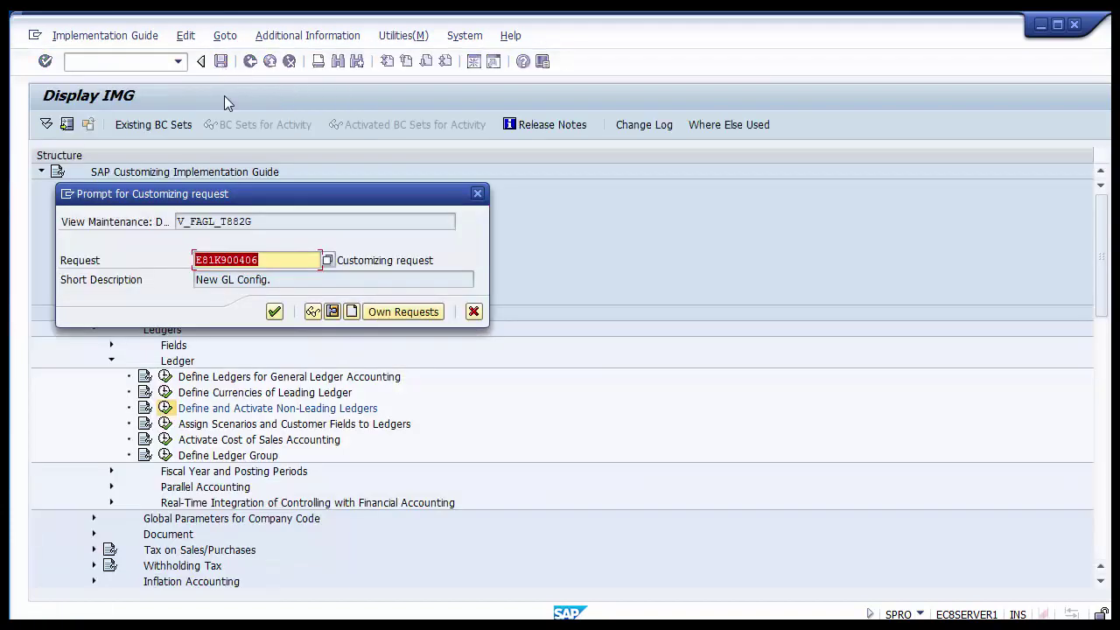
click(274, 312)
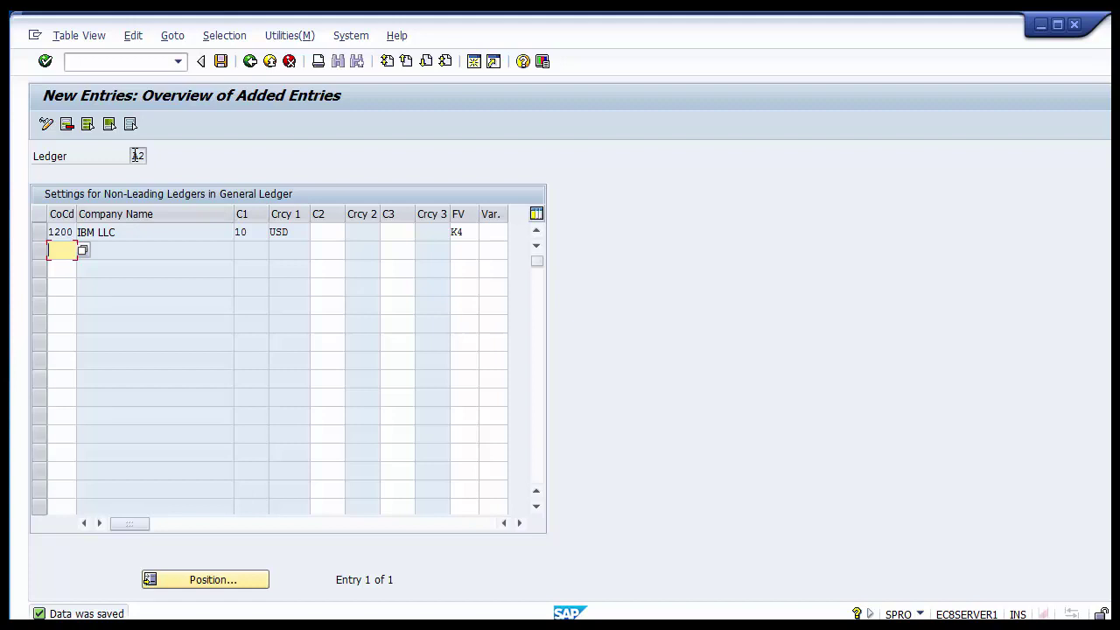
click(249, 62)
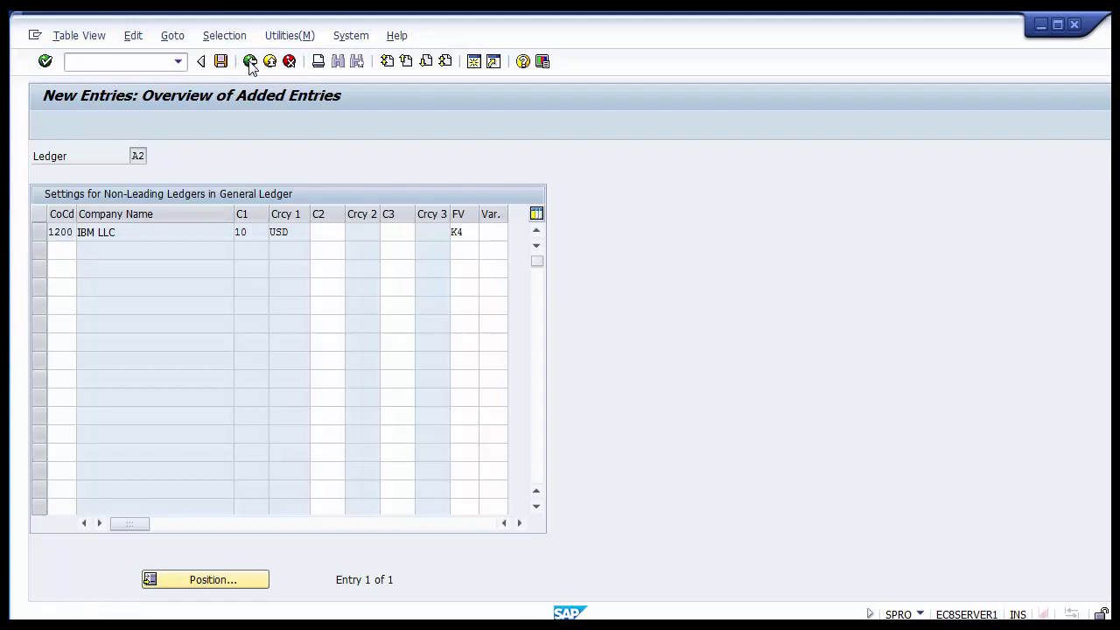
click(250, 63)
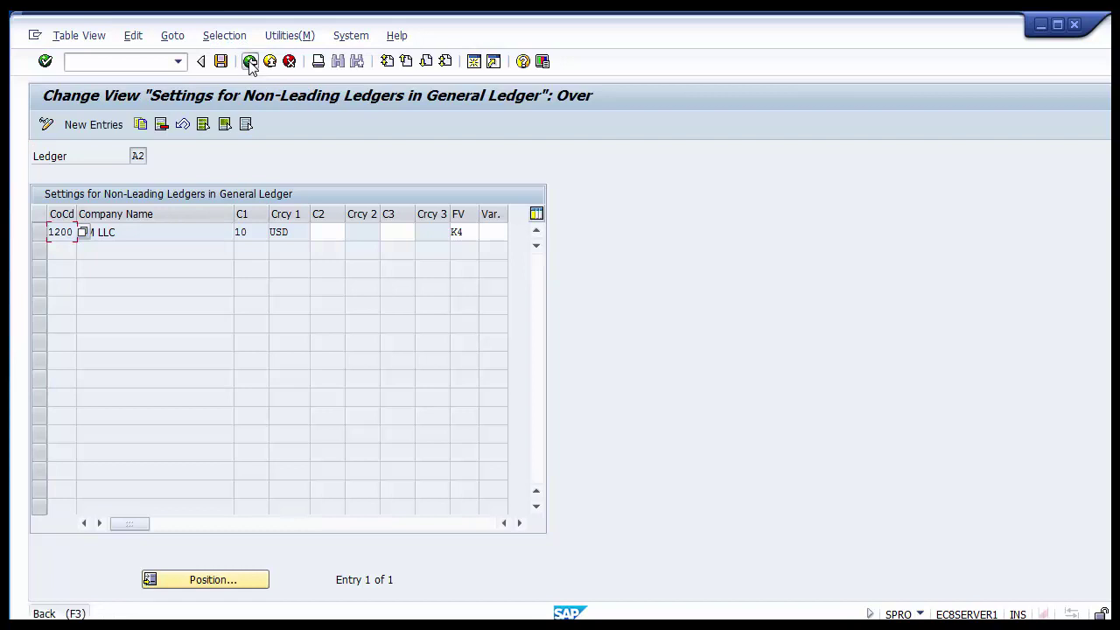
click(250, 63)
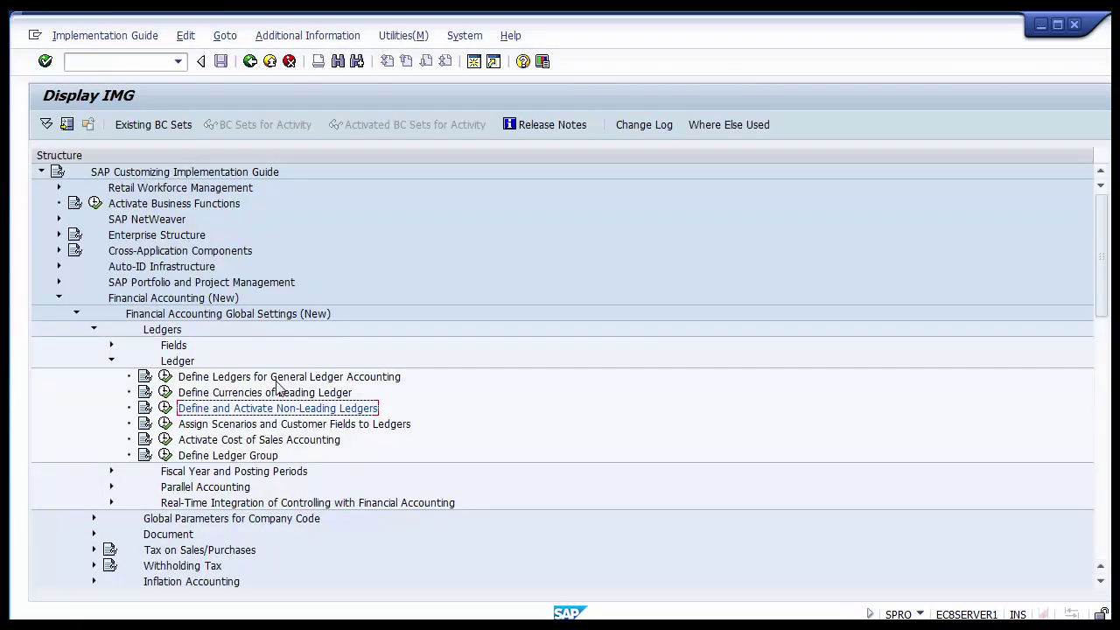
Switch to PowerPoint and read the slide on assigning scenarios and customer fields to ledgers
key(alt+Tab)
click(208, 384)
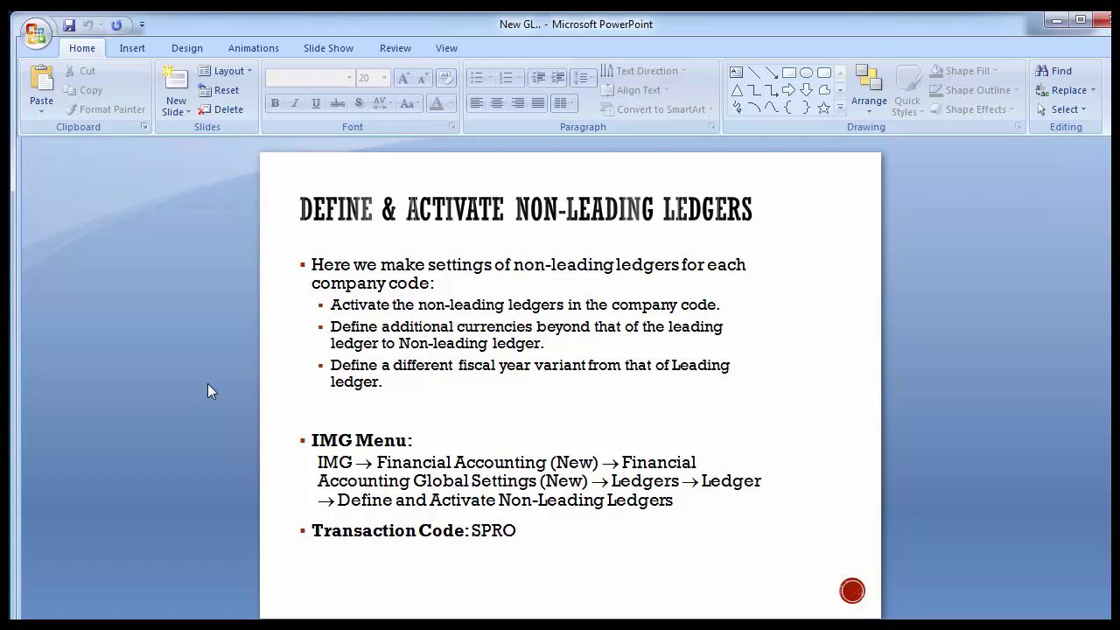
key(Page_Down)
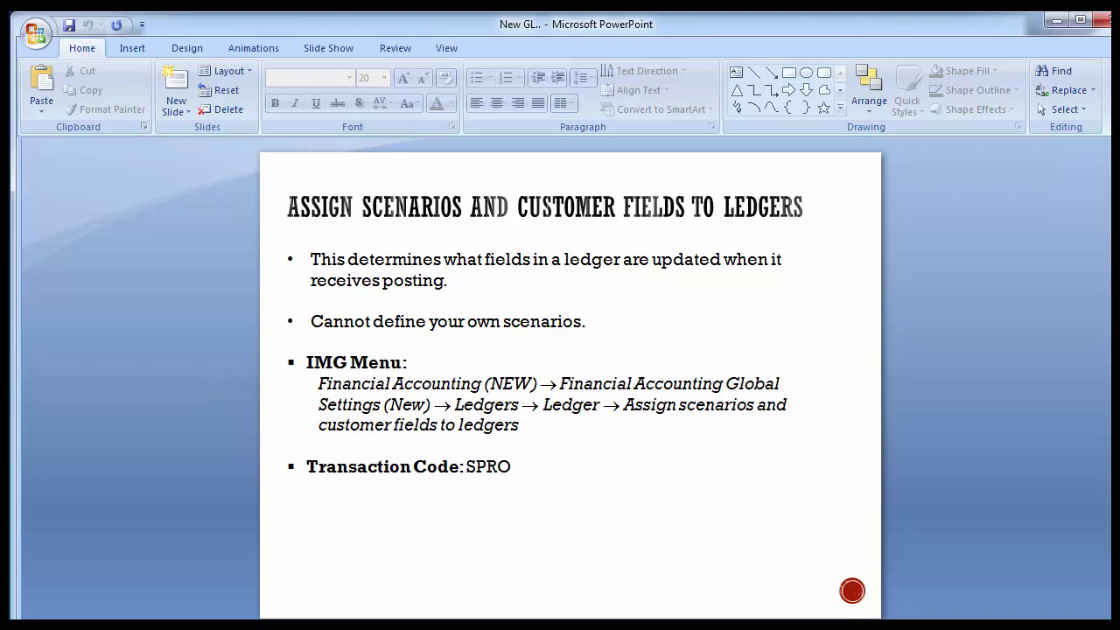
Switch back to SAP and open the Assign Scenarios and Customer Fields to Ledgers activity
mouse_move(535, 623)
click(591, 602)
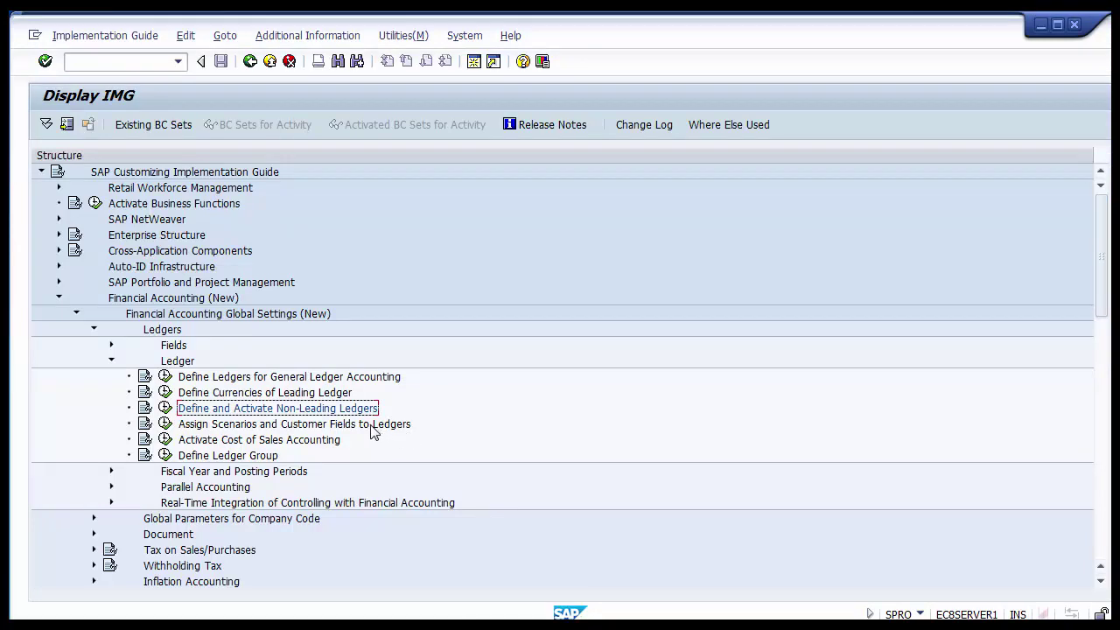
click(315, 428)
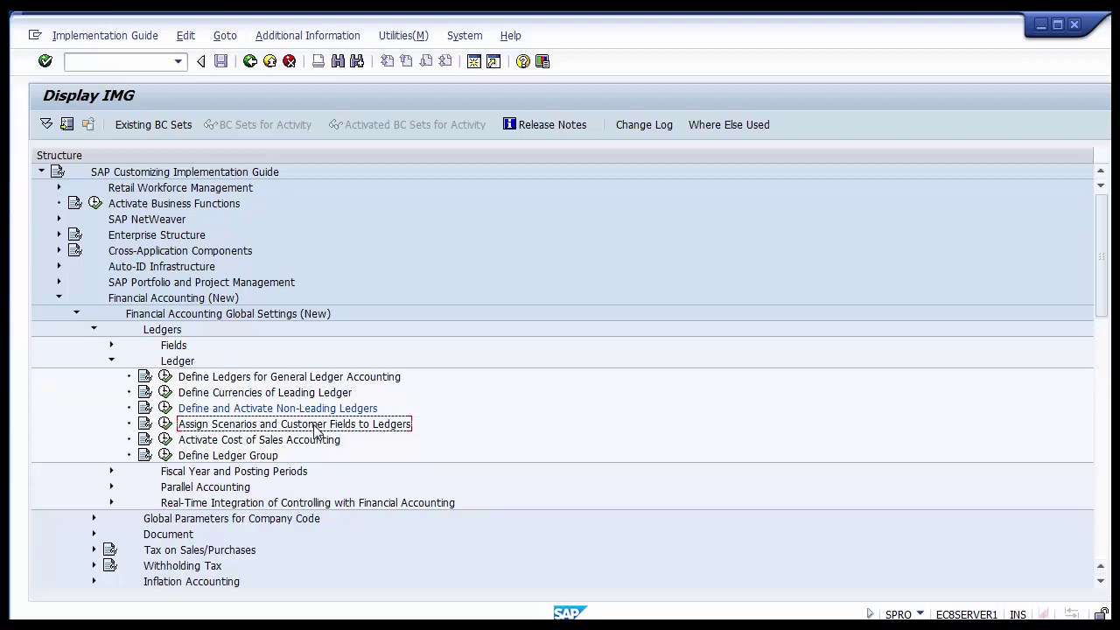
click(165, 425)
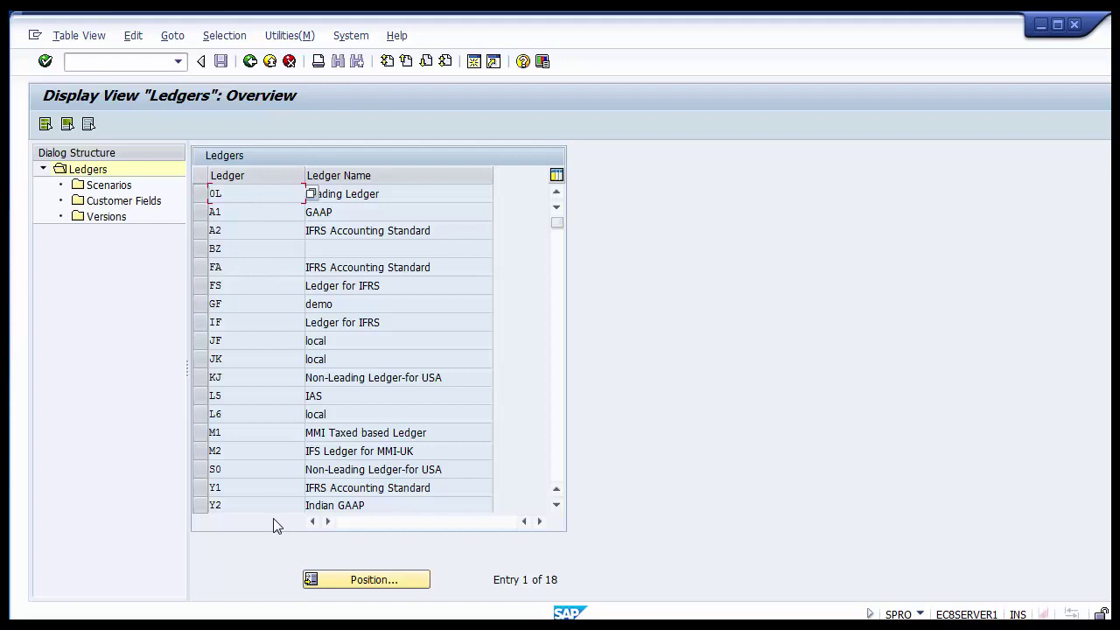
Look over the Scenarios, Customer Fields and Versions nodes of the ledger dialog structure and the leading ledger 0L row
click(96, 172)
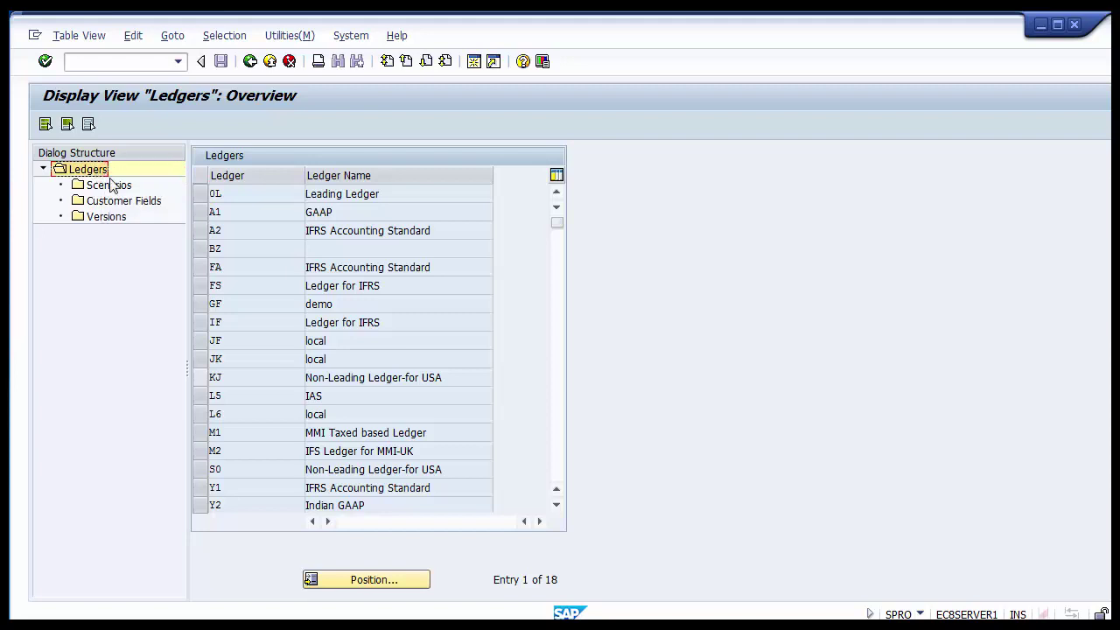
click(110, 184)
click(126, 202)
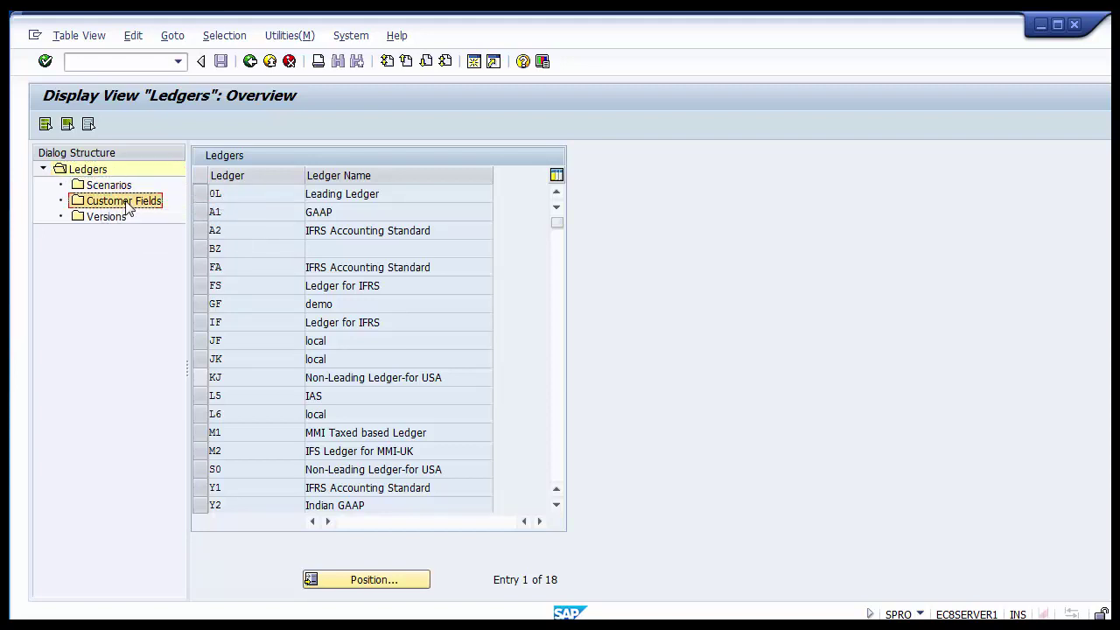
click(112, 221)
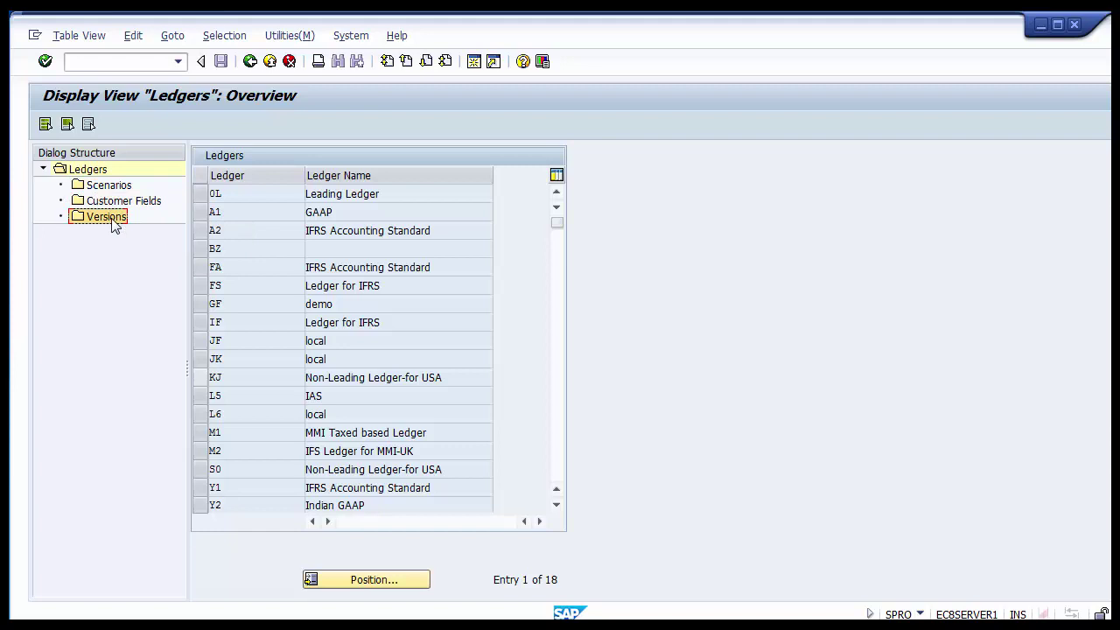
click(123, 187)
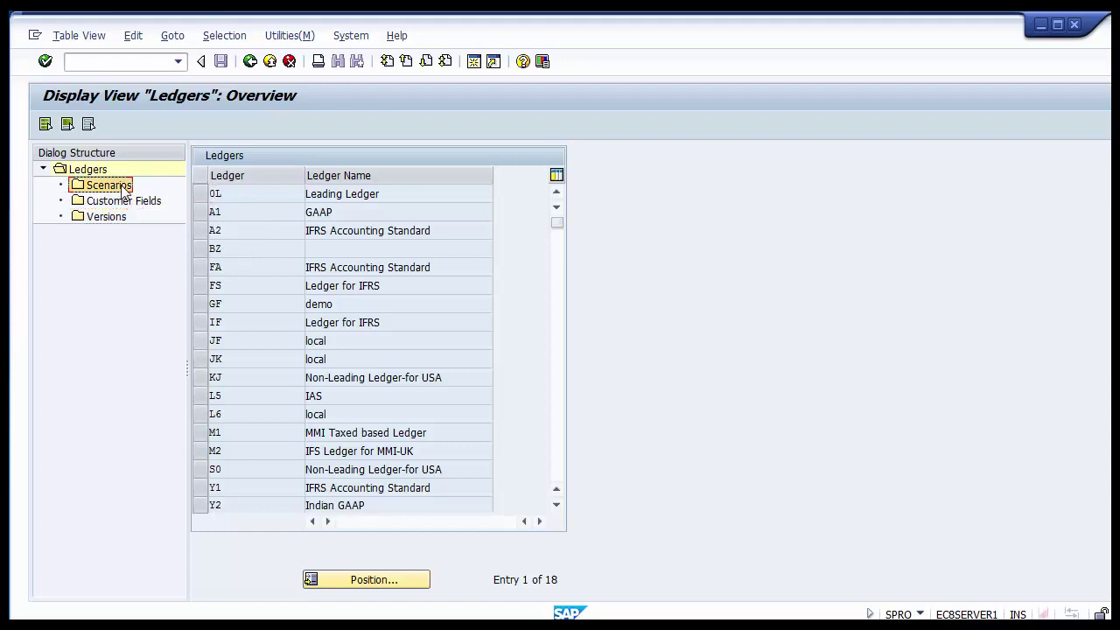
click(200, 197)
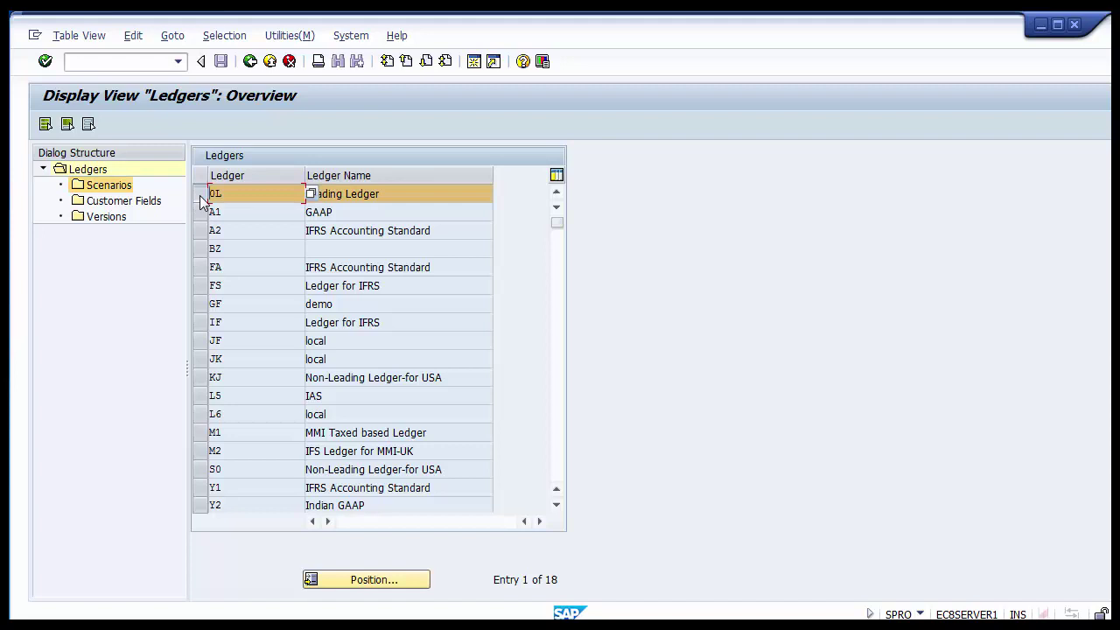
click(129, 187)
click(200, 194)
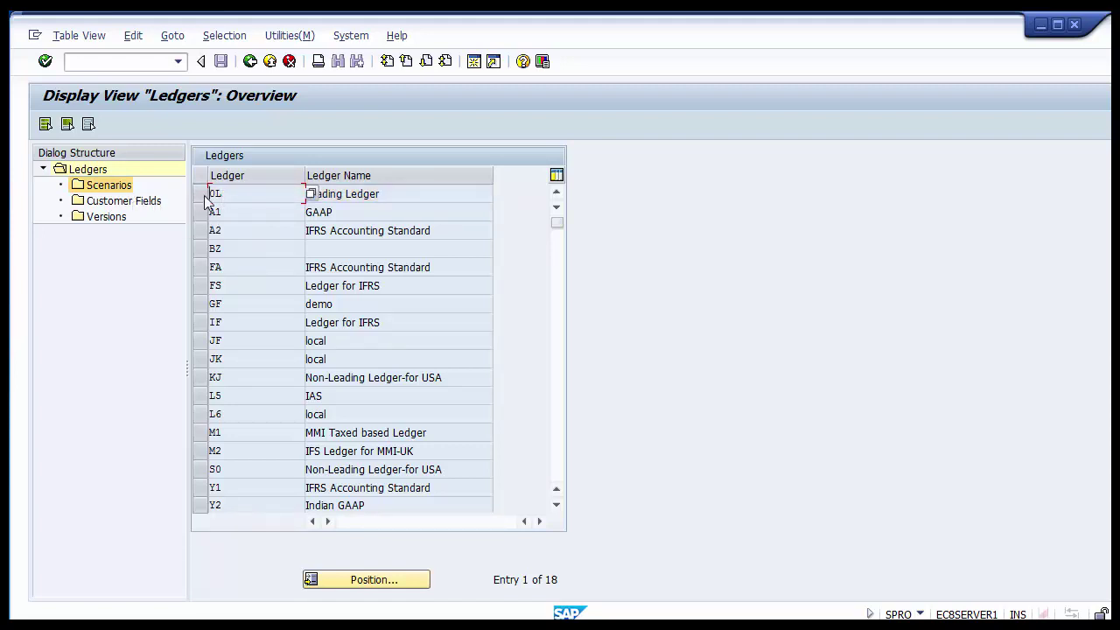
Open the scenarios assigned to leading ledger 0L and compare them with the PowerPoint slide on scenarios provided by SAP
click(199, 194)
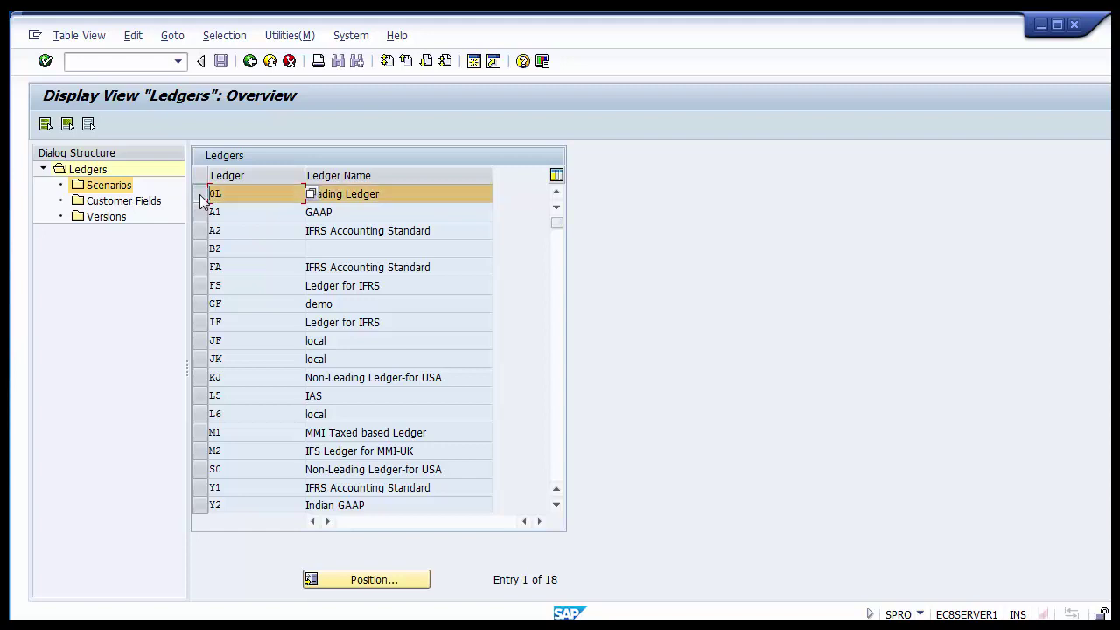
double_click(118, 190)
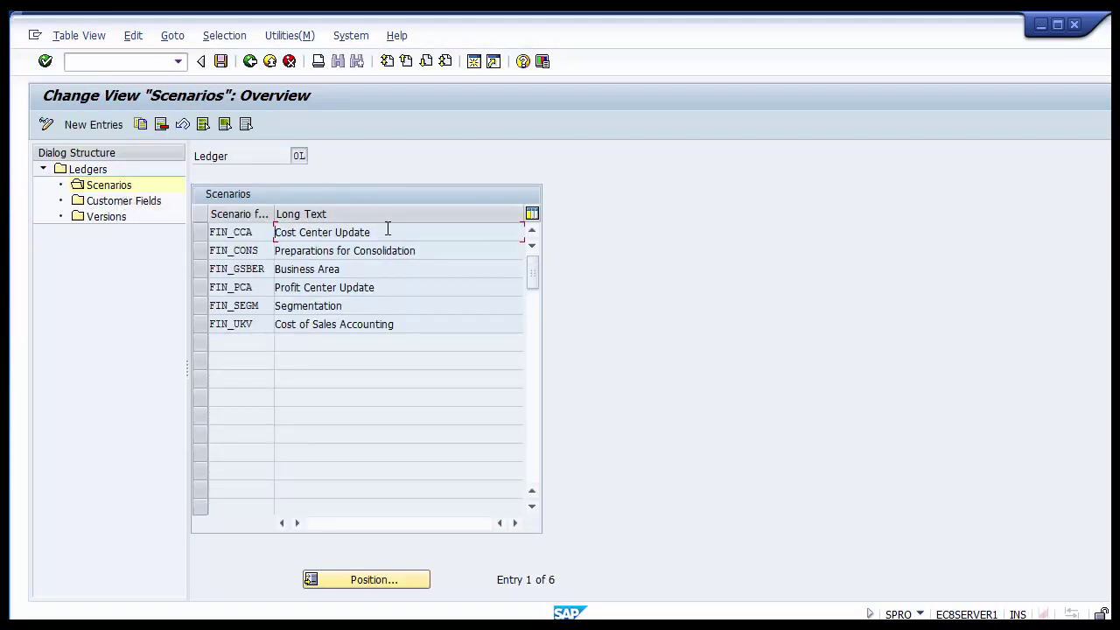
click(428, 252)
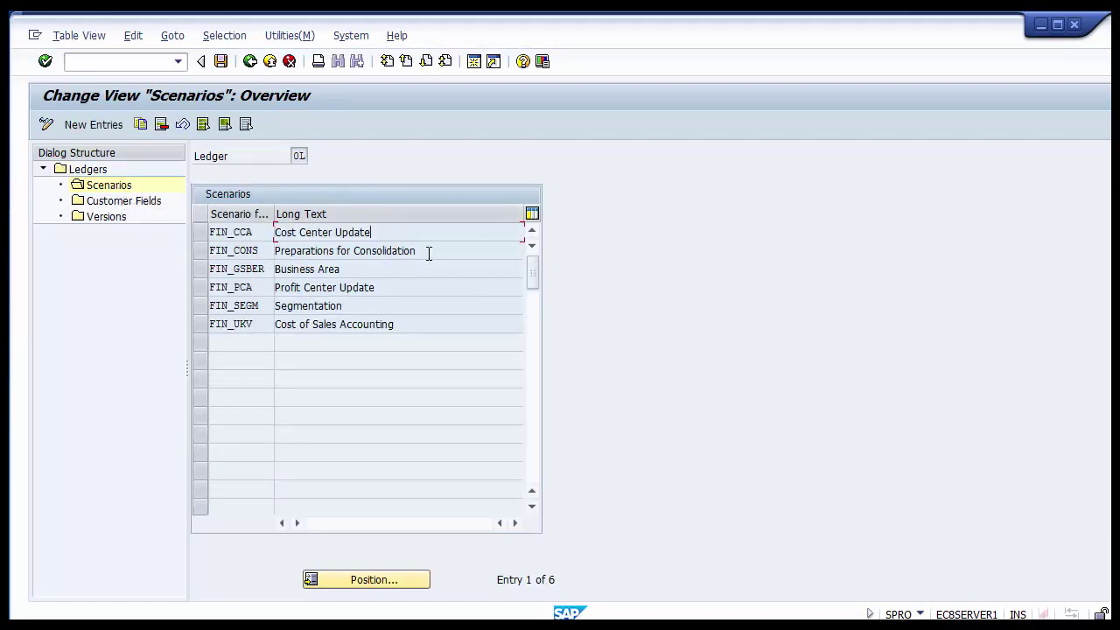
click(412, 303)
click(421, 322)
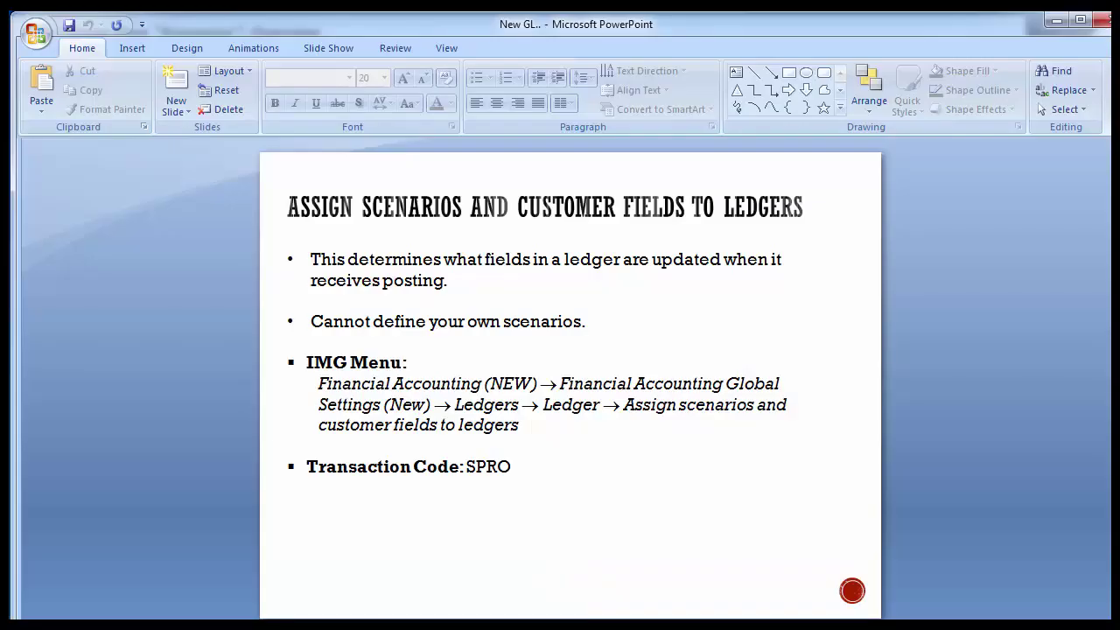
key(Page_Down)
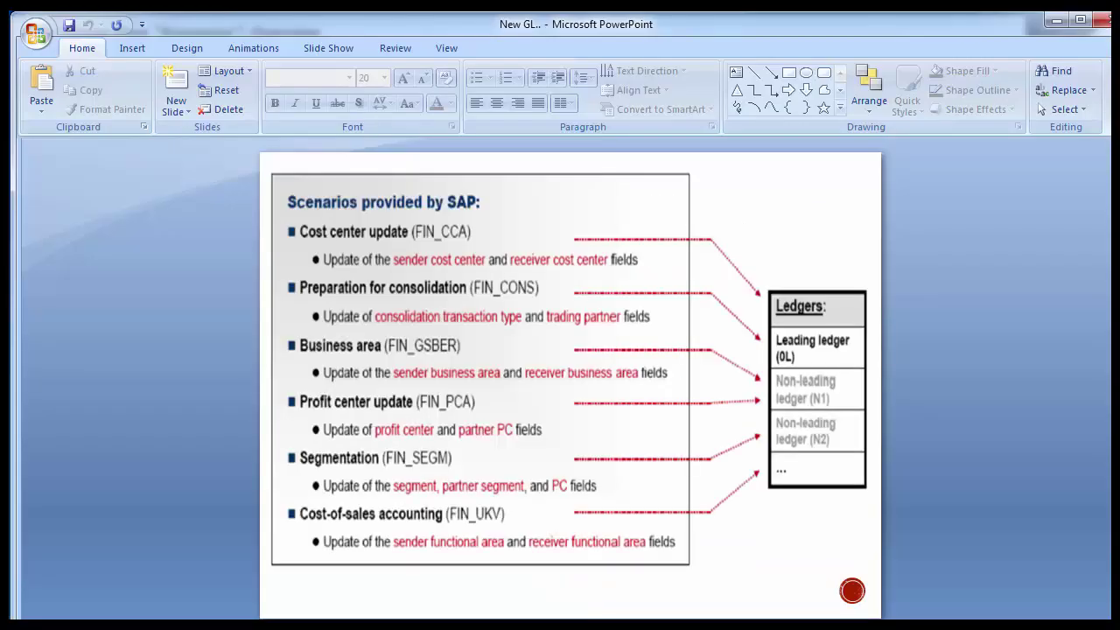
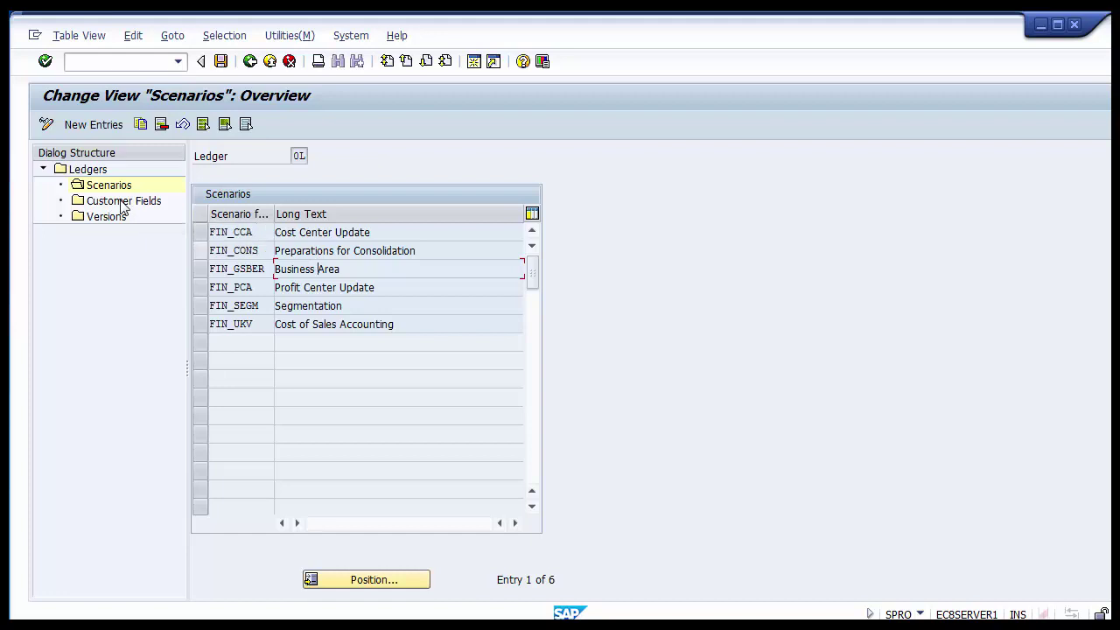
Switch back to SAP and look over the customer fields and versions of leading ledger 0L
double_click(122, 203)
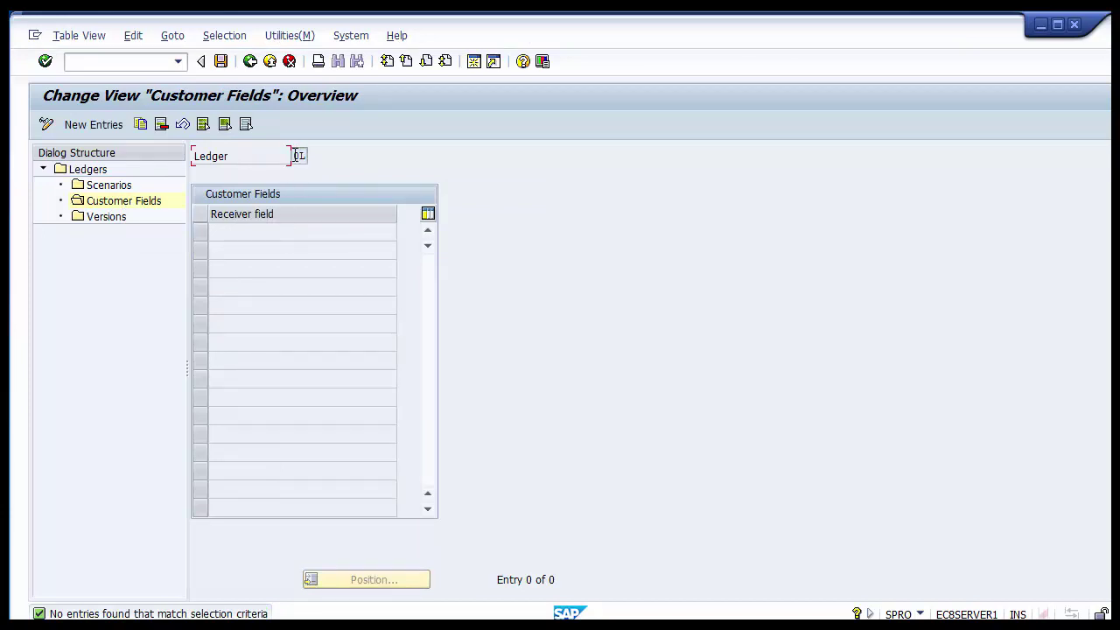
double_click(112, 220)
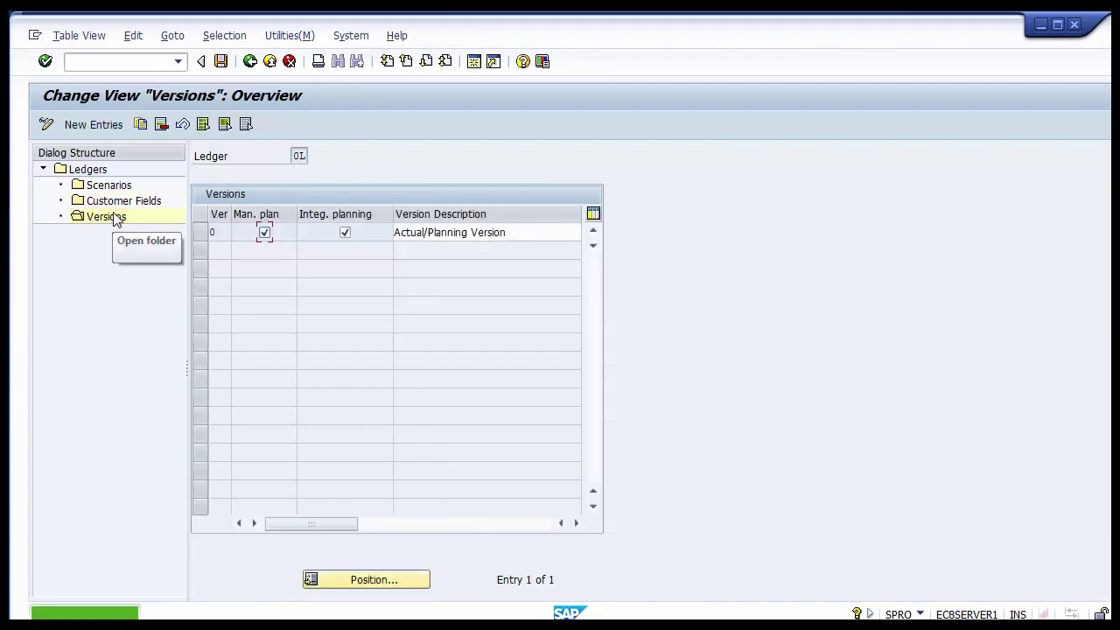
click(215, 233)
click(199, 237)
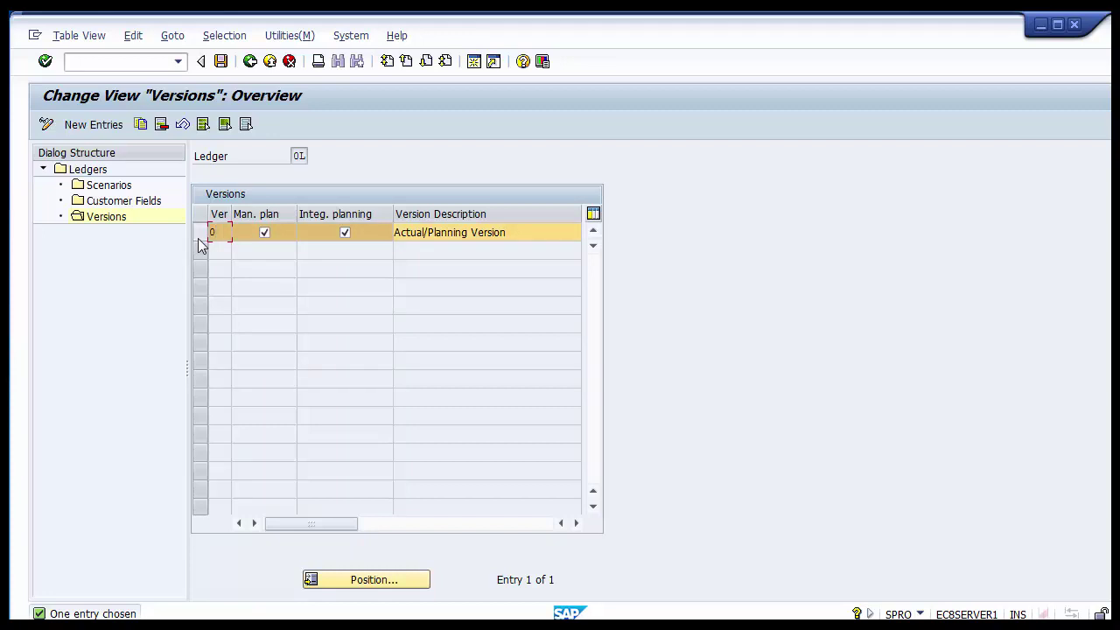
click(198, 237)
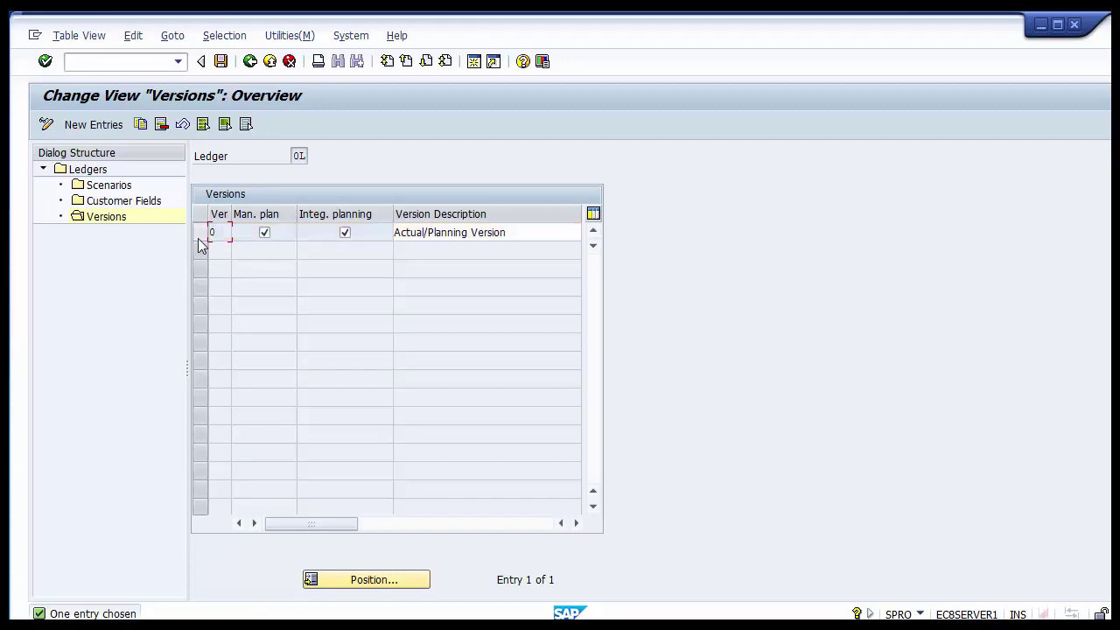
Add version 001 to ledger 0L with manual planning and integrated planning enabled and the description Actual/Plan
click(91, 128)
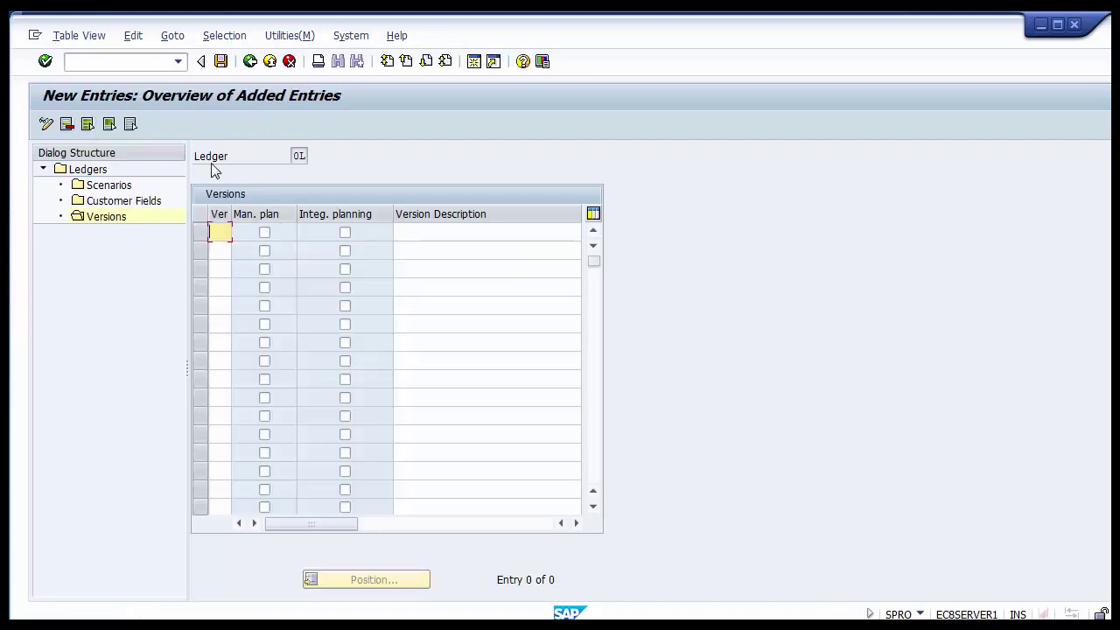
text(001)
click(265, 233)
click(345, 232)
click(429, 233)
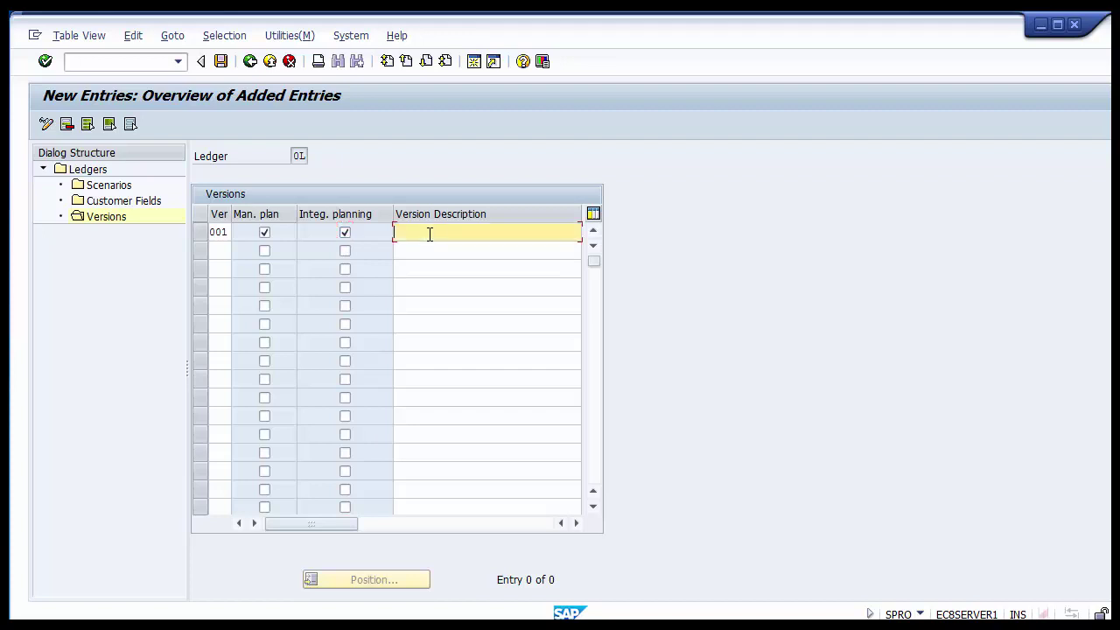
text(Actual)
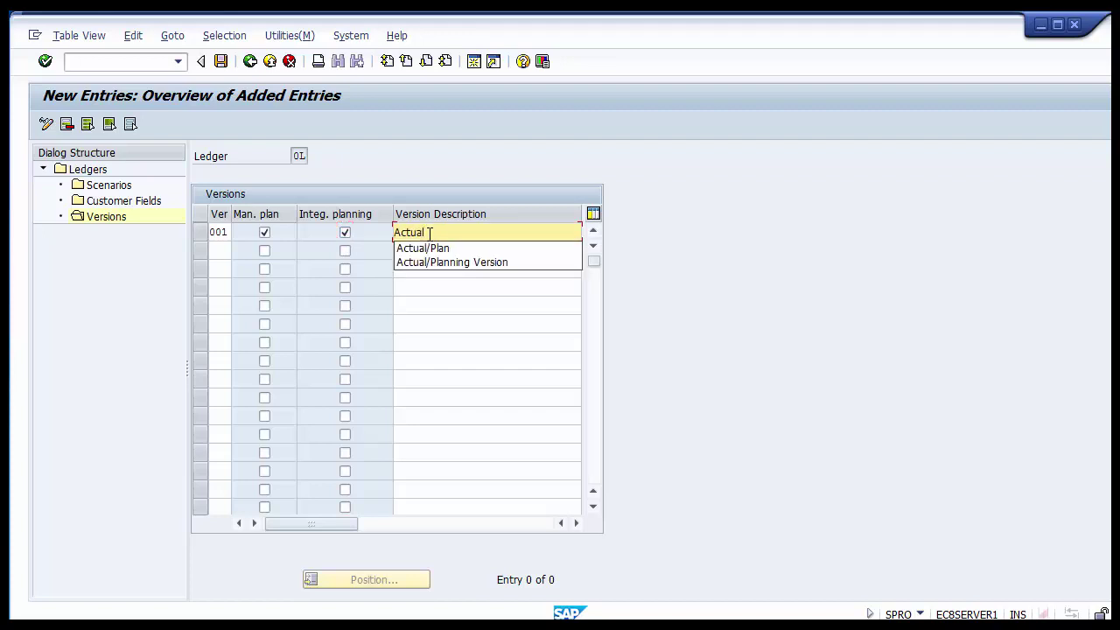
key(Down)
key(Return)
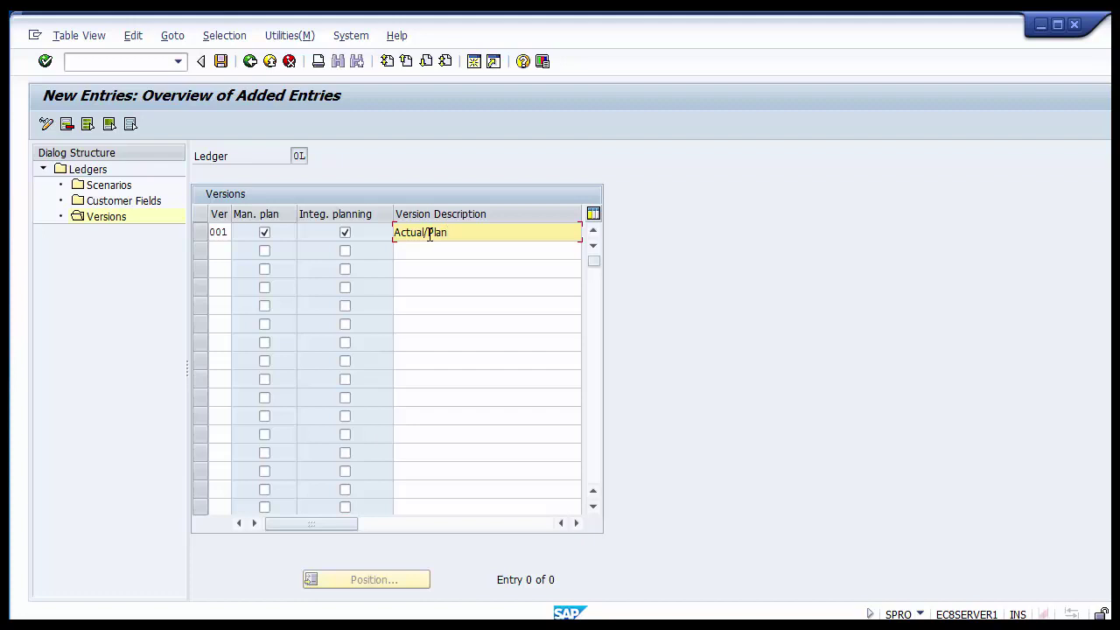
Save the new ledger 0L version to the New GL Config. customizing request and return to the ledger overview
click(220, 61)
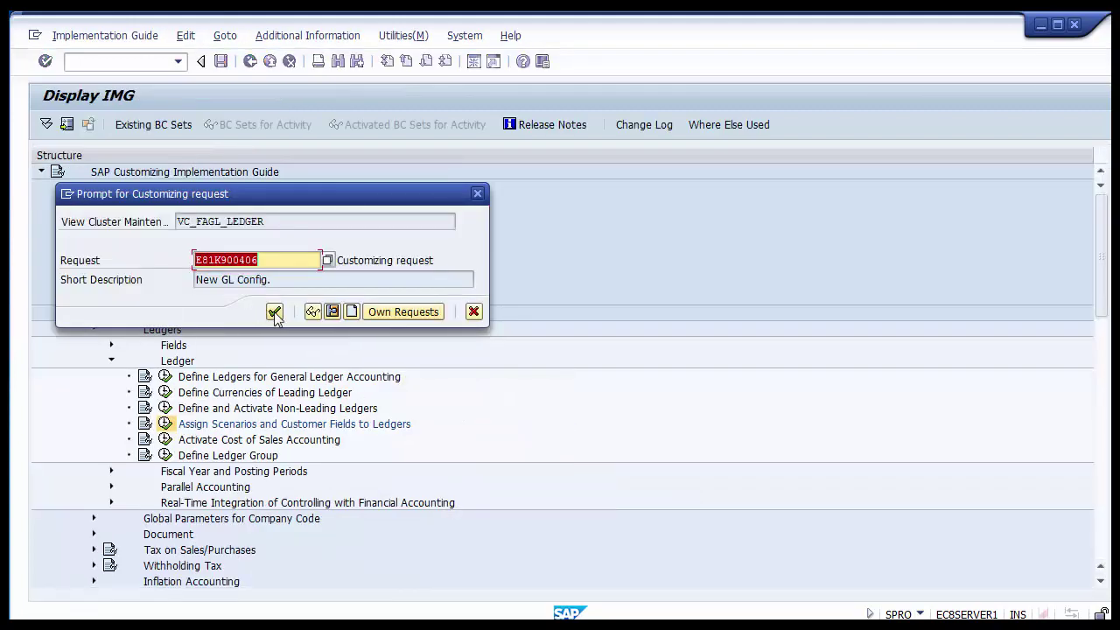
click(274, 311)
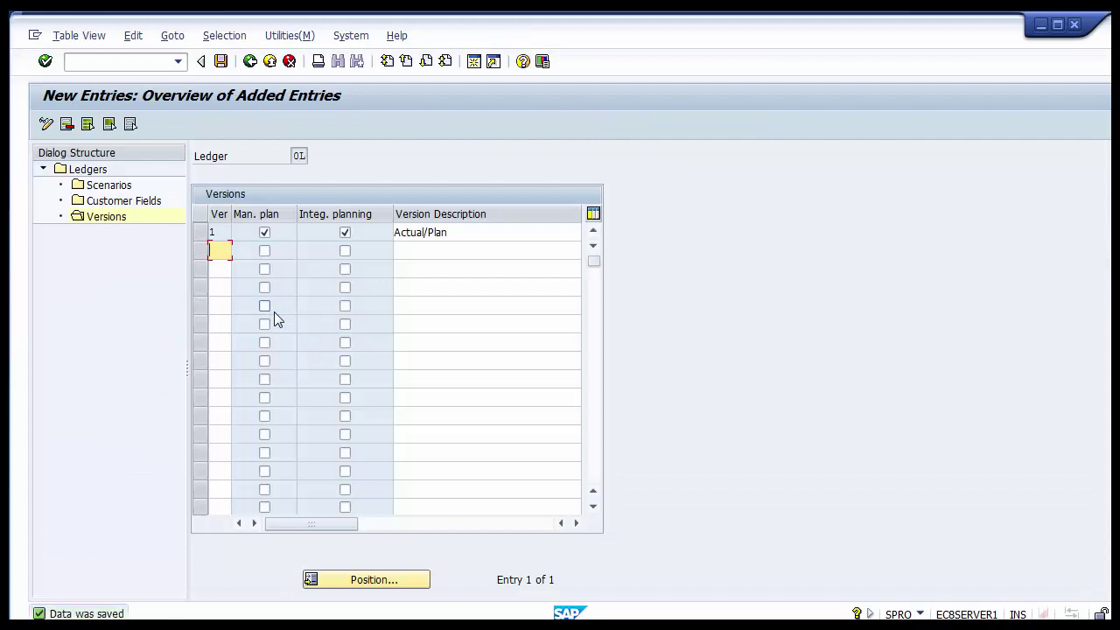
click(249, 66)
click(249, 65)
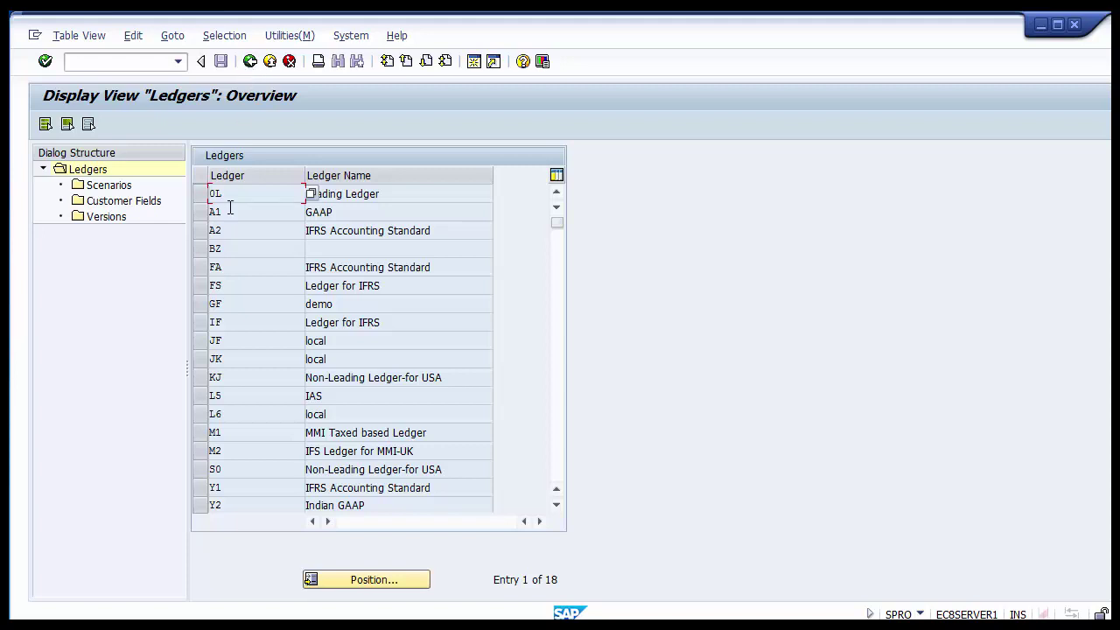
Open the scenarios of ledger A1 and add a new entry for the cost center update scenario FIN_CCA
click(201, 212)
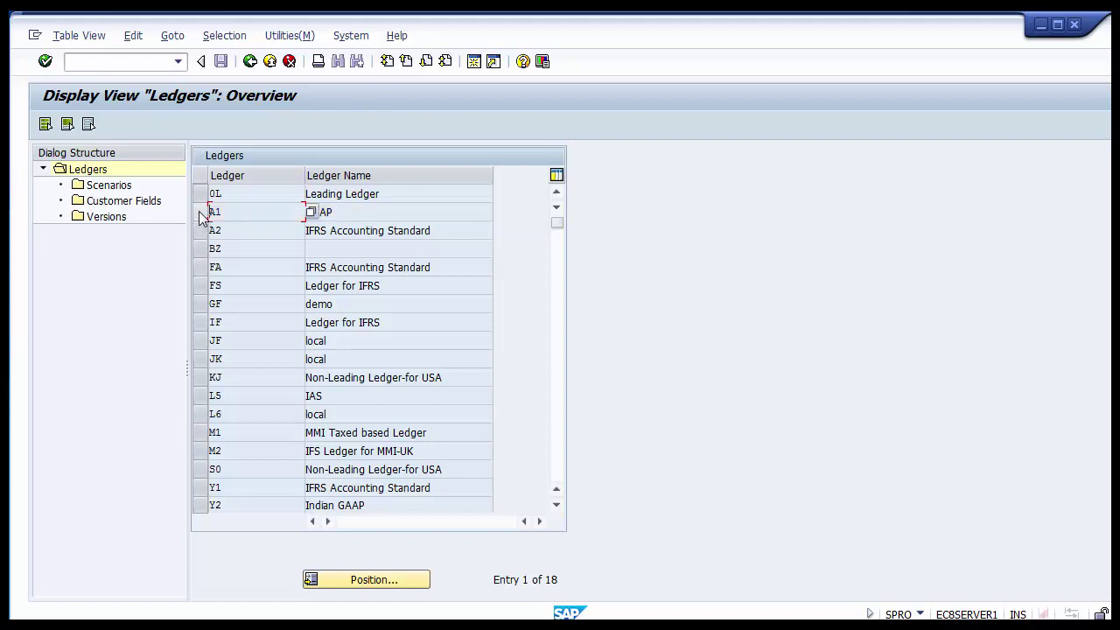
click(123, 189)
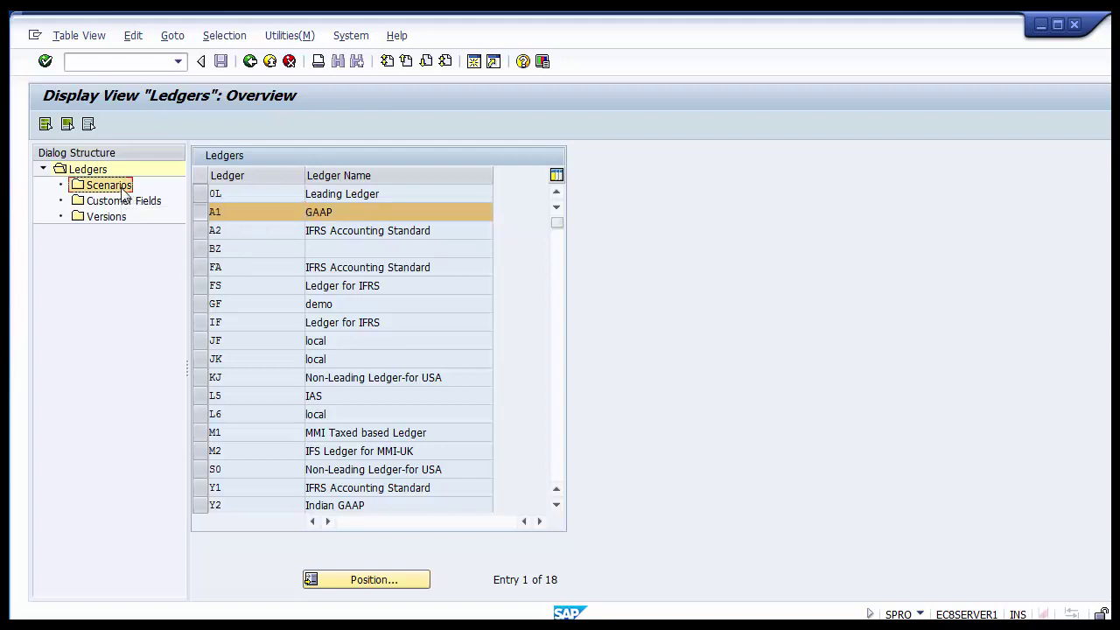
double_click(123, 189)
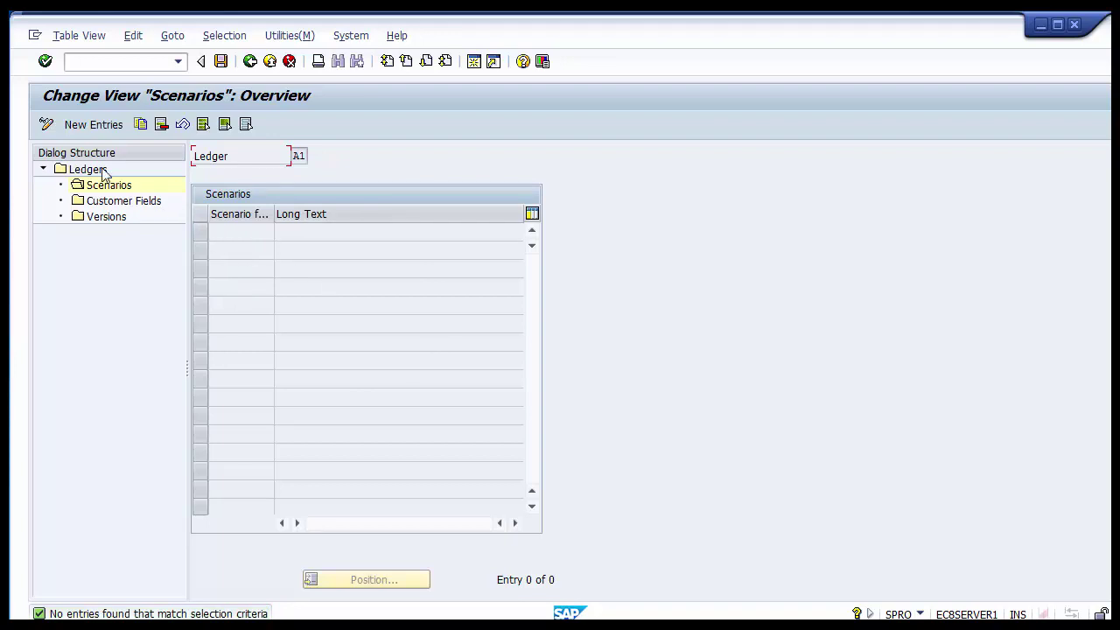
click(92, 125)
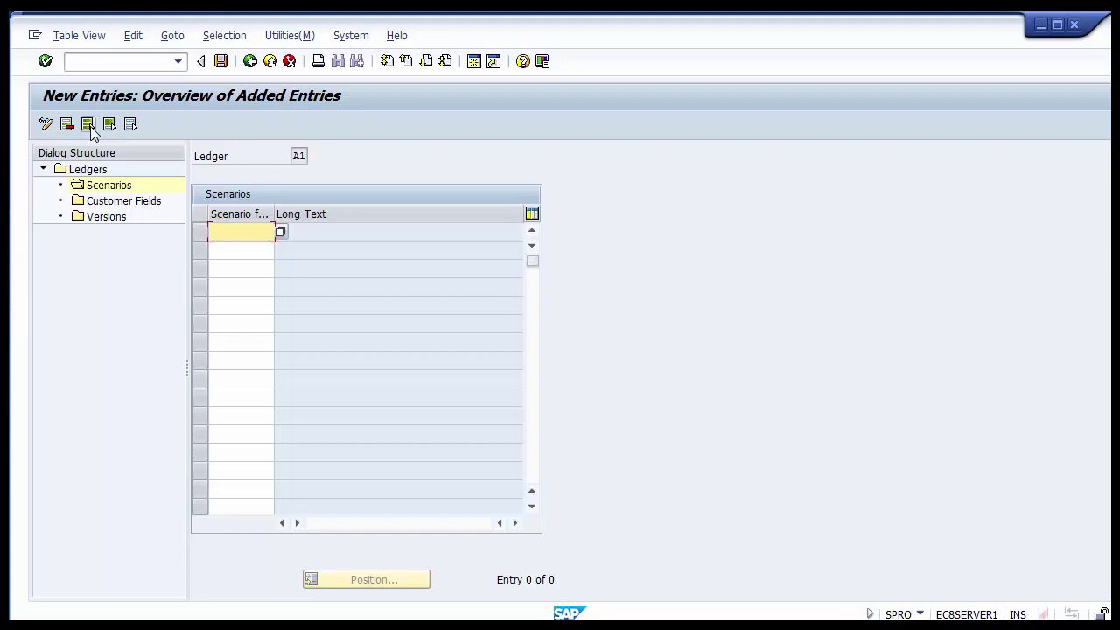
click(280, 232)
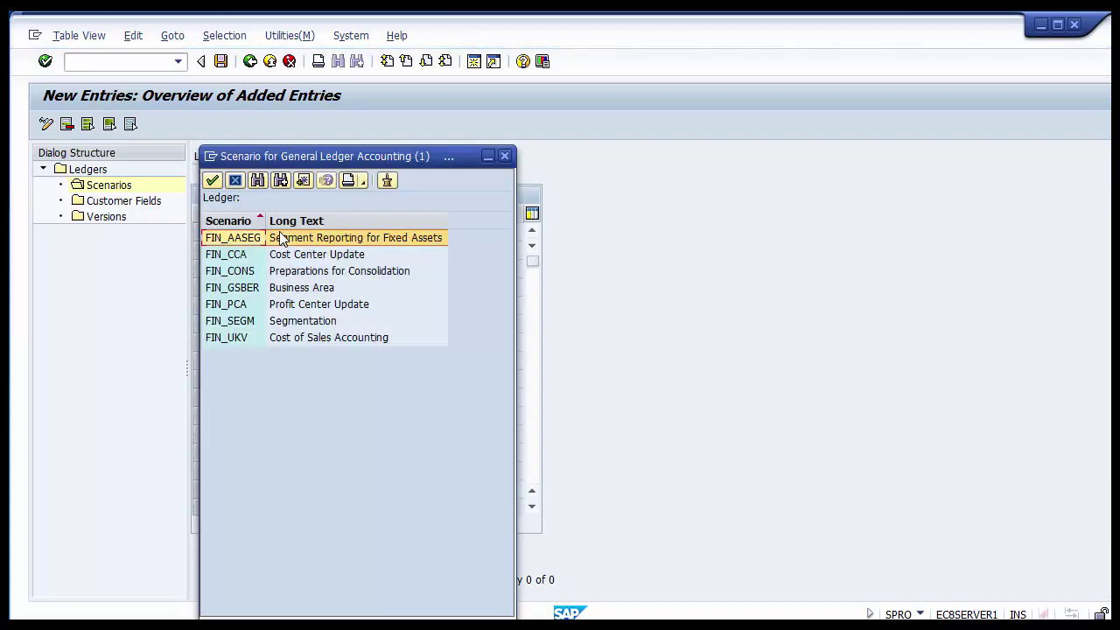
key(Down)
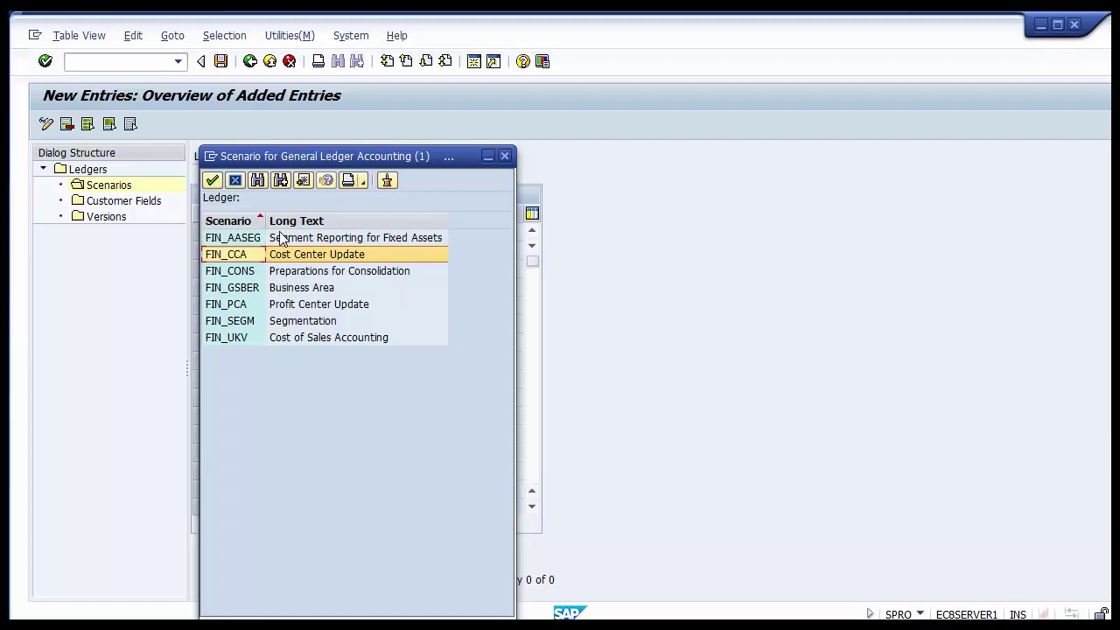
key(Return)
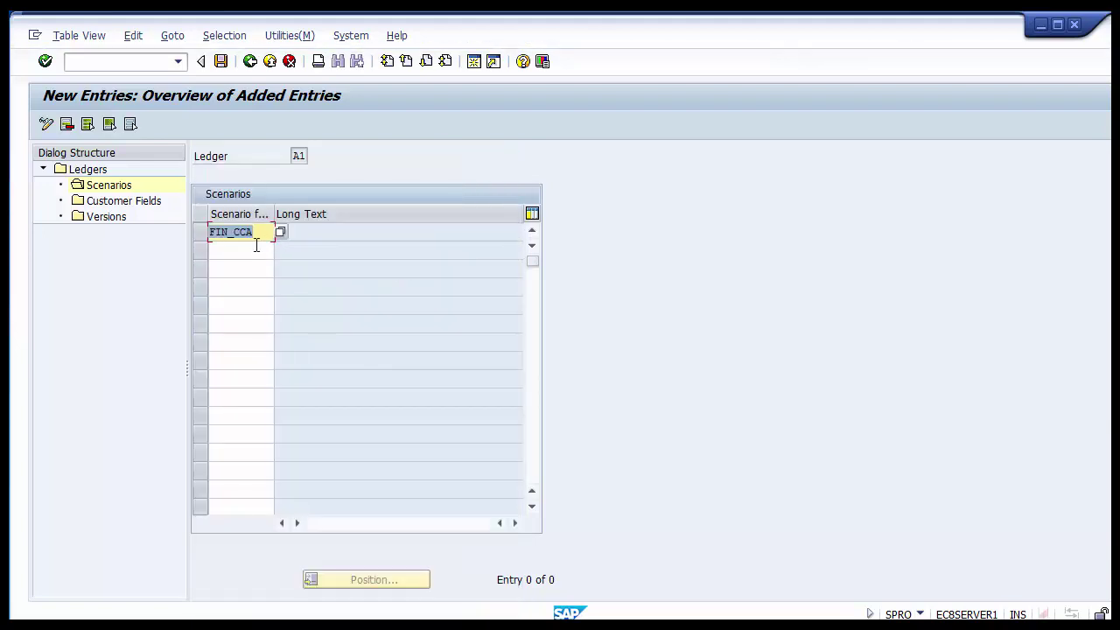
Add the business area scenario FIN_GSBER as the second entry for ledger A1 and confirm the entries
click(255, 248)
key(F4)
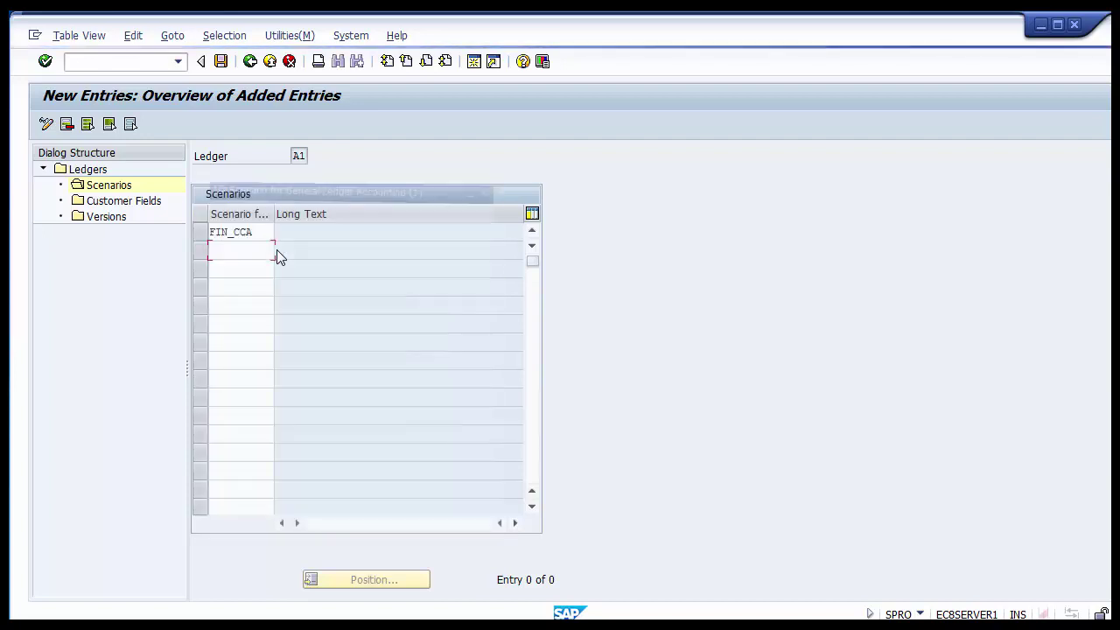
key(Down)
key(Down)
key(Down)
key(Down)
key(Up)
key(Return)
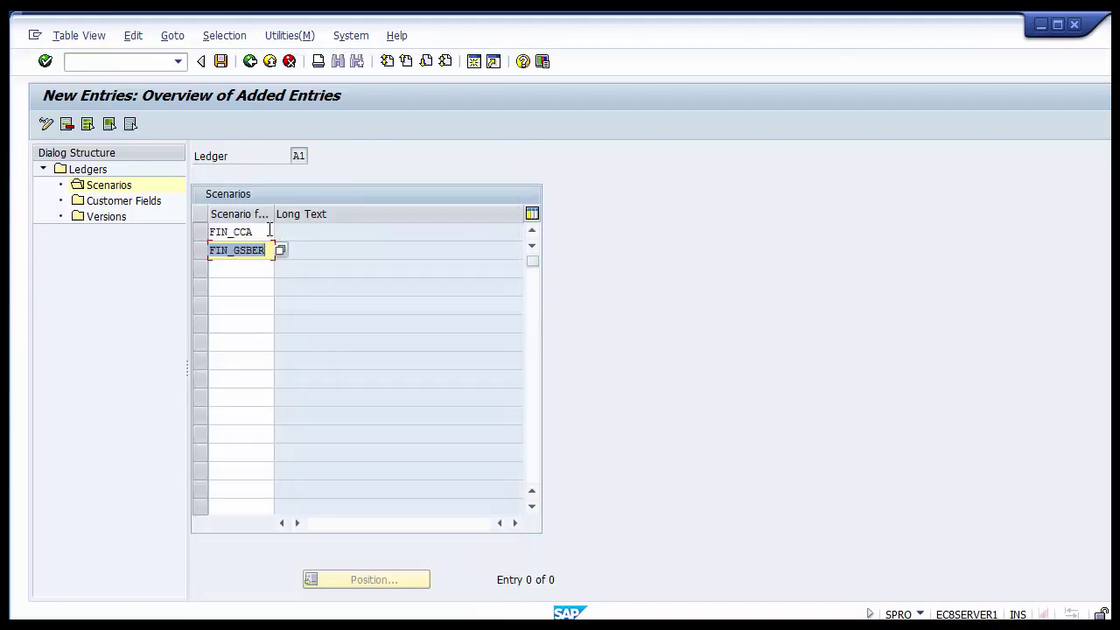
click(270, 231)
click(270, 250)
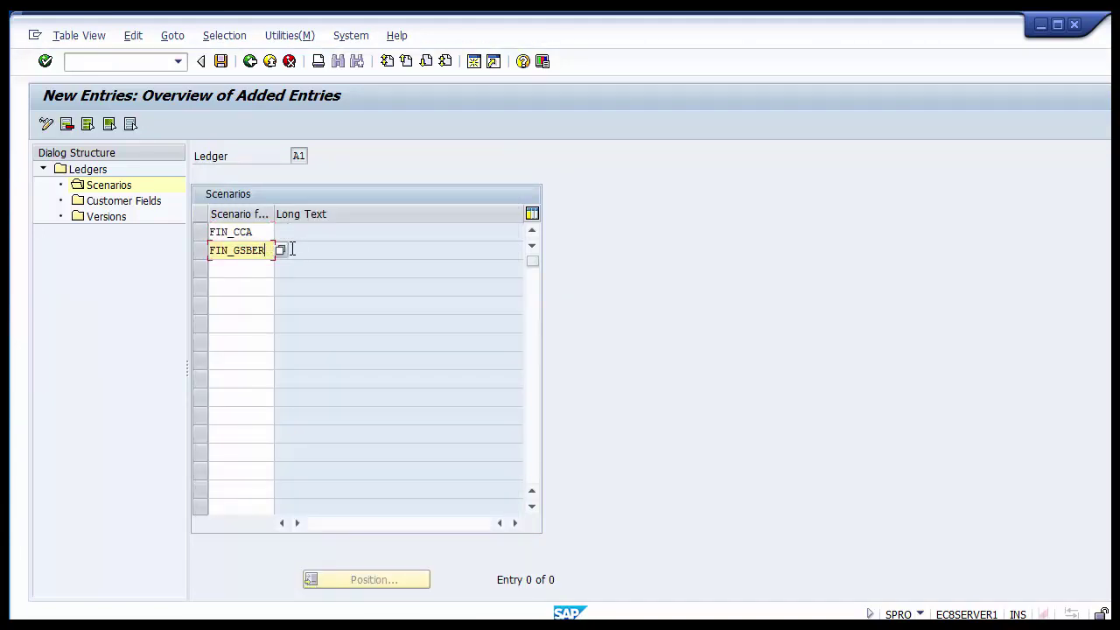
click(309, 249)
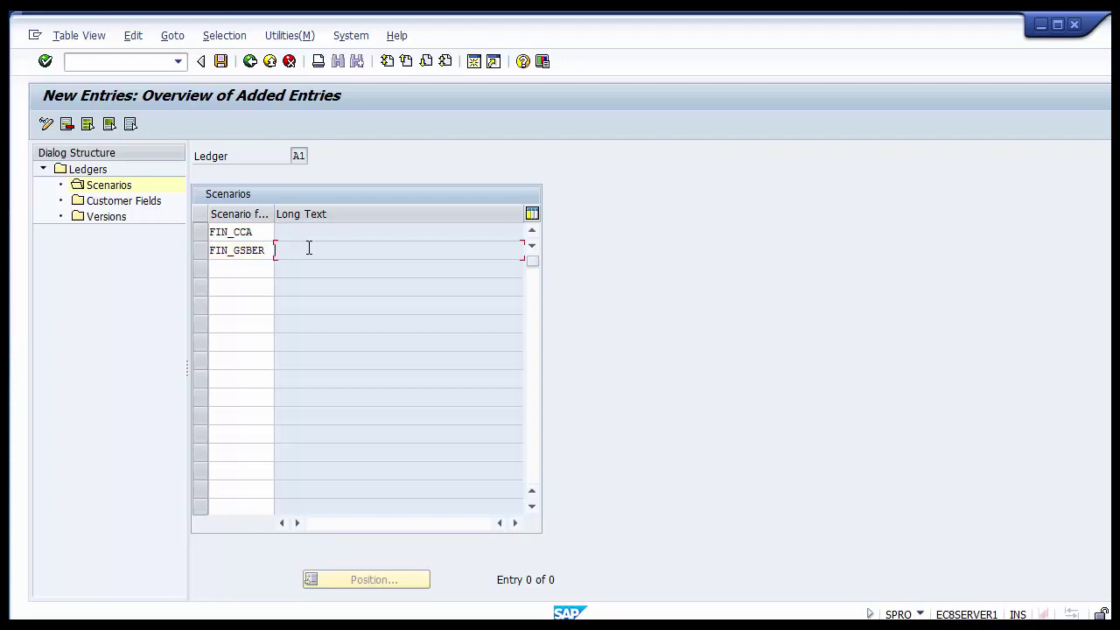
key(Return)
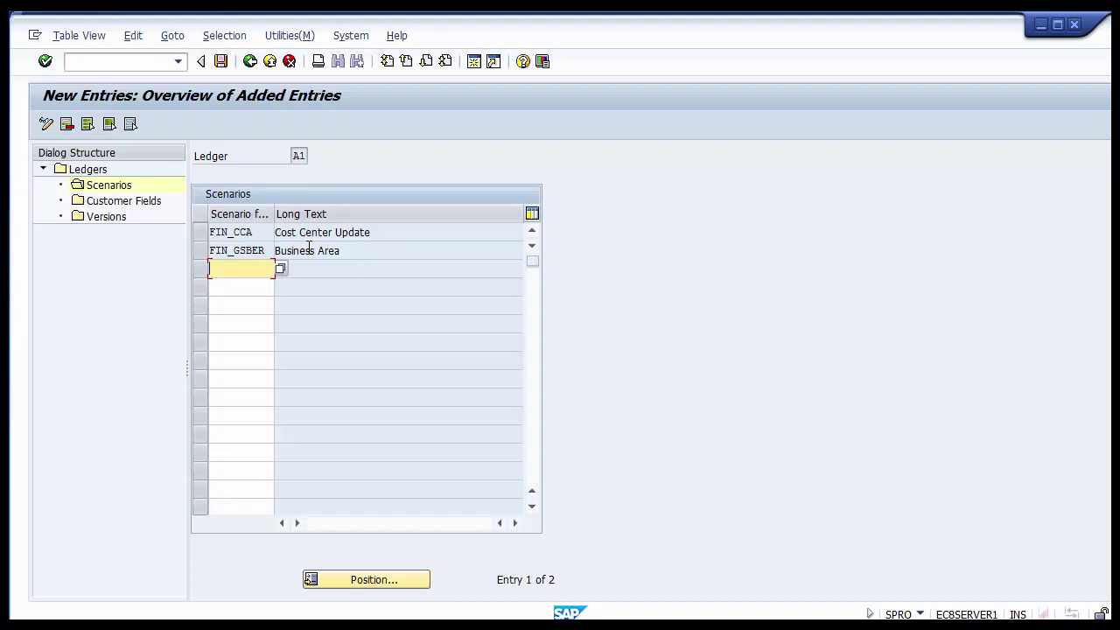
Add version 001 to ledger A1 with manual planning, integrated planning and the description Actual/Plan, and save it
click(104, 217)
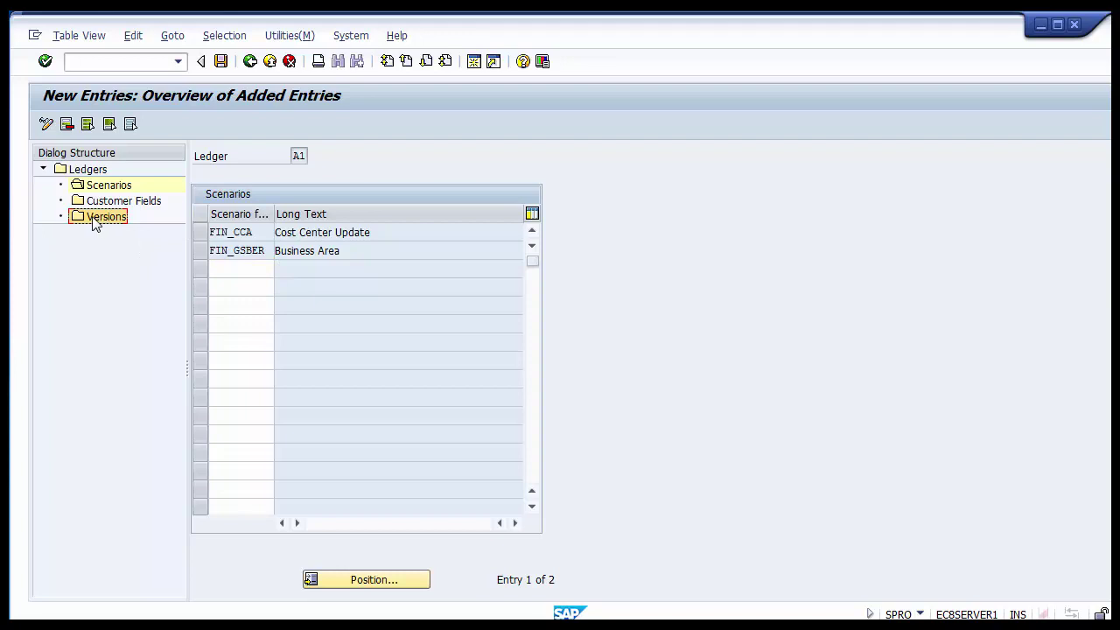
double_click(94, 222)
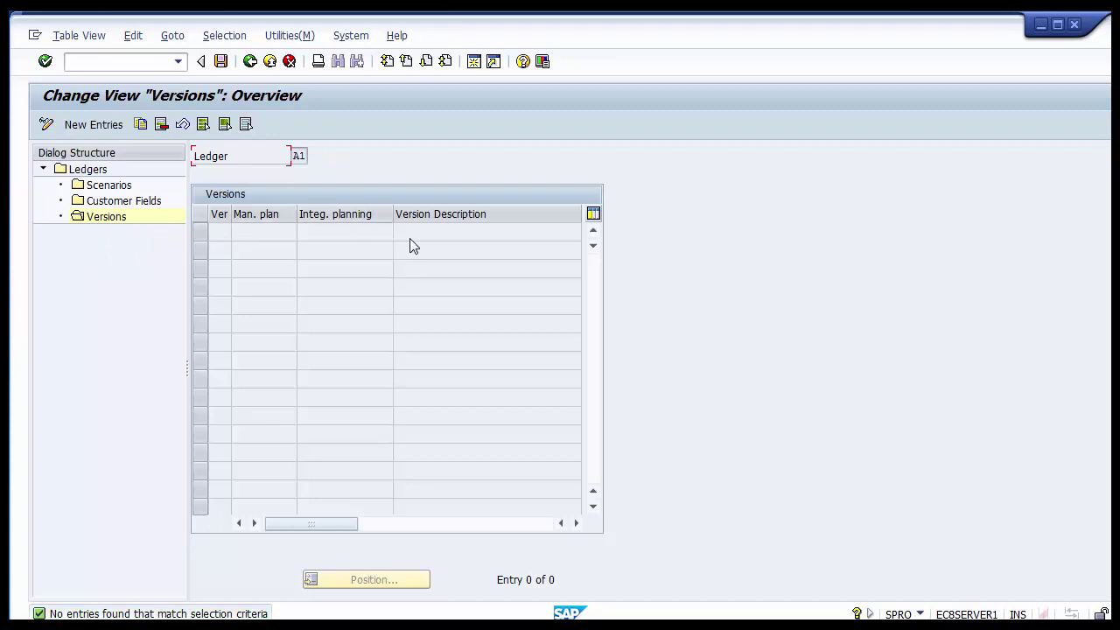
click(94, 125)
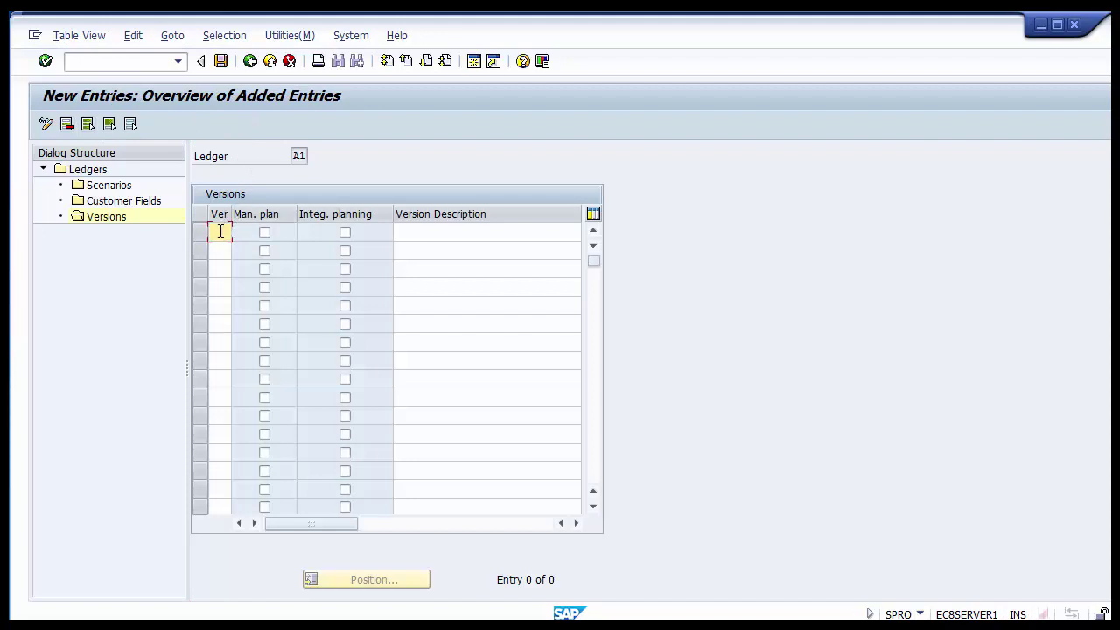
text(001)
click(264, 233)
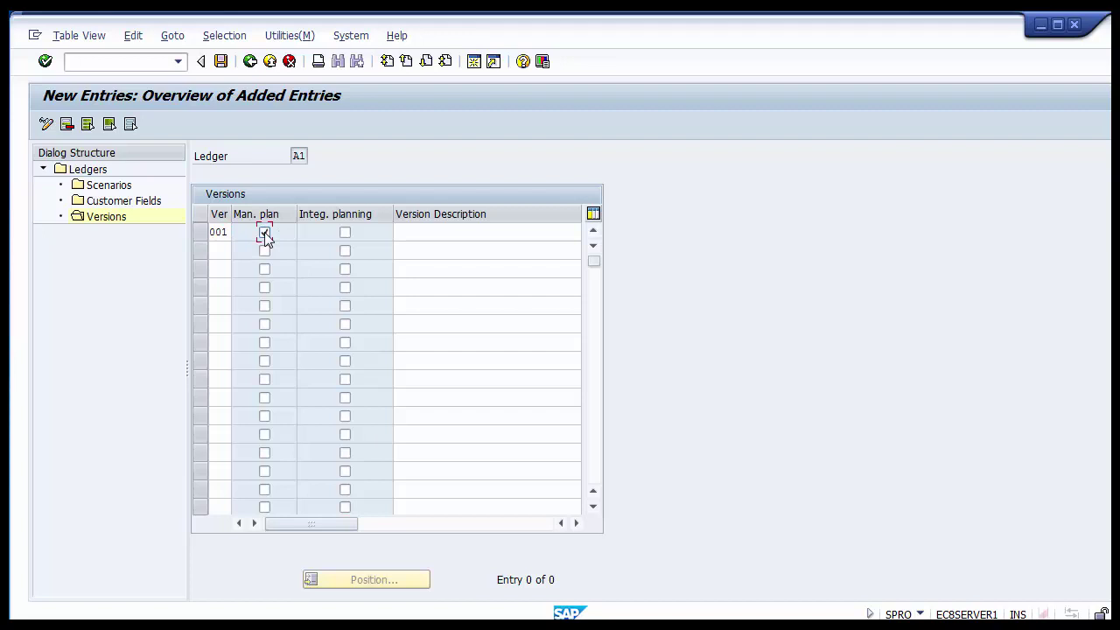
click(346, 233)
click(413, 234)
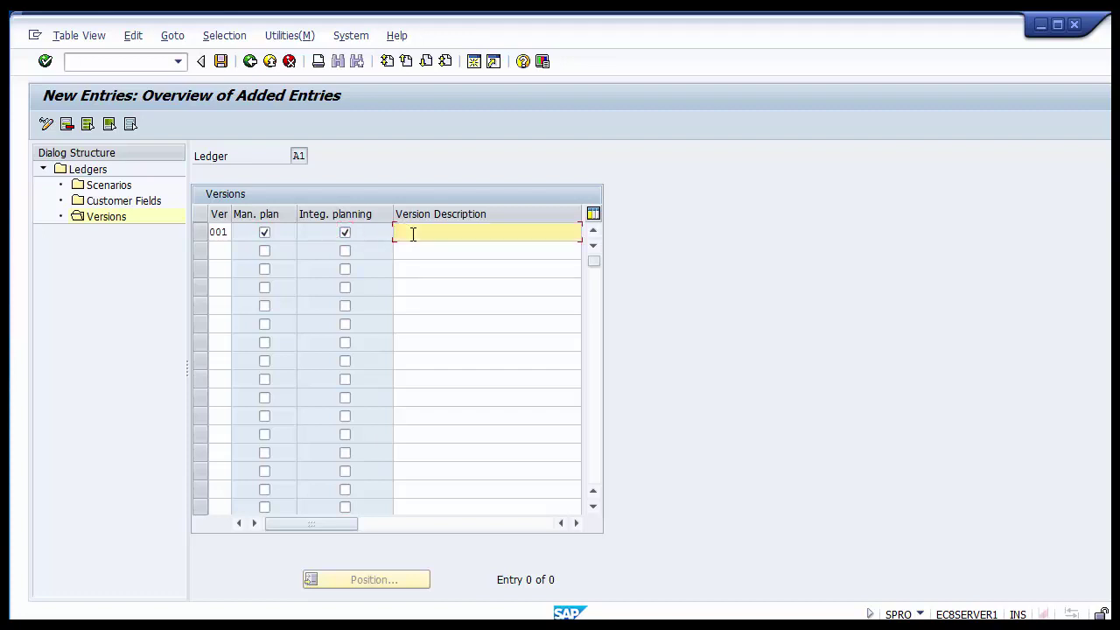
text(A)
key(Down)
key(Return)
click(221, 63)
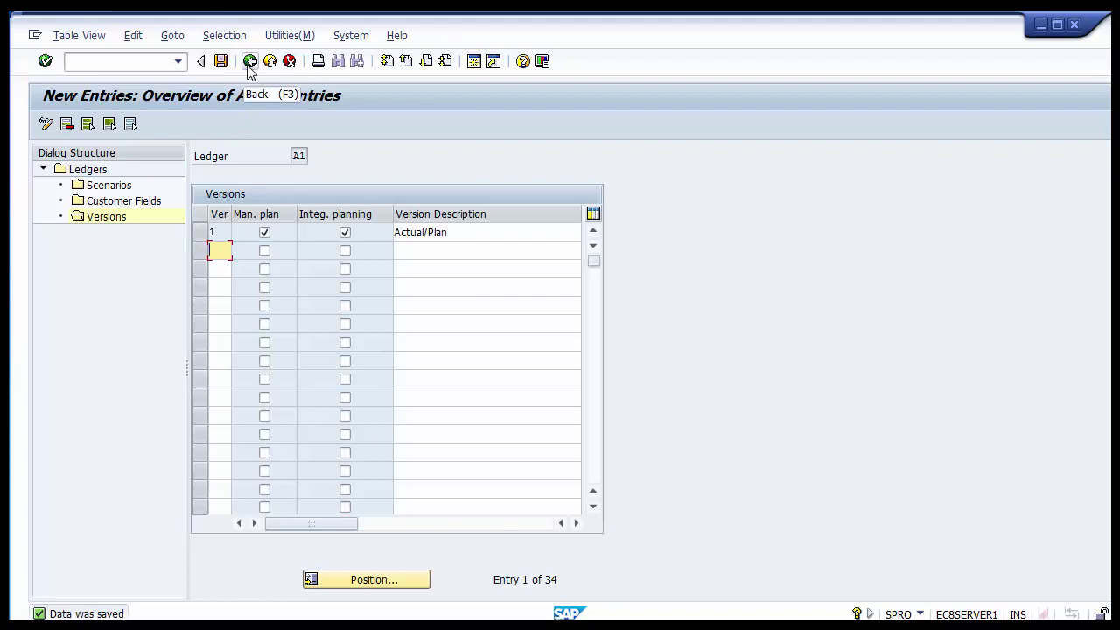
Return to the ledger overview and open the scenarios assigned to ledger A2
click(249, 61)
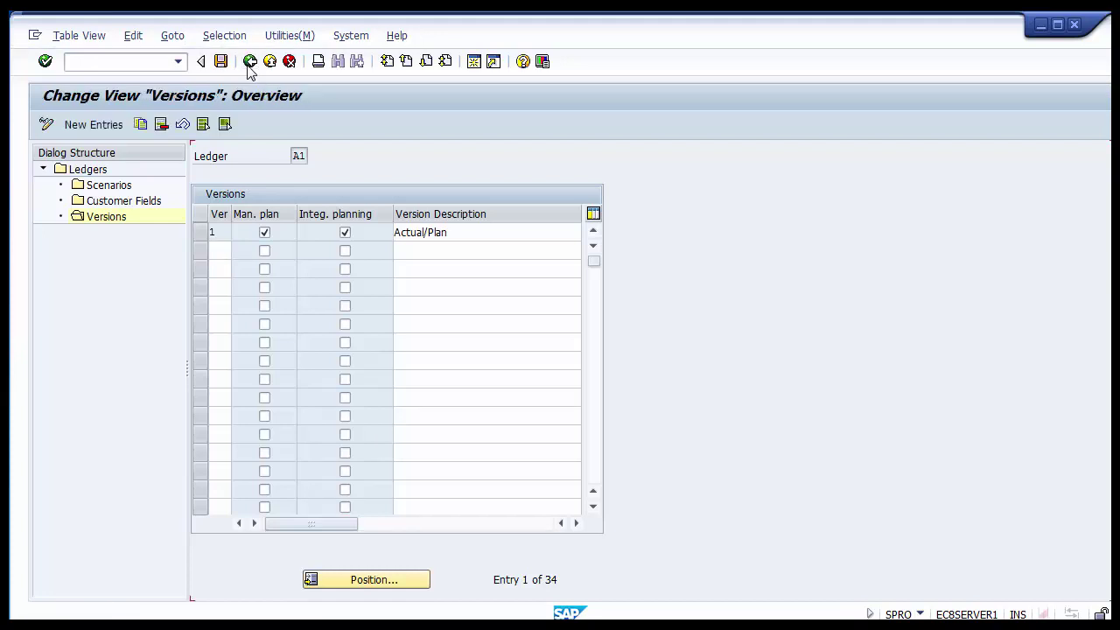
click(249, 63)
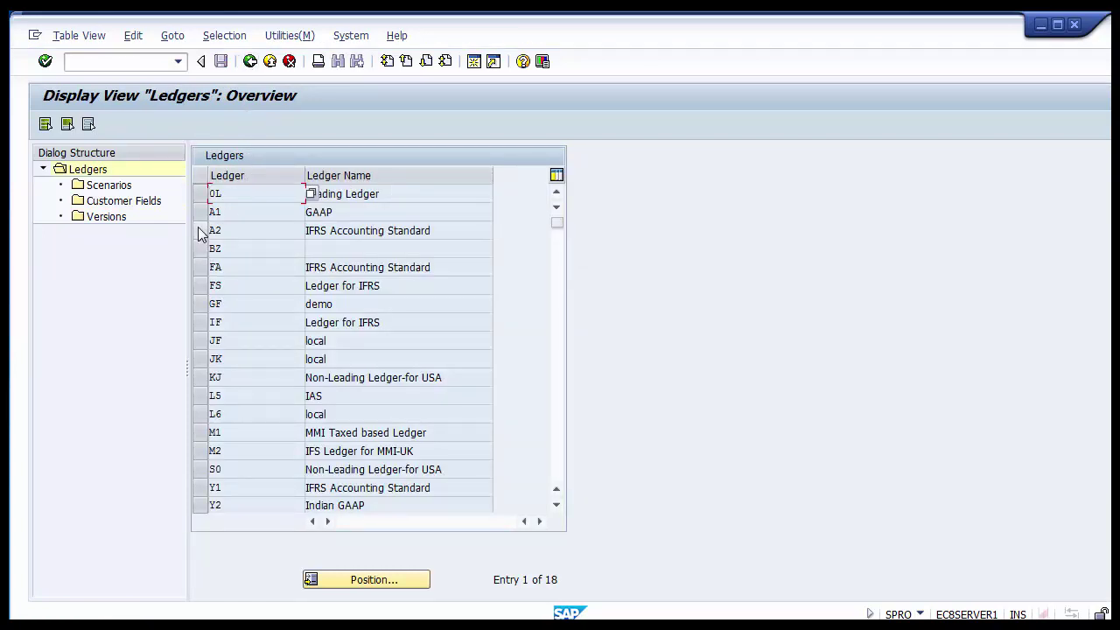
click(200, 232)
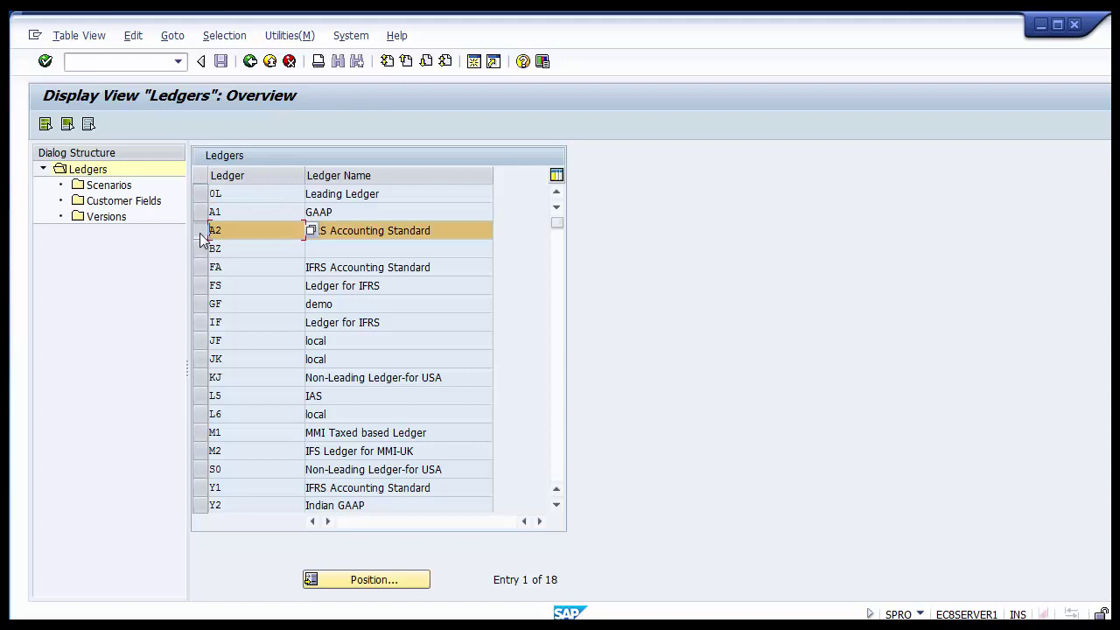
click(106, 186)
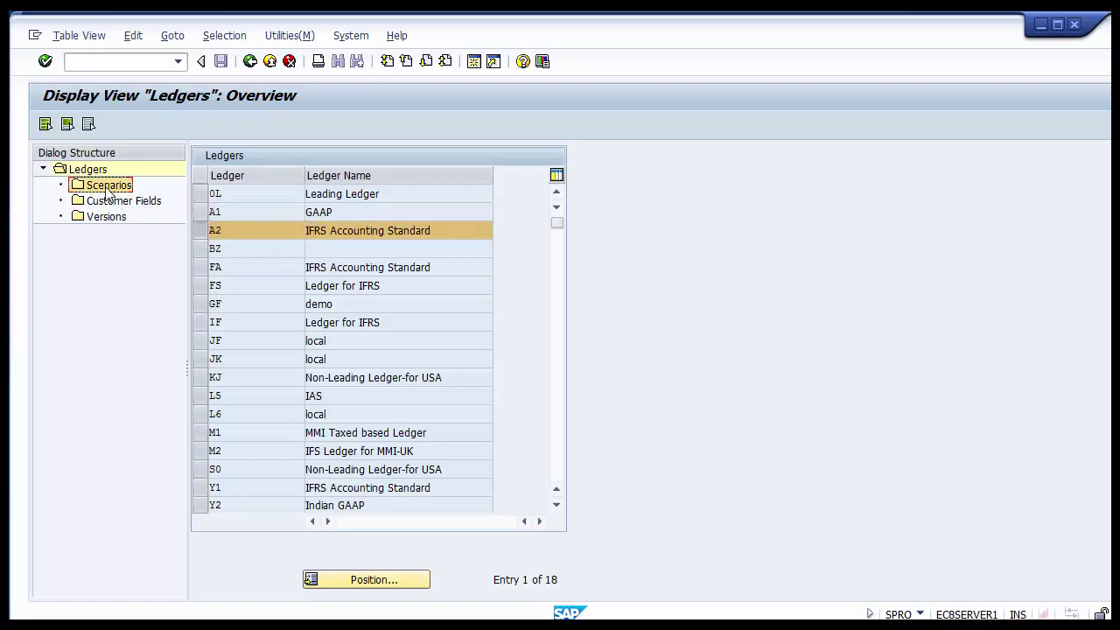
double_click(107, 187)
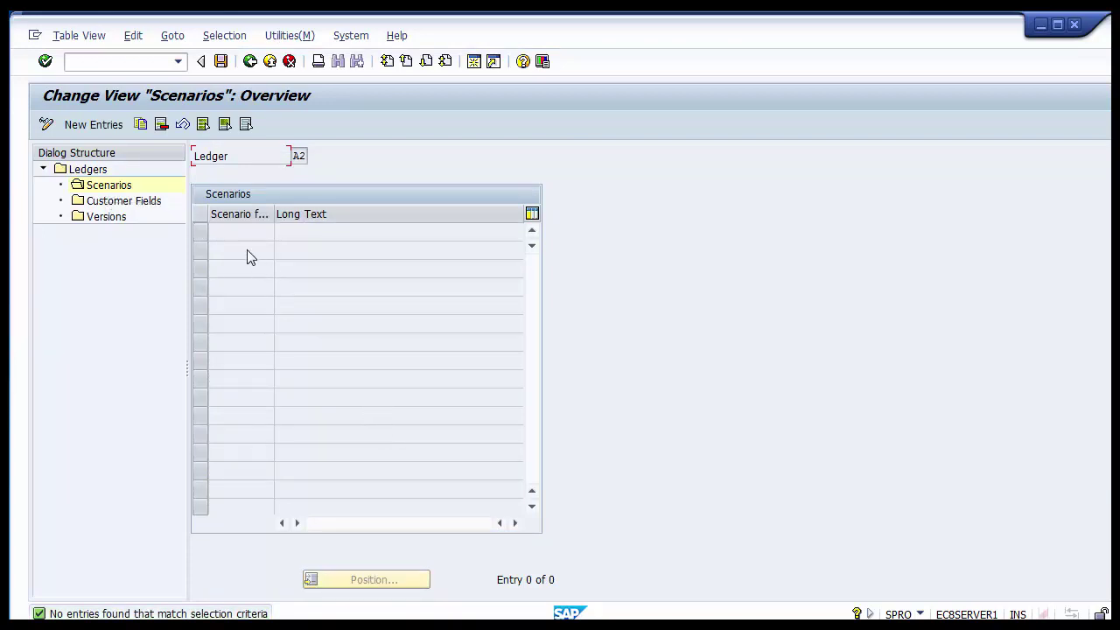
Add all available scenarios to ledger A2 as new entries: FIN_AASEG, FIN_CCA, FIN_CONS, FIN_GSBER, FIN_PCA, FIN_SEGM and FIN_UKV
click(94, 124)
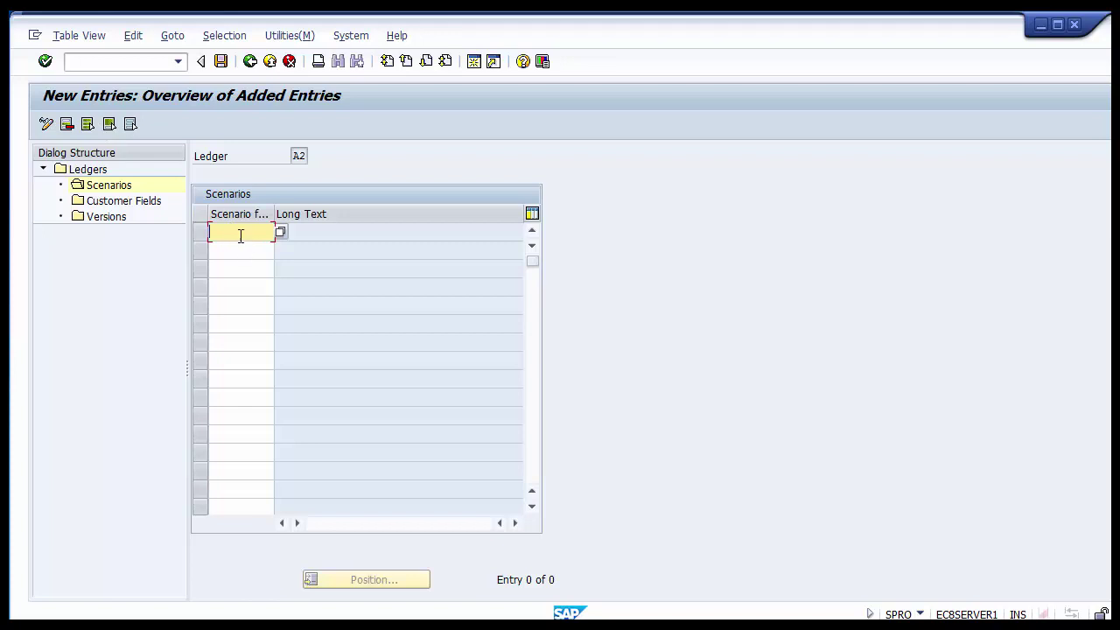
key(Return)
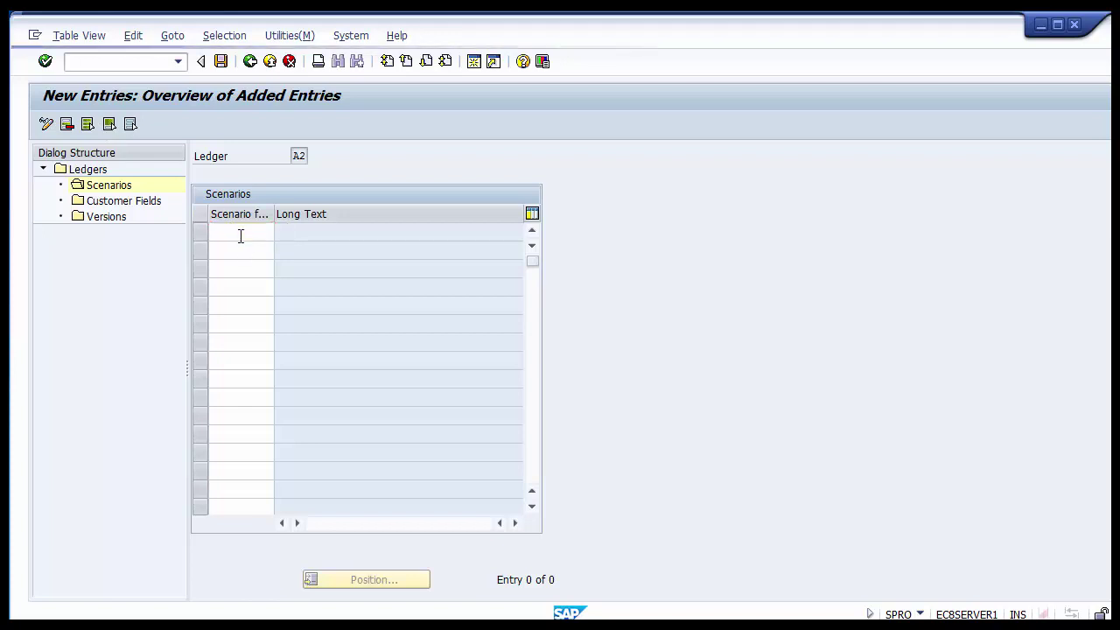
key(F4)
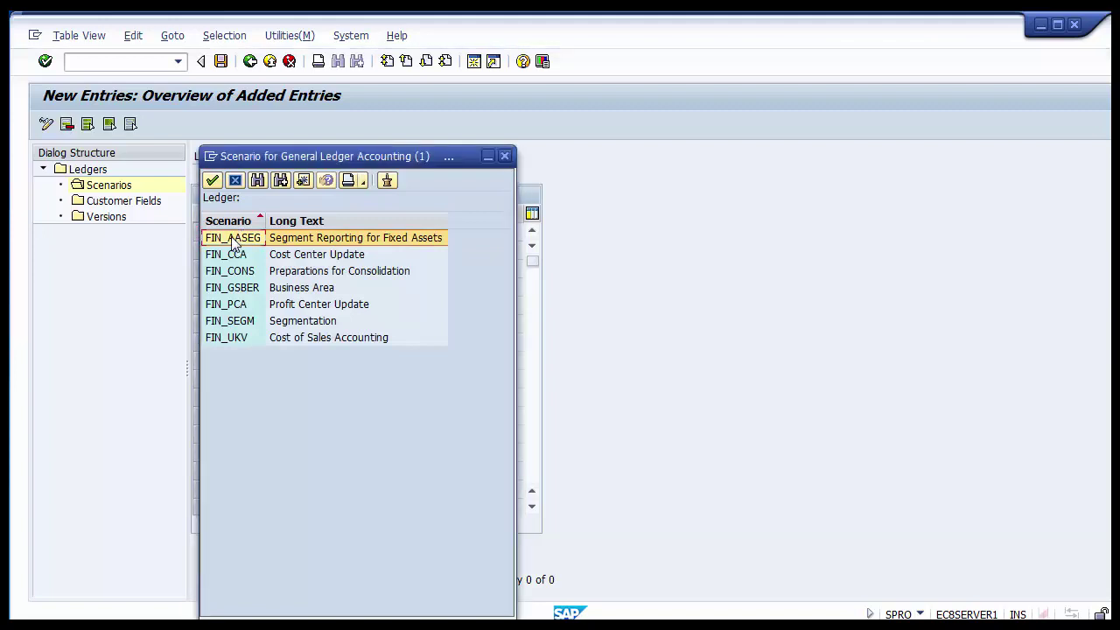
drag(234, 241, 227, 337)
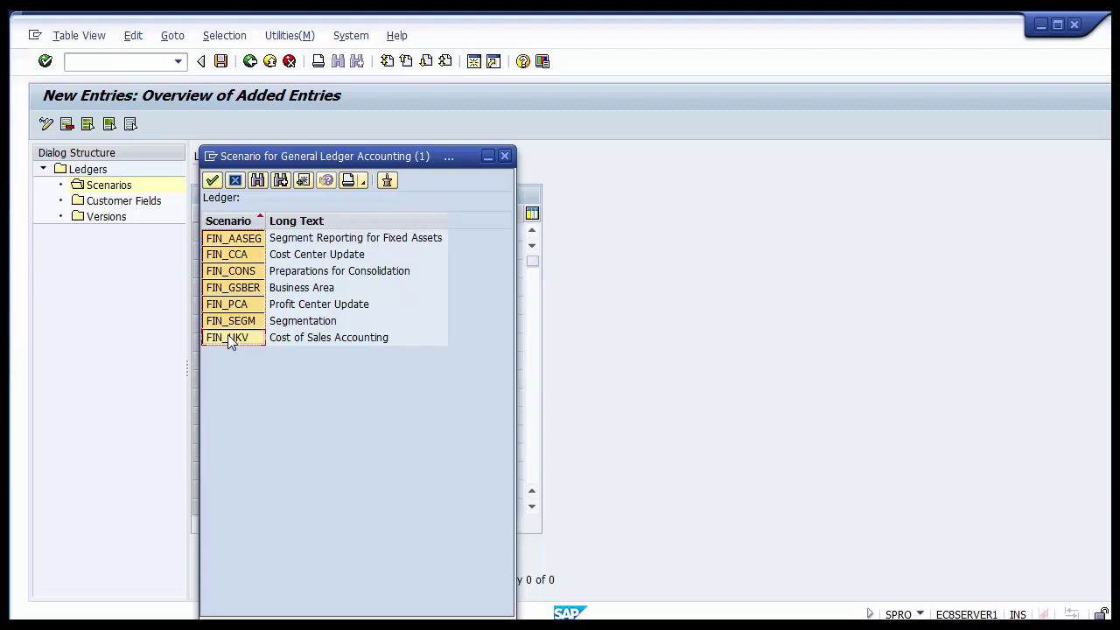
click(235, 181)
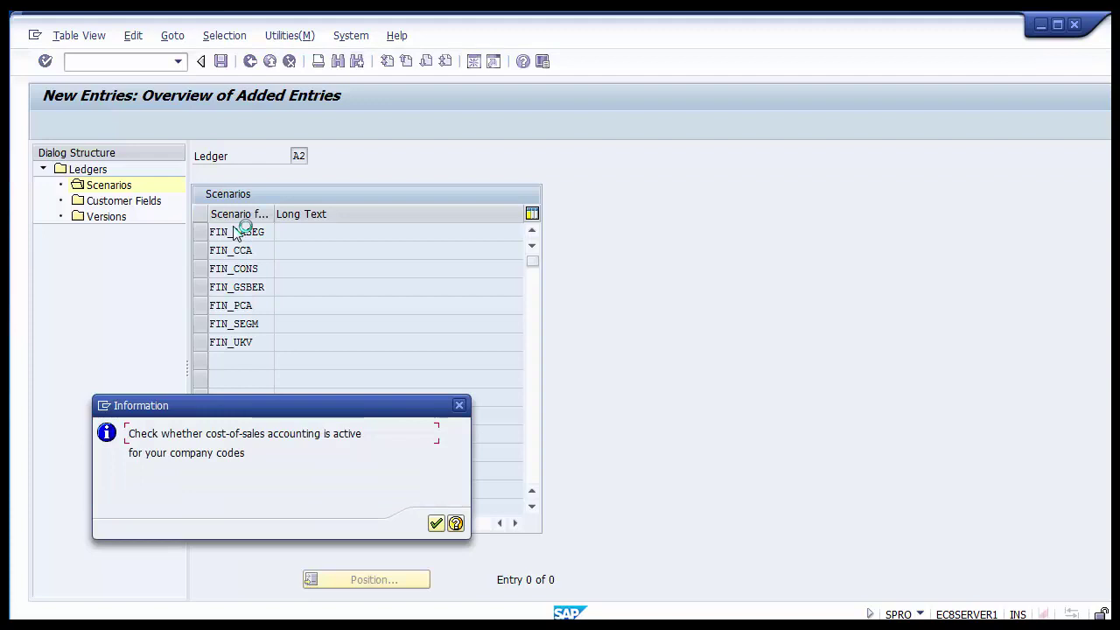
key(Return)
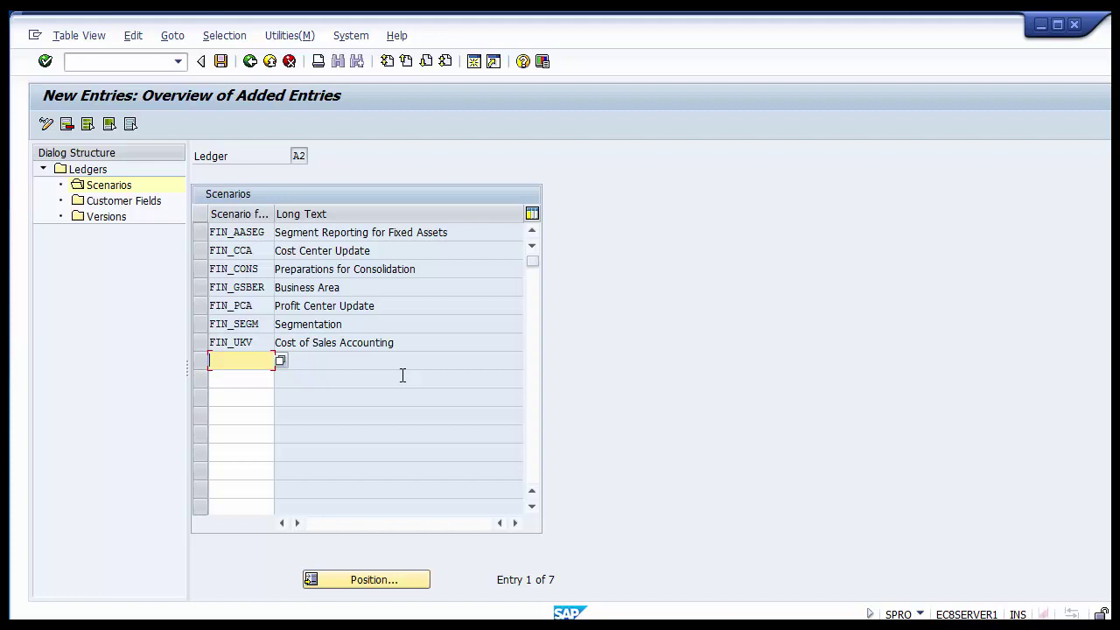
Add version 001 to ledger A2 with manual planning, integrated planning and the description Actual/Plan, and save it
click(121, 221)
double_click(119, 218)
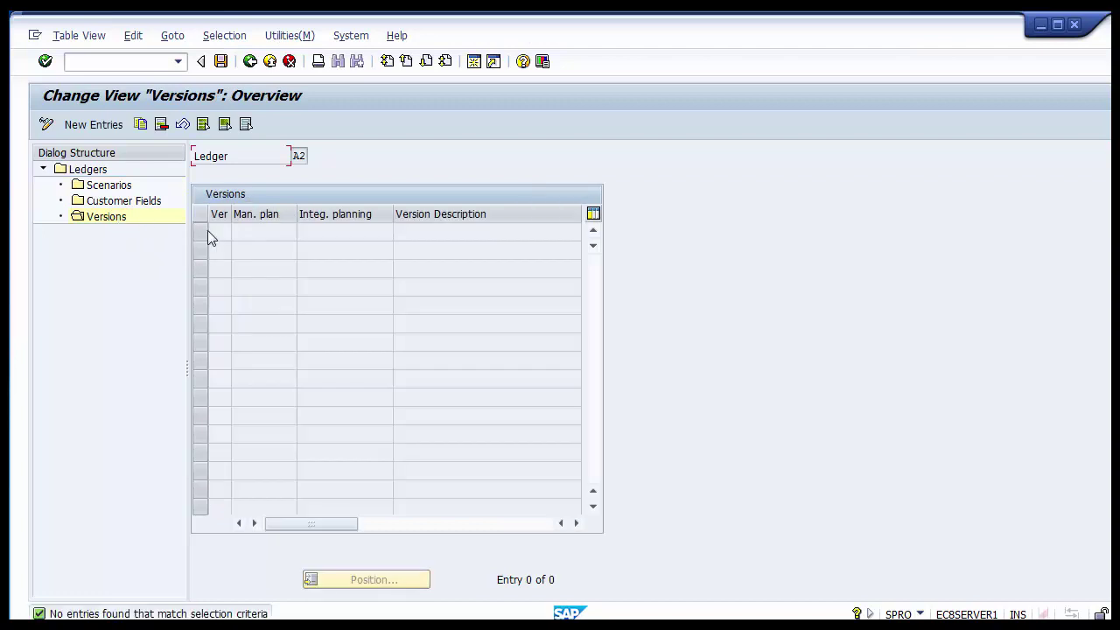
click(82, 125)
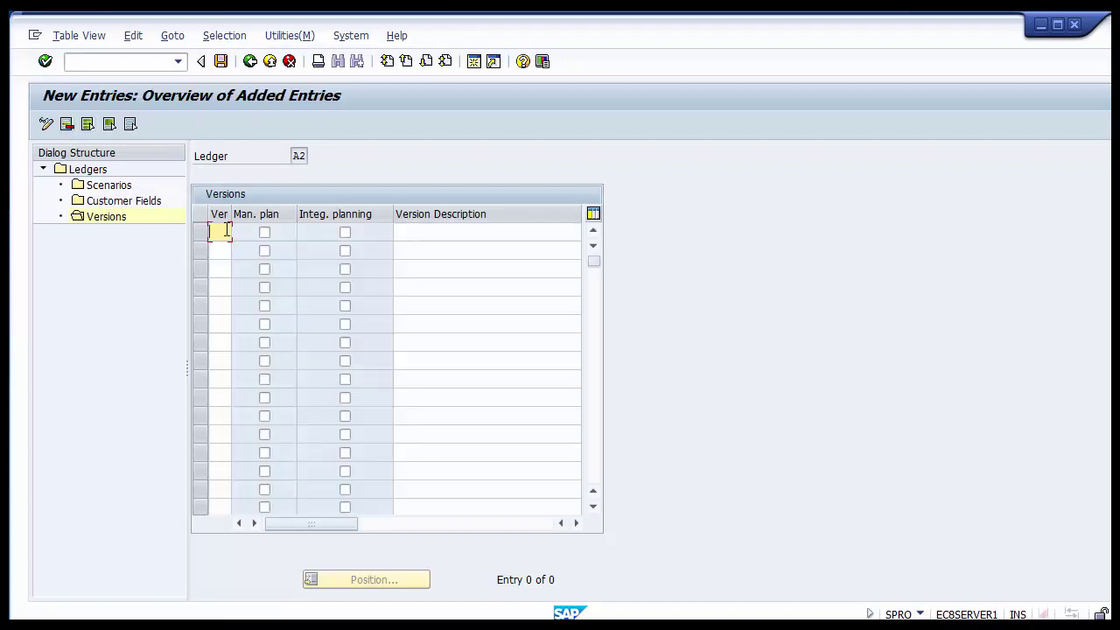
text(001)
click(264, 232)
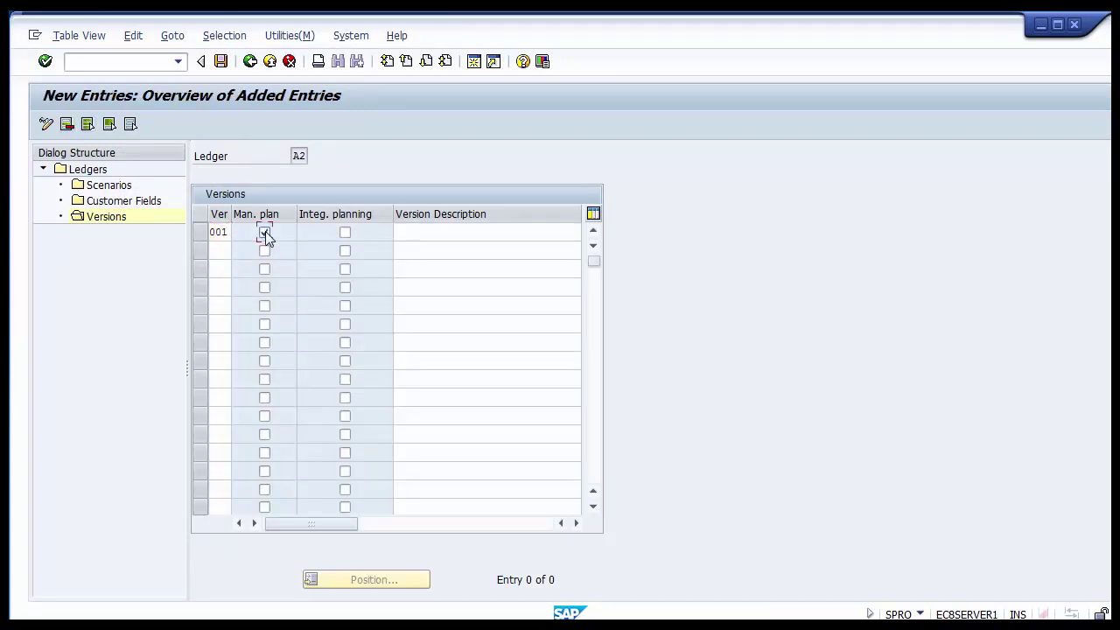
click(346, 232)
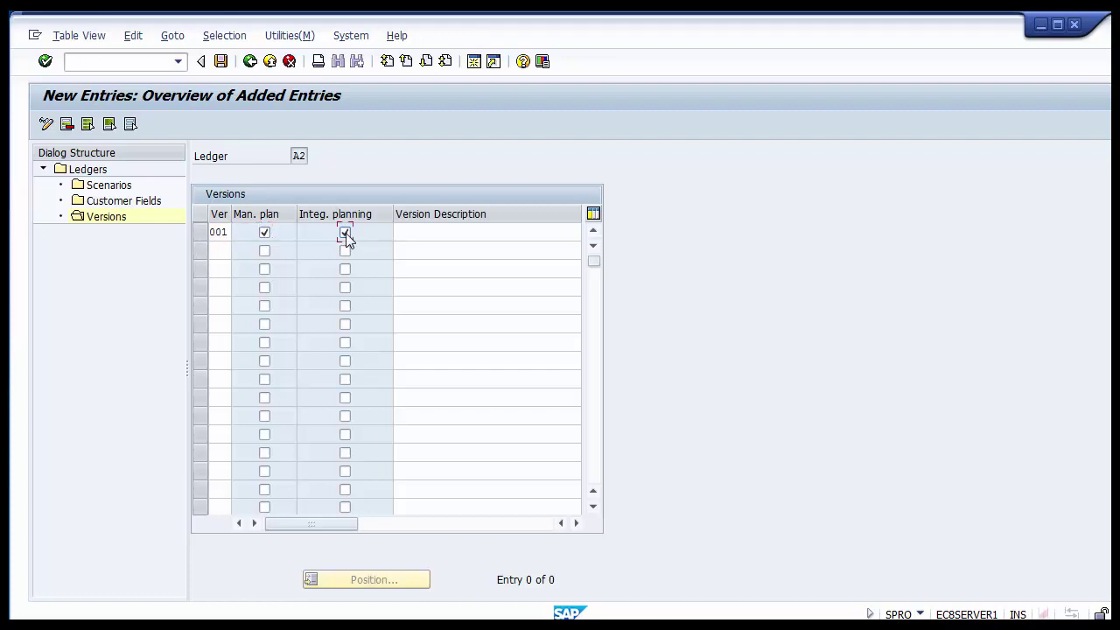
click(405, 233)
key(Down)
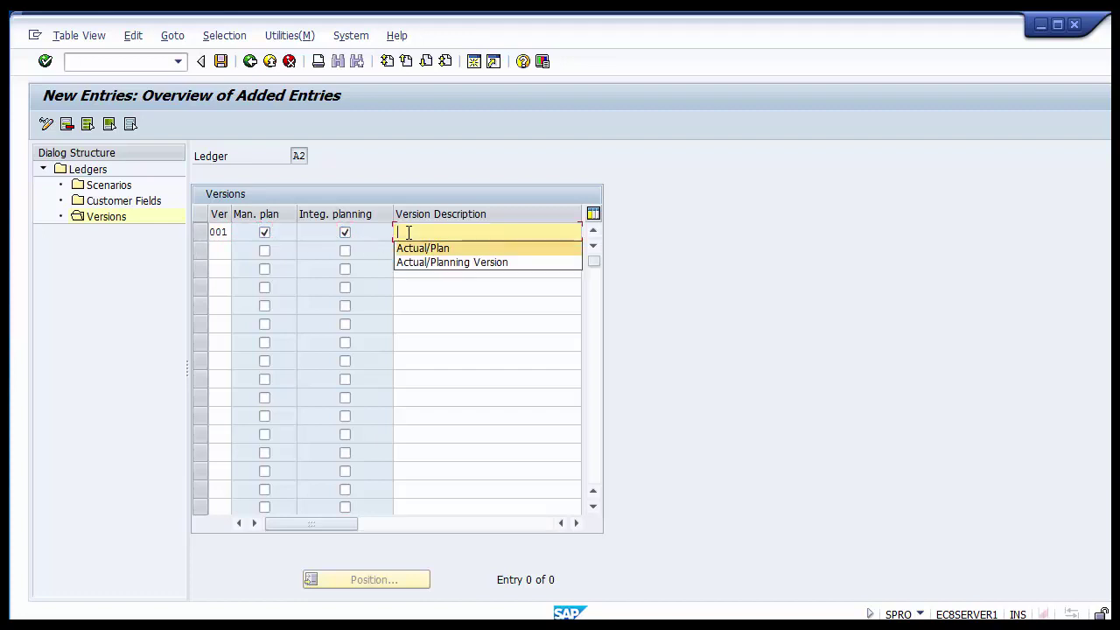
key(Return)
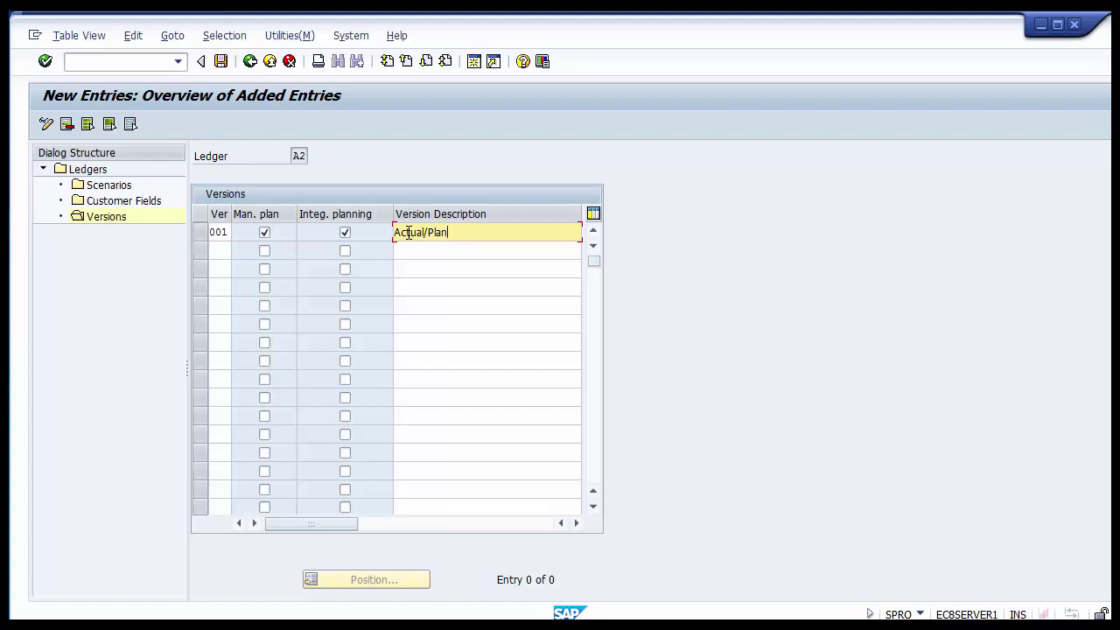
click(222, 61)
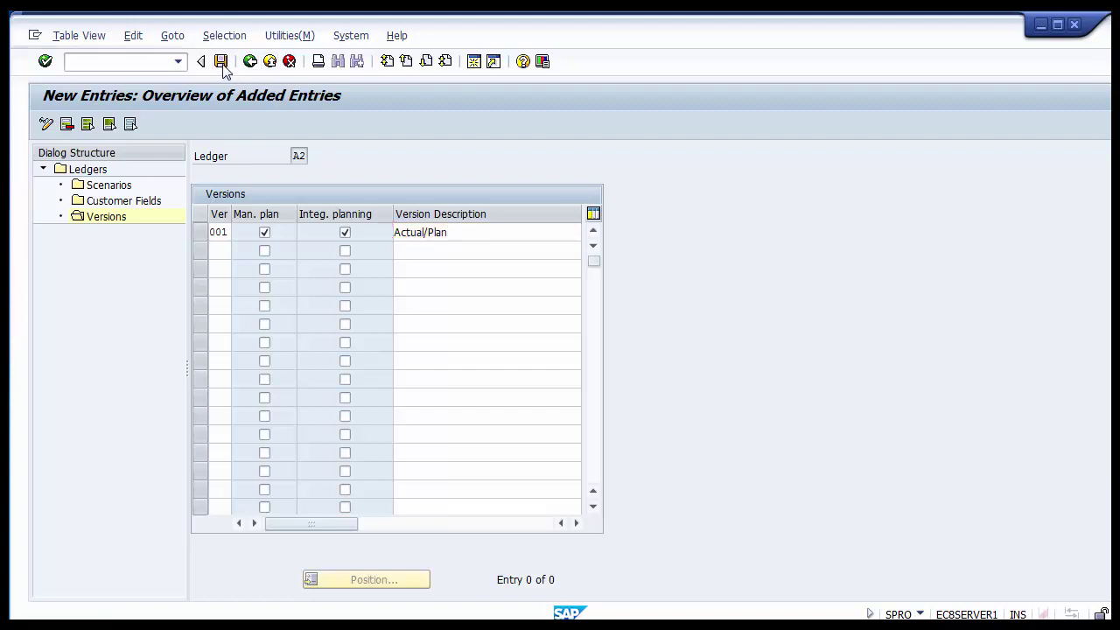